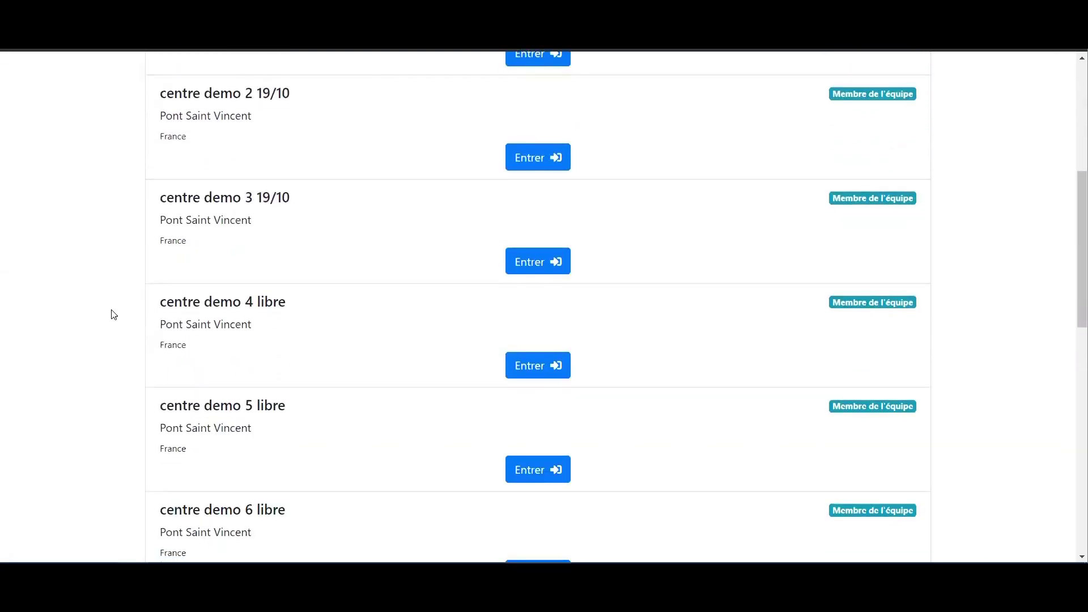
Enter the demo centre from the list of centres and look through its patient files
scroll(113, 315, "down", 9)
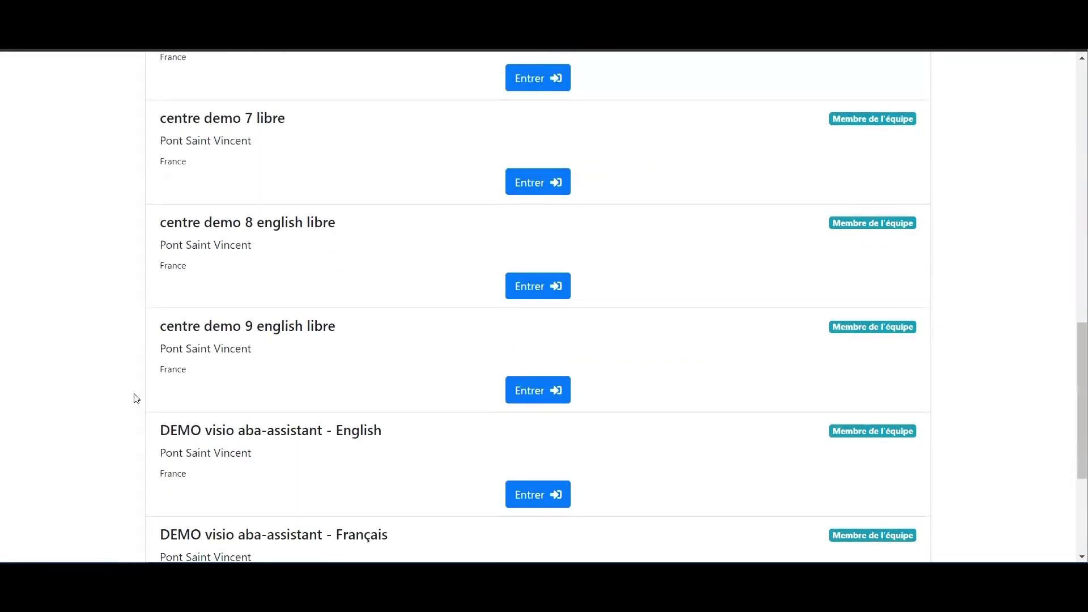
scroll(317, 435, "down", 4)
left_click(526, 370)
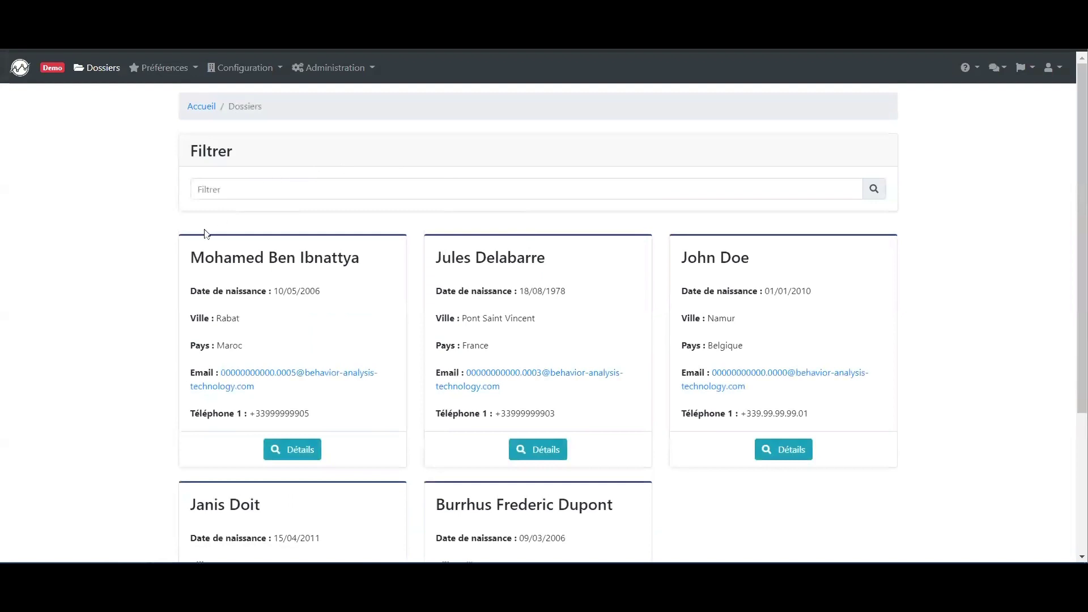
scroll(139, 315, "down", 4)
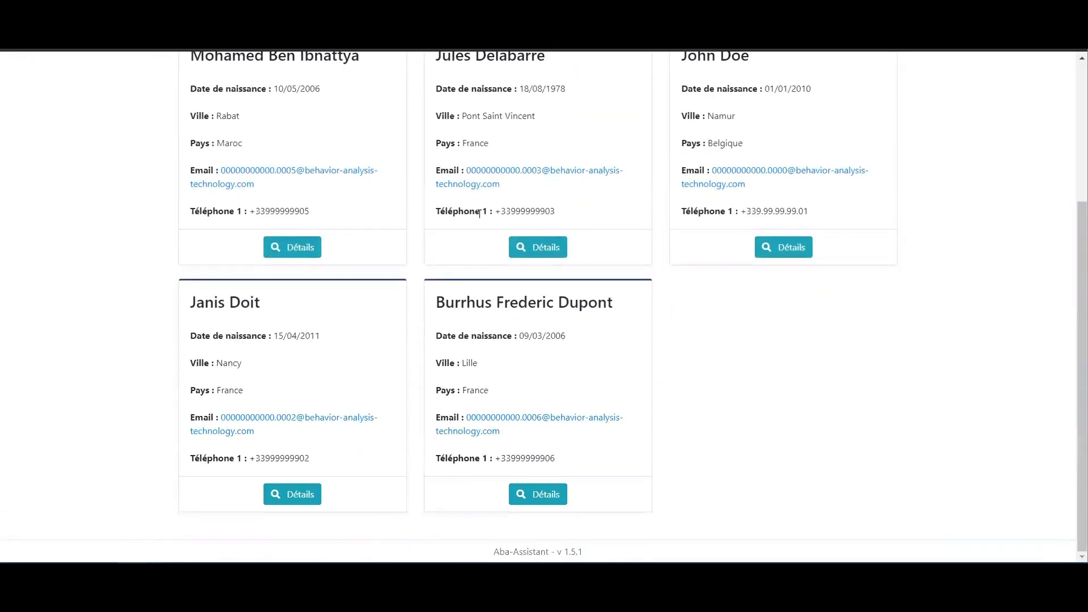
scroll(126, 352, "up", 4)
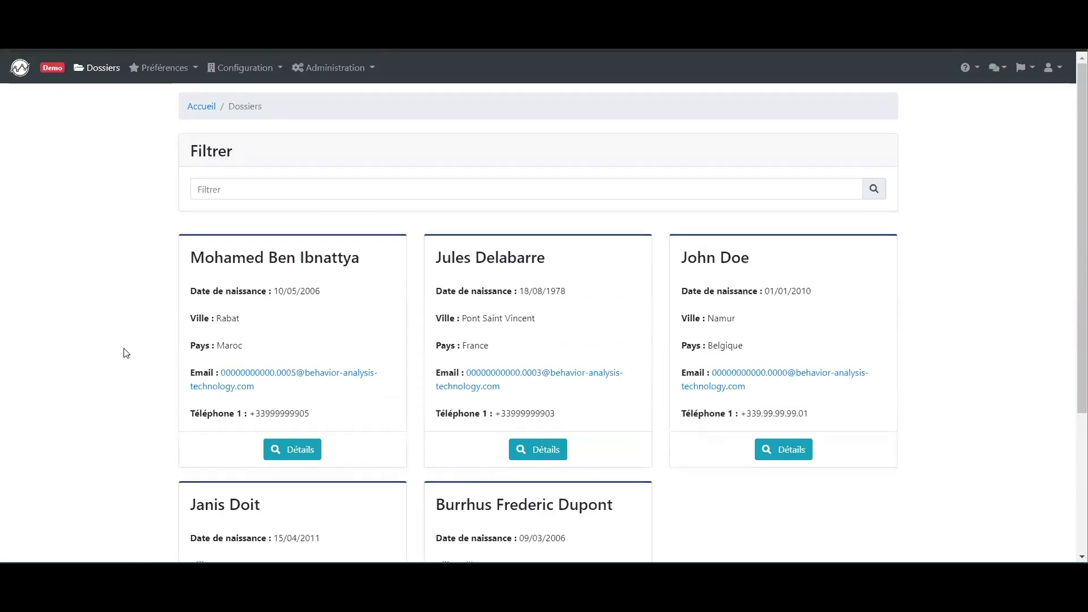
Open the form for a new team member in the centre's configuration and review its identity, role and accessible-file fields
left_click(248, 74)
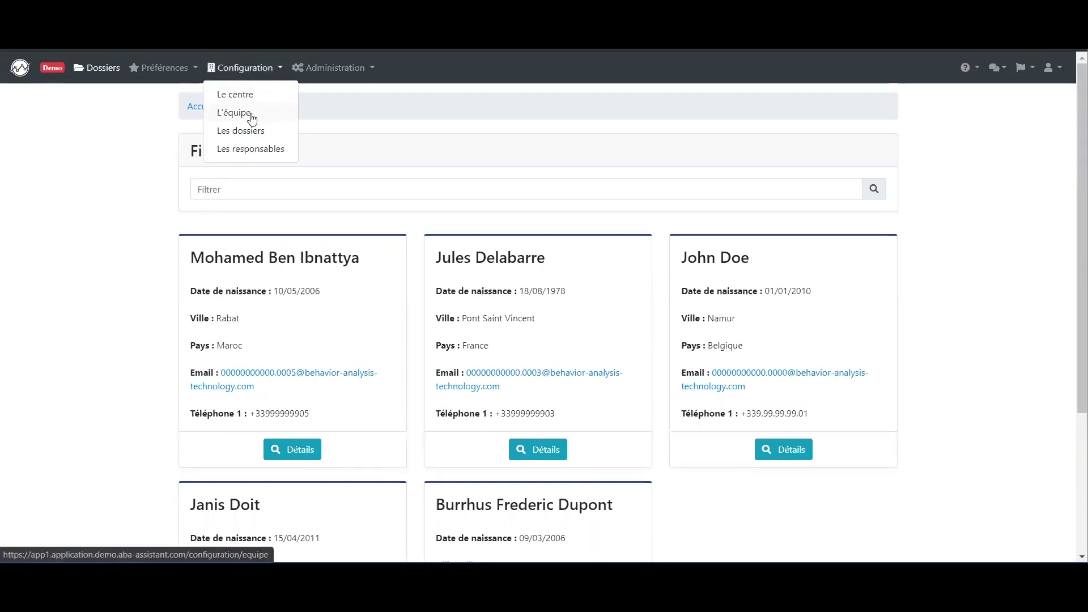
left_click(252, 117)
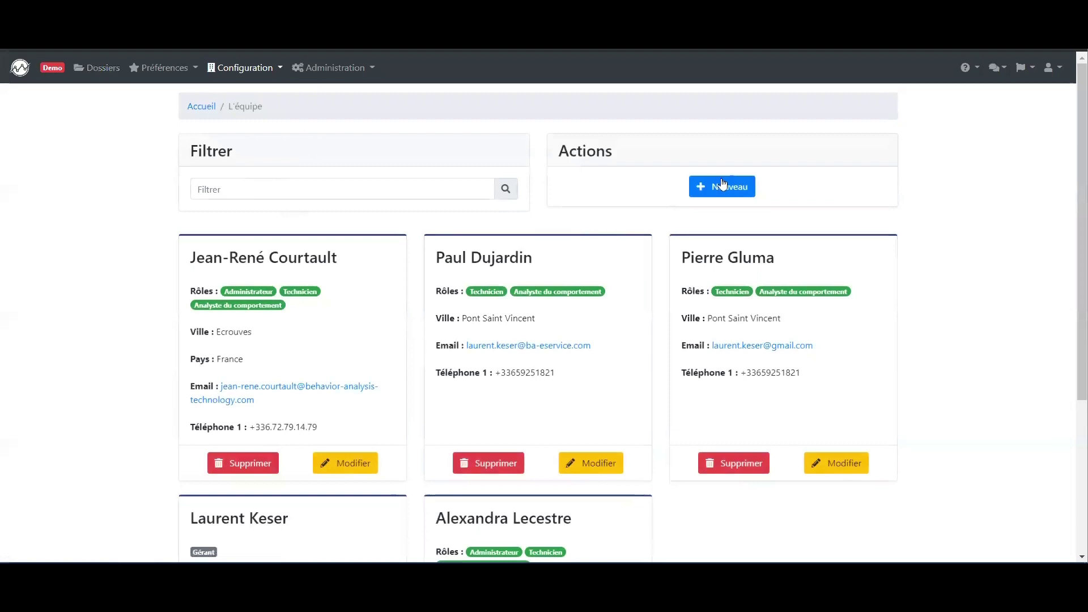
left_click(731, 192)
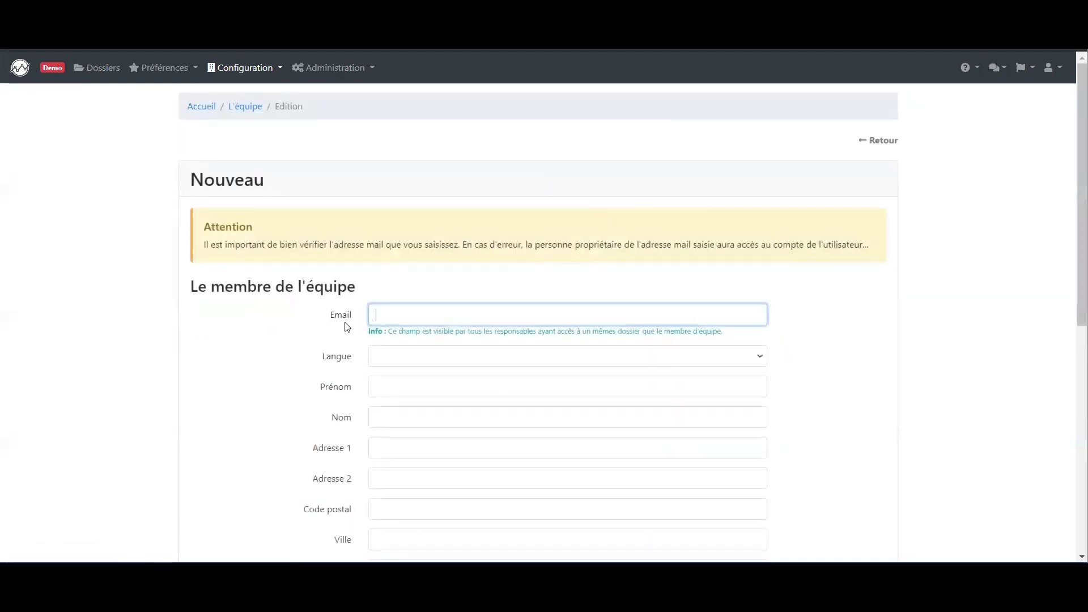
scroll(347, 331, "down", 6)
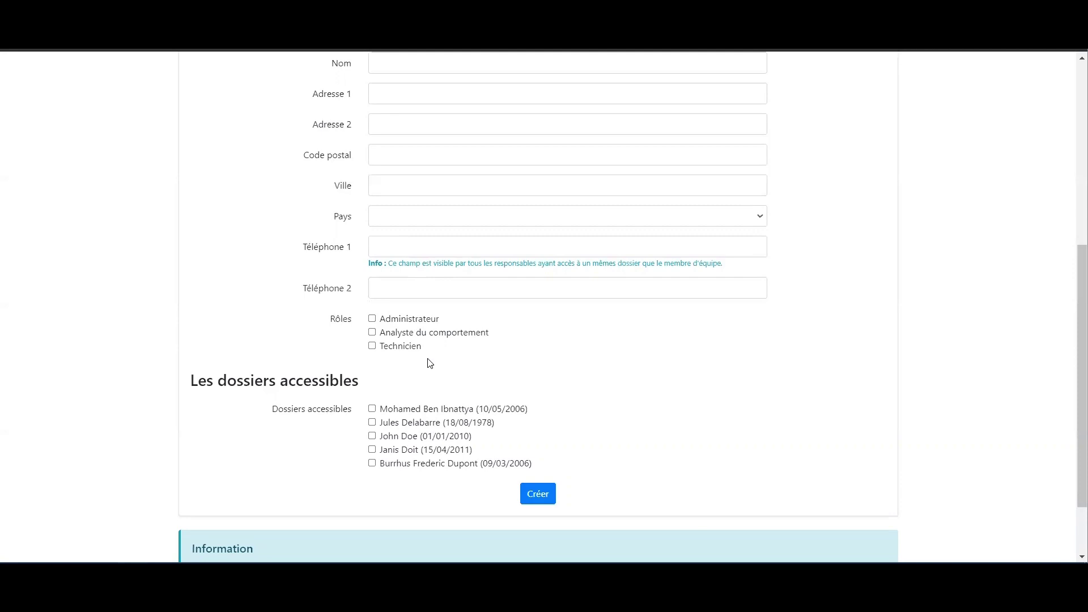
scroll(369, 340, "up", 7)
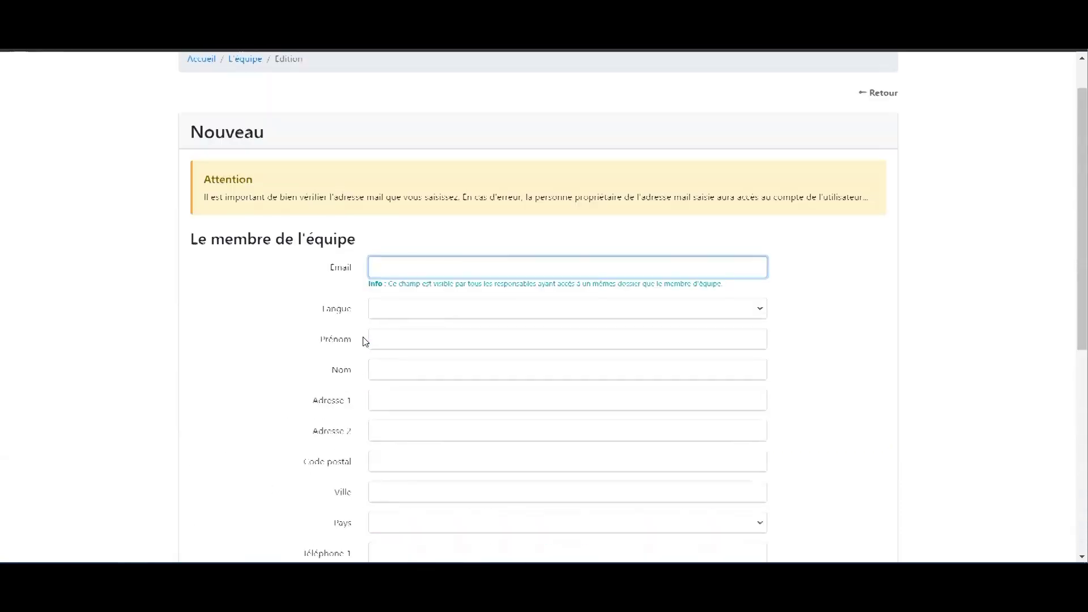
View the configuration lists of the centre's guardians (Les responsables) and patient files (Les dossiers)
left_click(247, 69)
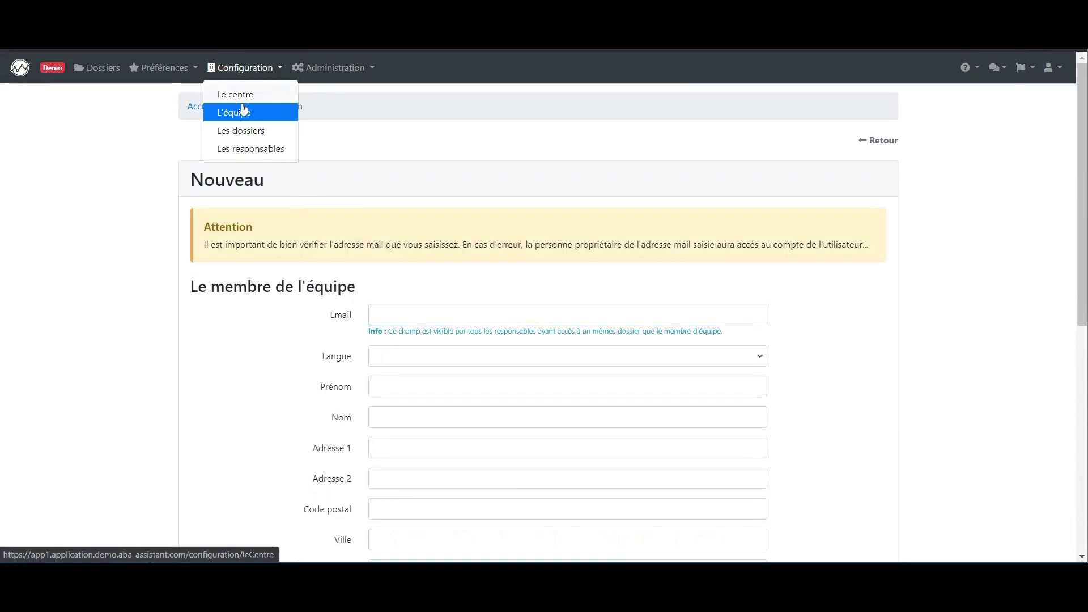
left_click(247, 150)
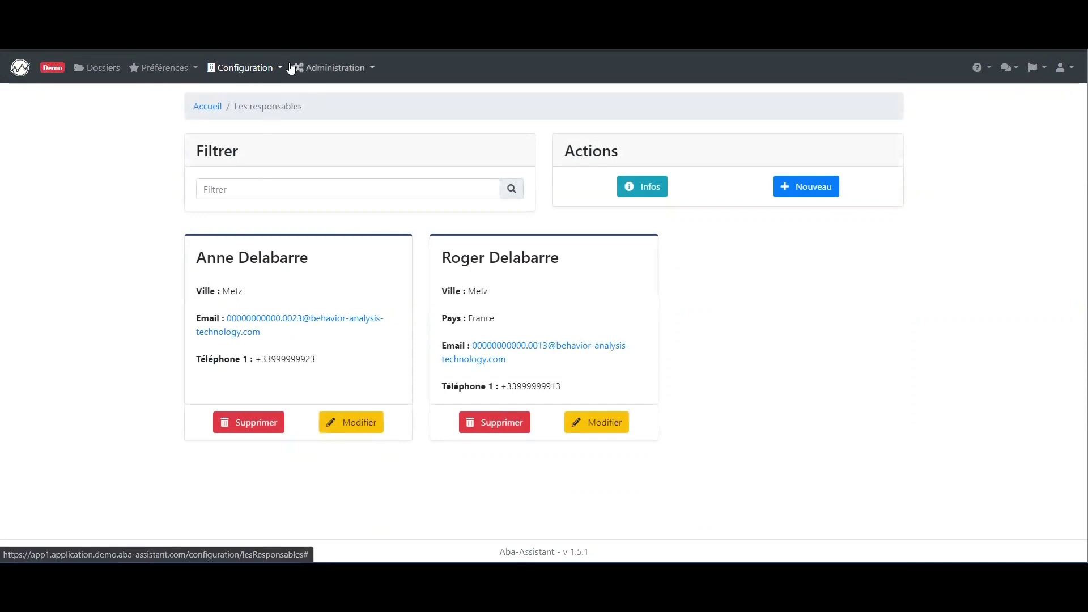
left_click(254, 70)
left_click(250, 131)
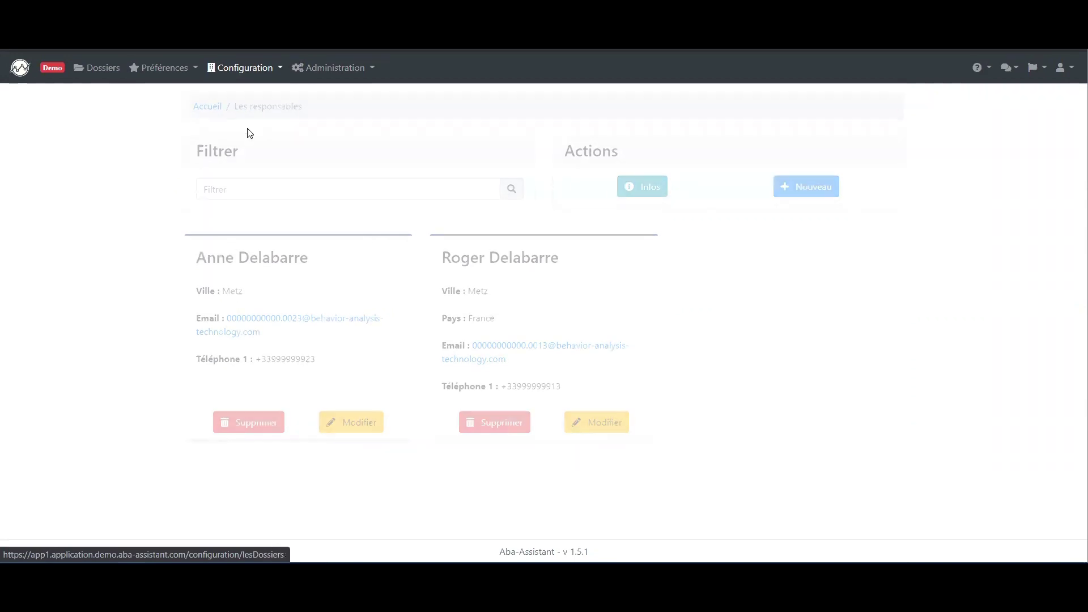
scroll(127, 207, "down", 1)
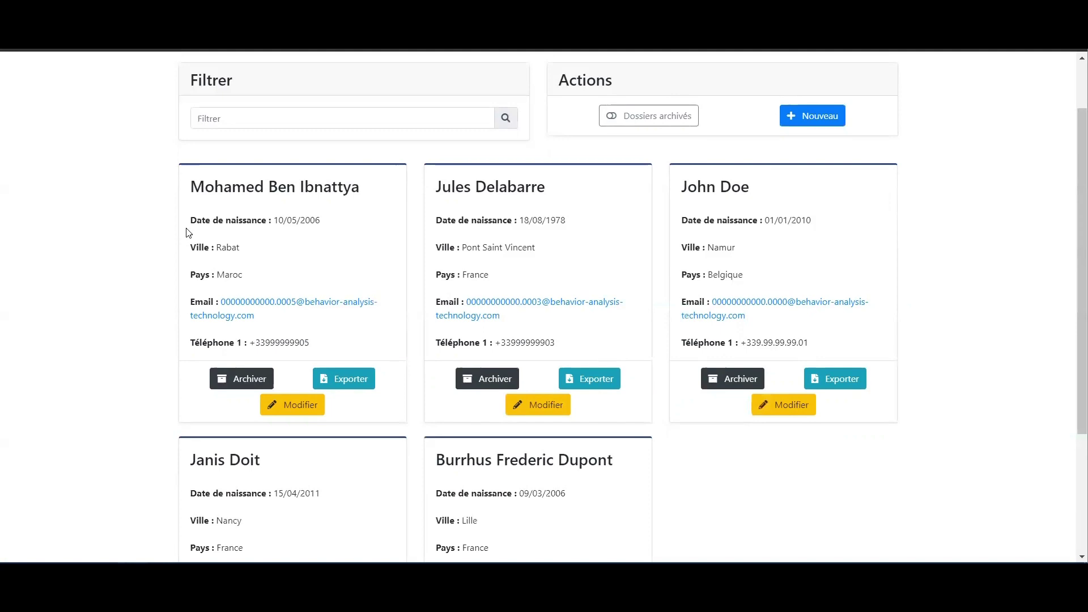
scroll(97, 241, "up", 2)
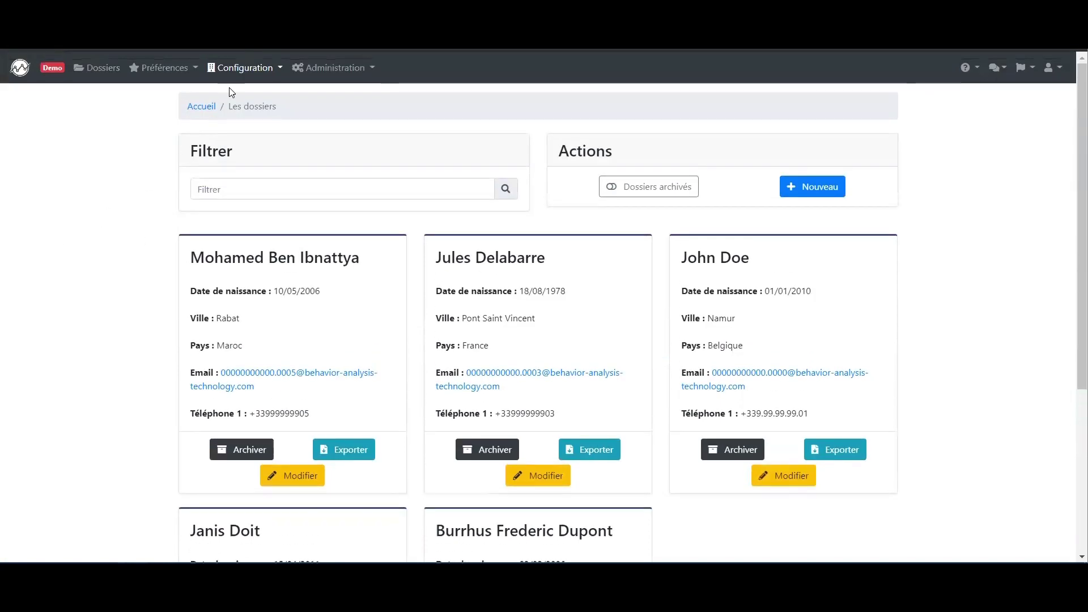
Open the details of the patient file located in Pont Saint Vincent and review its identity, guardians and team
left_click(108, 69)
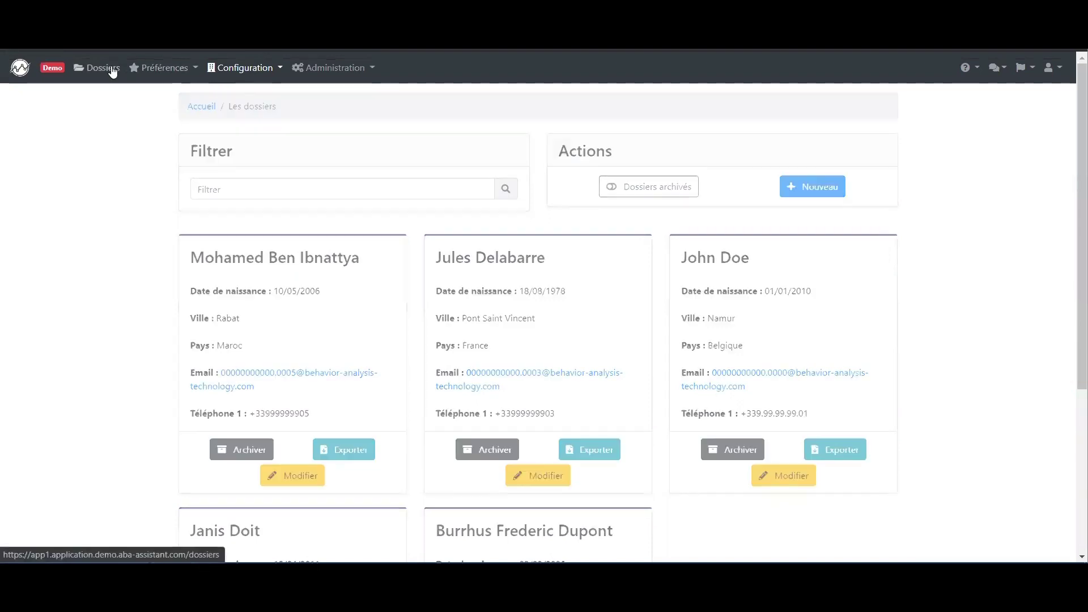
left_click(535, 450)
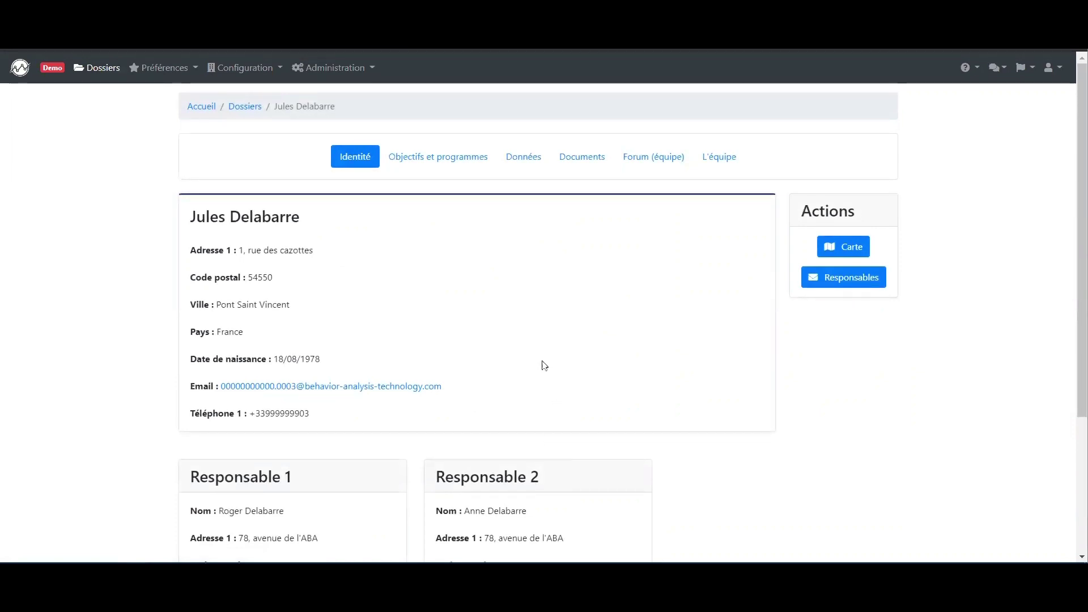
scroll(185, 306, "down", 1)
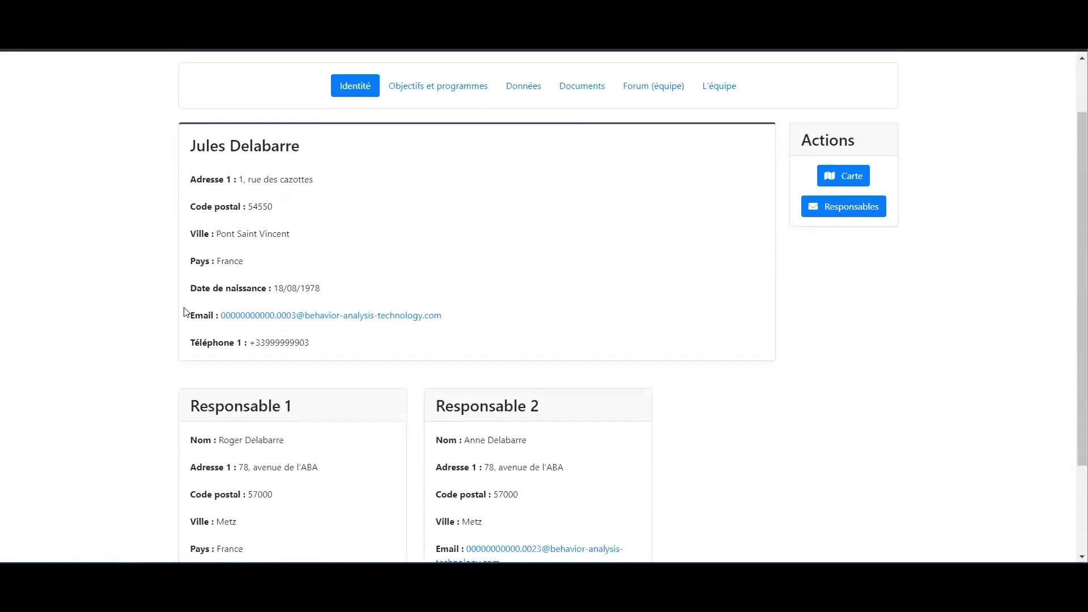
scroll(184, 312, "down", 1)
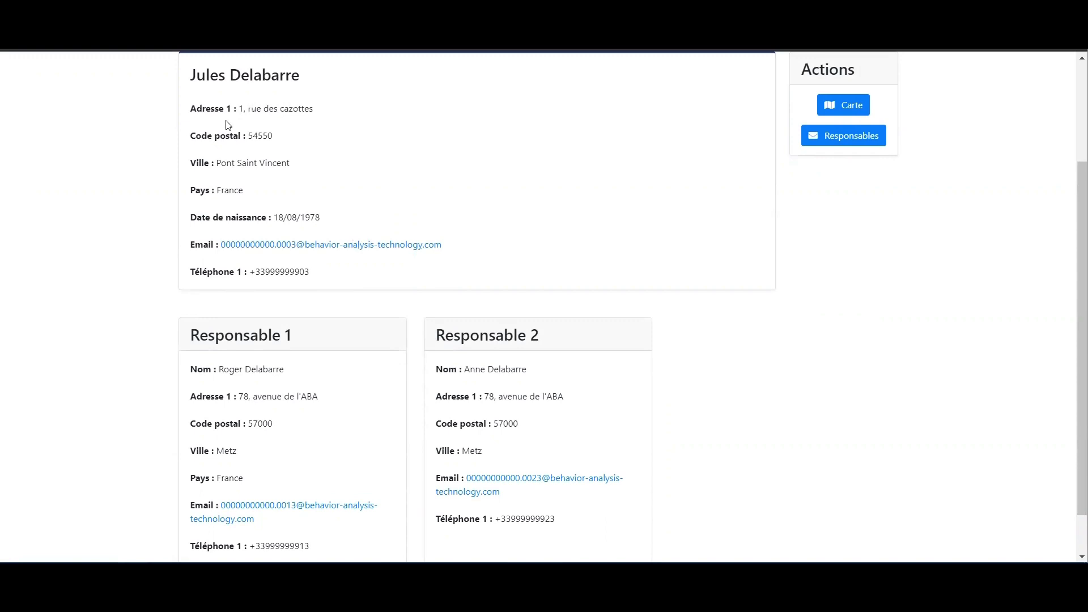
scroll(109, 288, "down", 1)
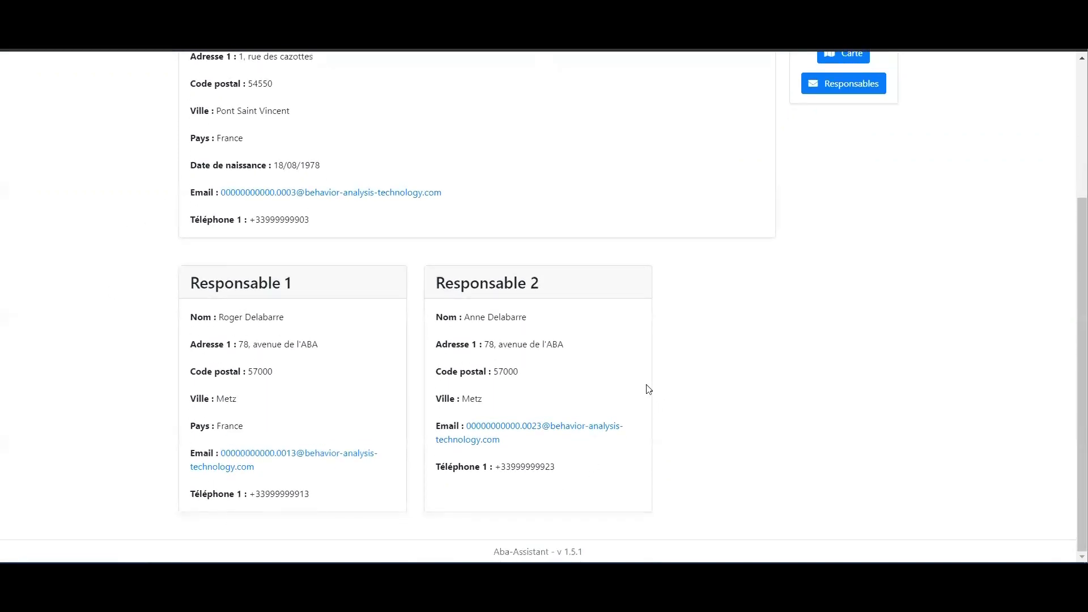
scroll(664, 392, "up", 4)
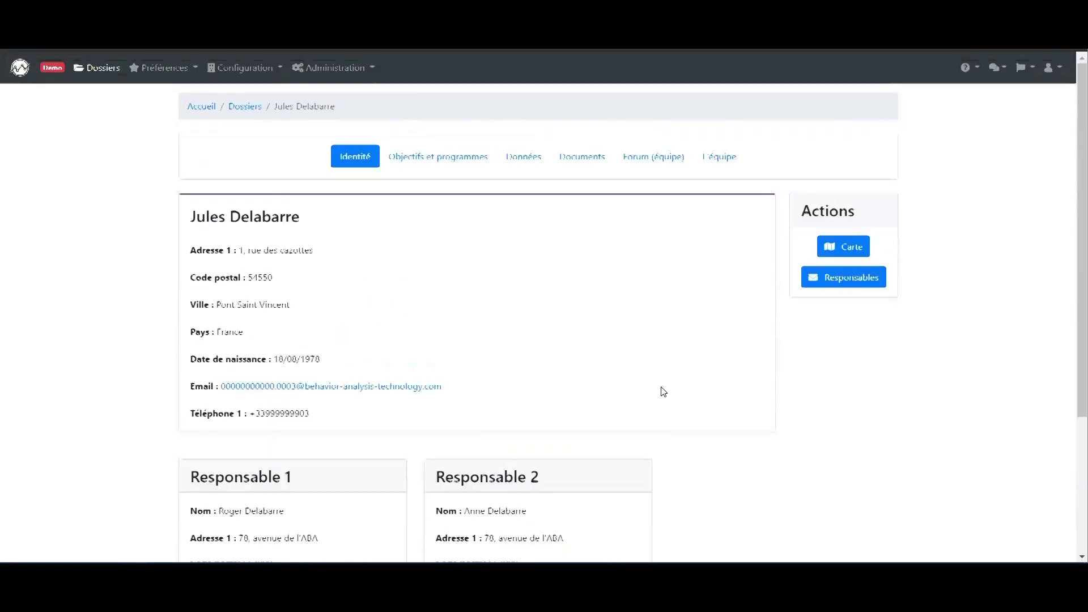
left_click(720, 158)
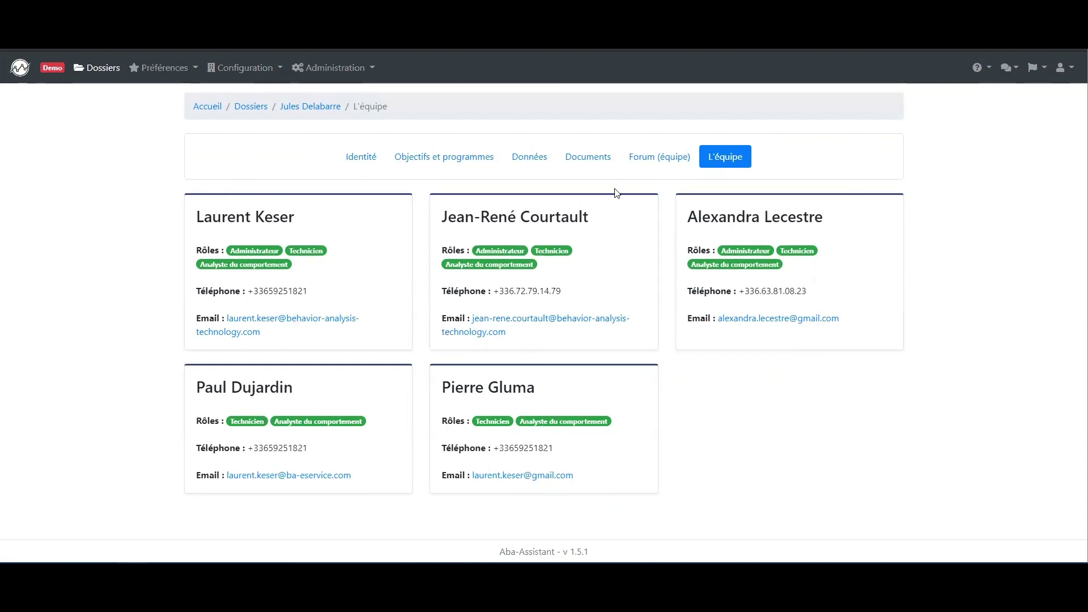
Create a new objective named "test" in the patient's objectives and programmes
left_click(440, 161)
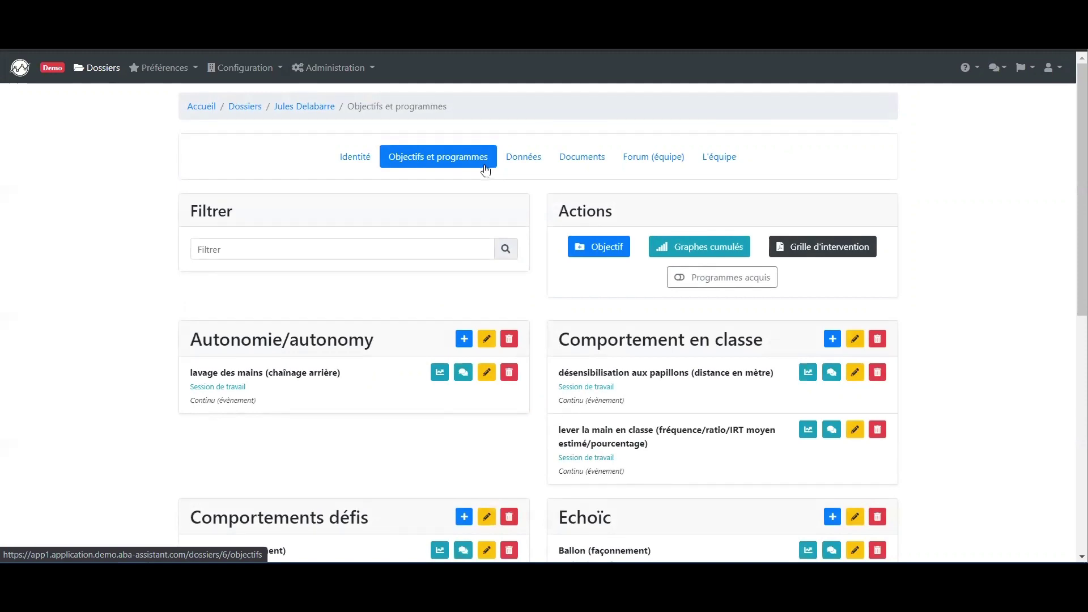
left_click(605, 255)
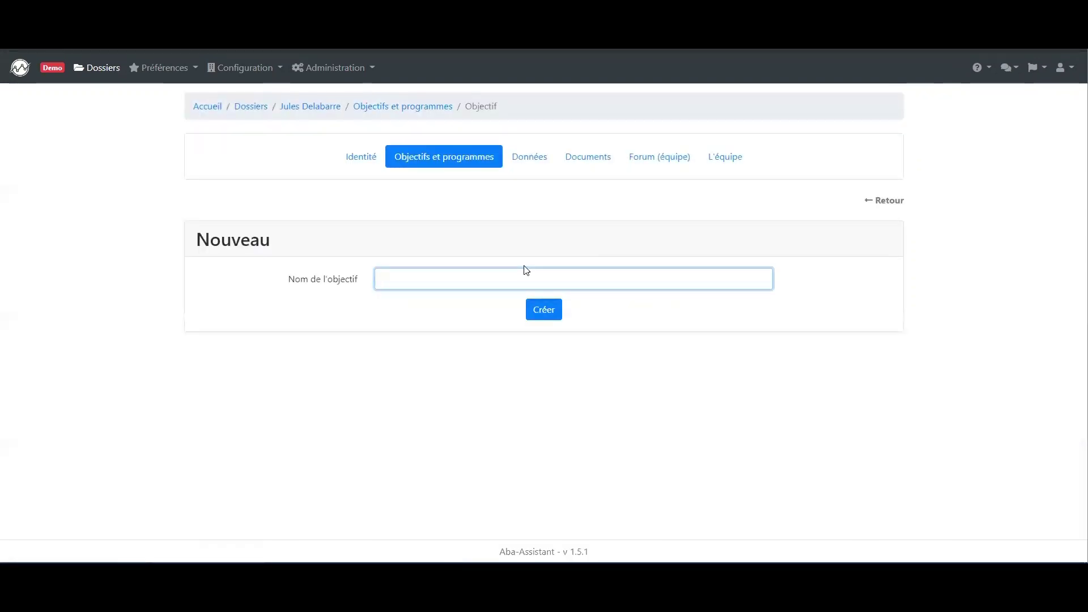
type("test")
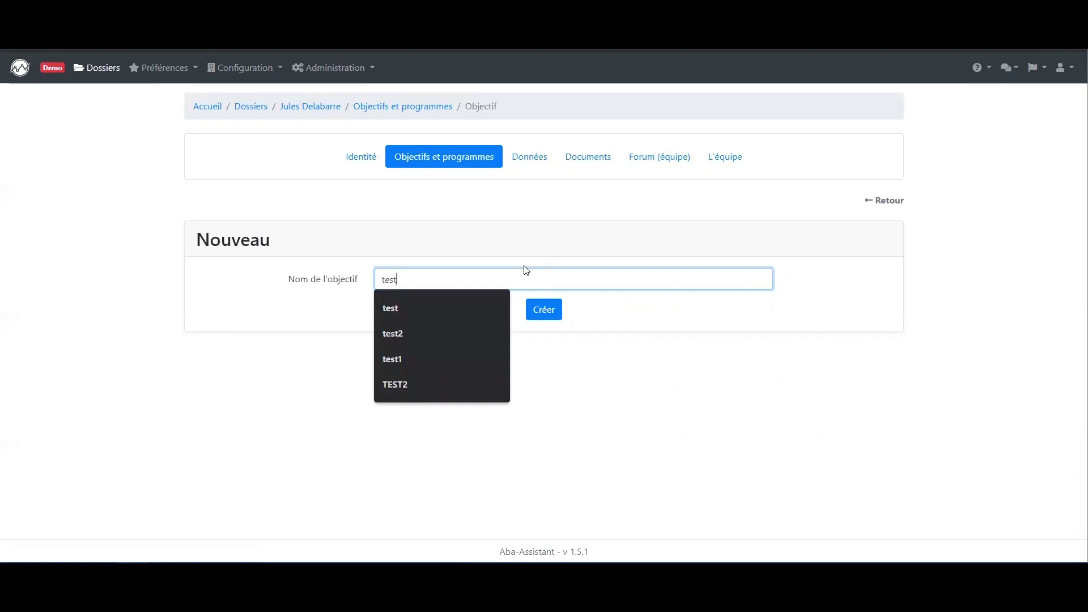
left_click(551, 319)
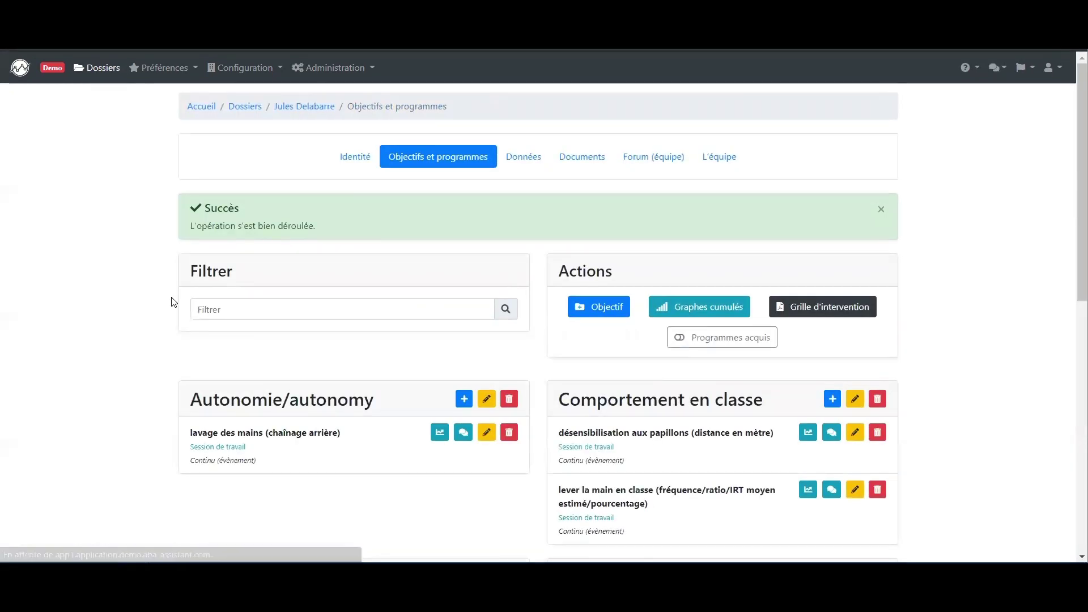
Start a new programme "rfty" under the "test" objective with session type Session de travail and measure type Continu (évènement)
scroll(173, 301, "down", 5)
scroll(173, 302, "down", 2)
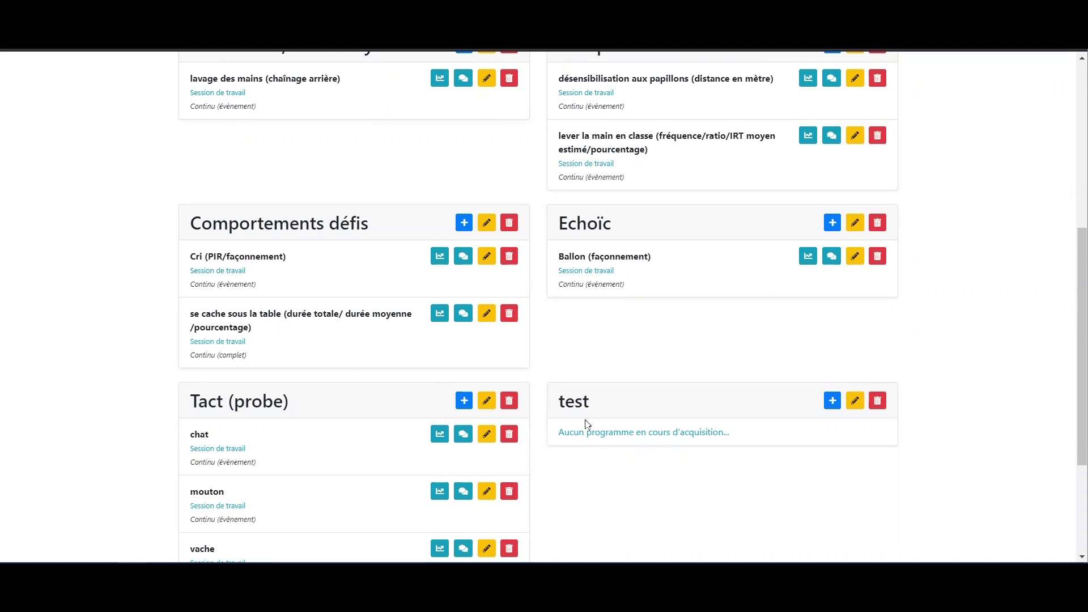
left_click(834, 402)
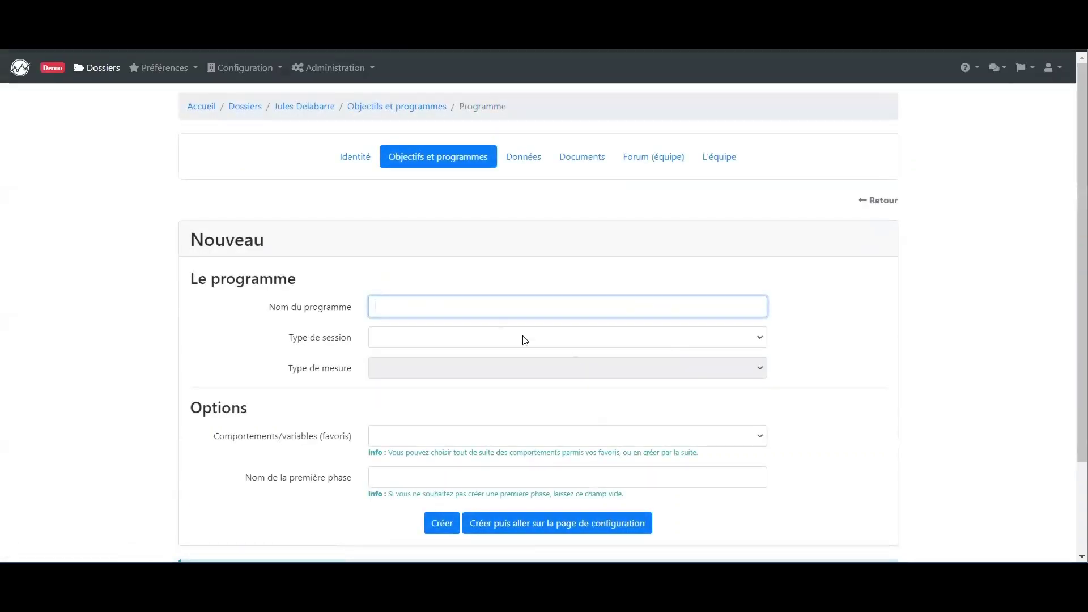
type("rfty")
left_click(392, 345)
left_click(393, 365)
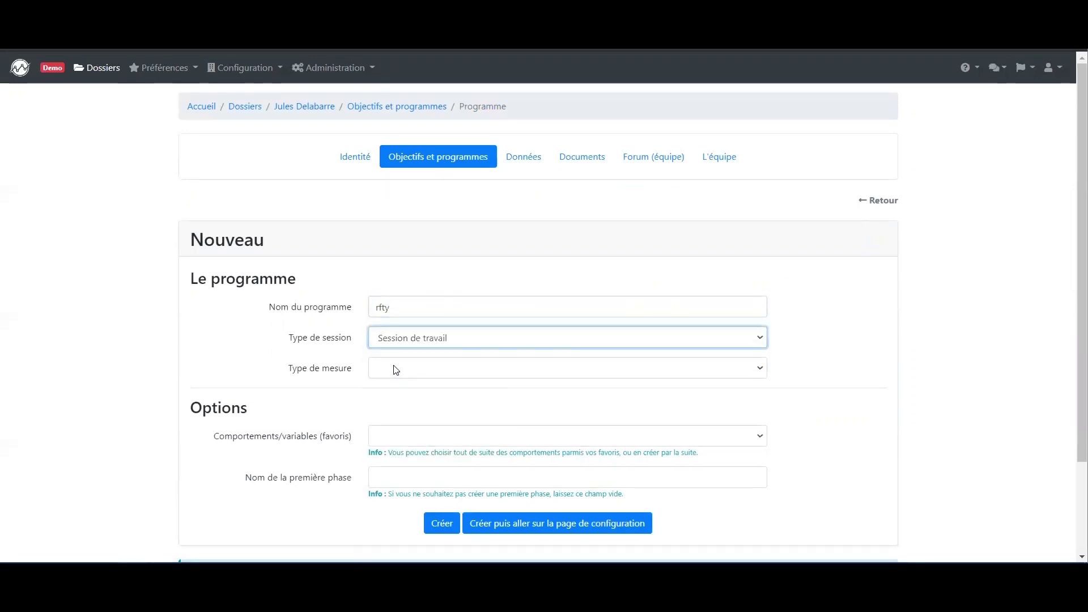
left_click(396, 370)
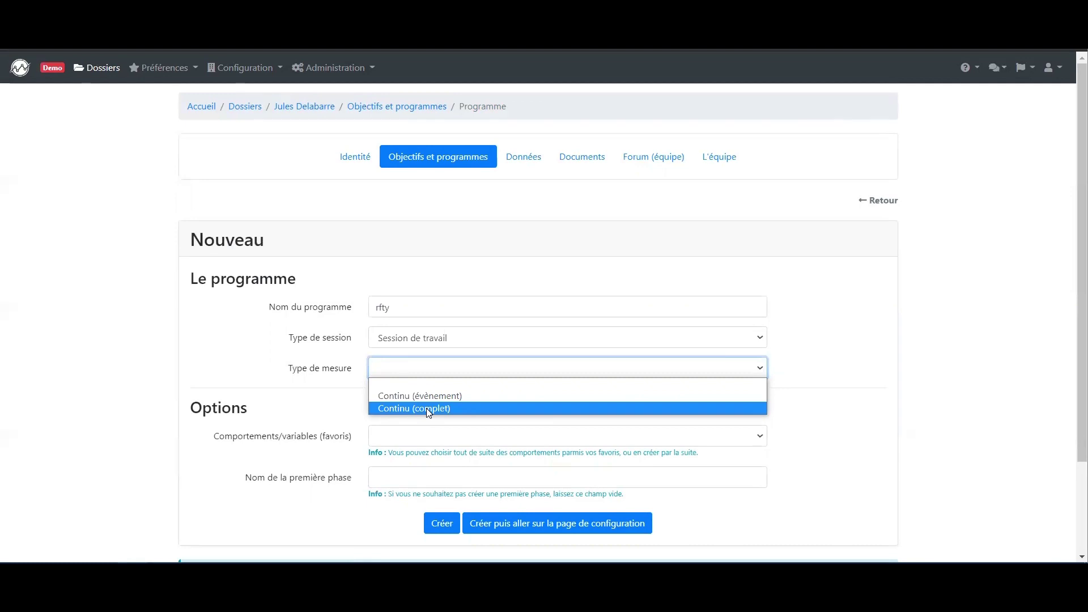
left_click(433, 395)
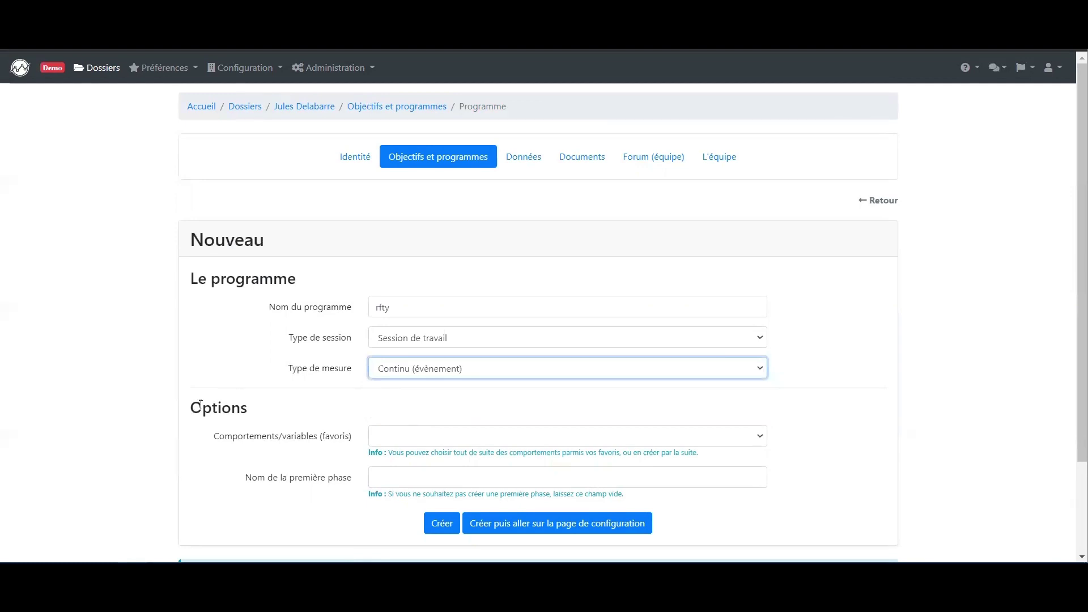
Assign the favourite behaviour "Type de guidances", name the first phase "ligne de base", and create the programme
left_click(410, 438)
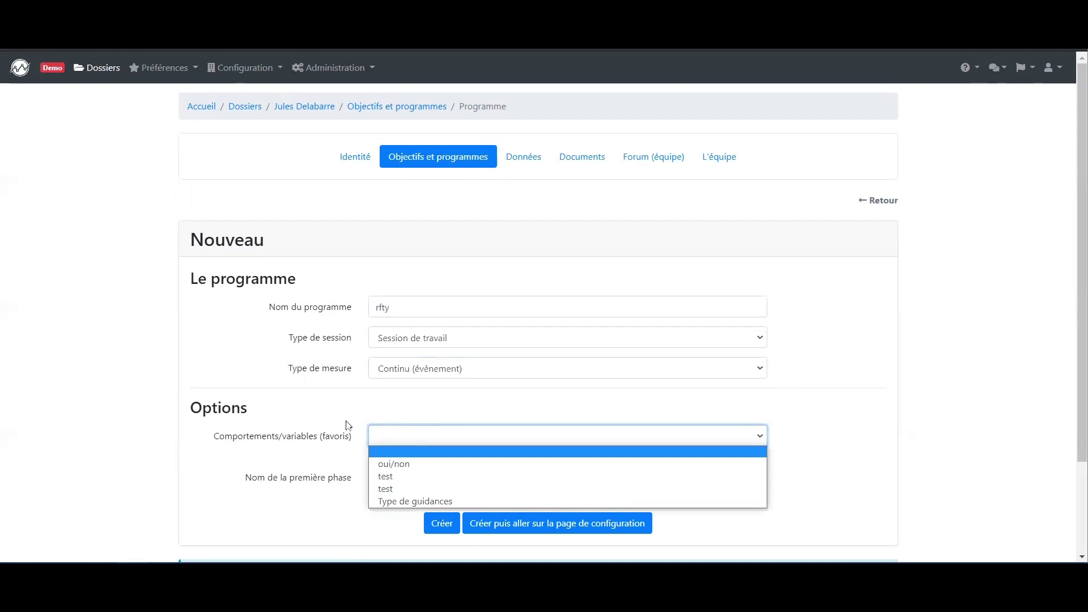
left_click(416, 502)
left_click(387, 482)
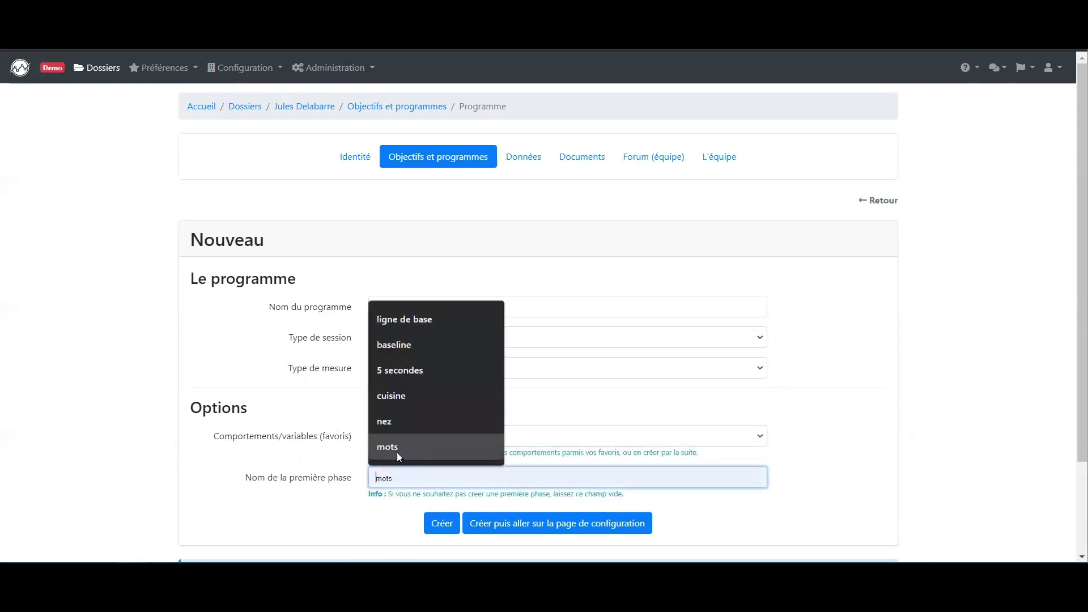
left_click(416, 318)
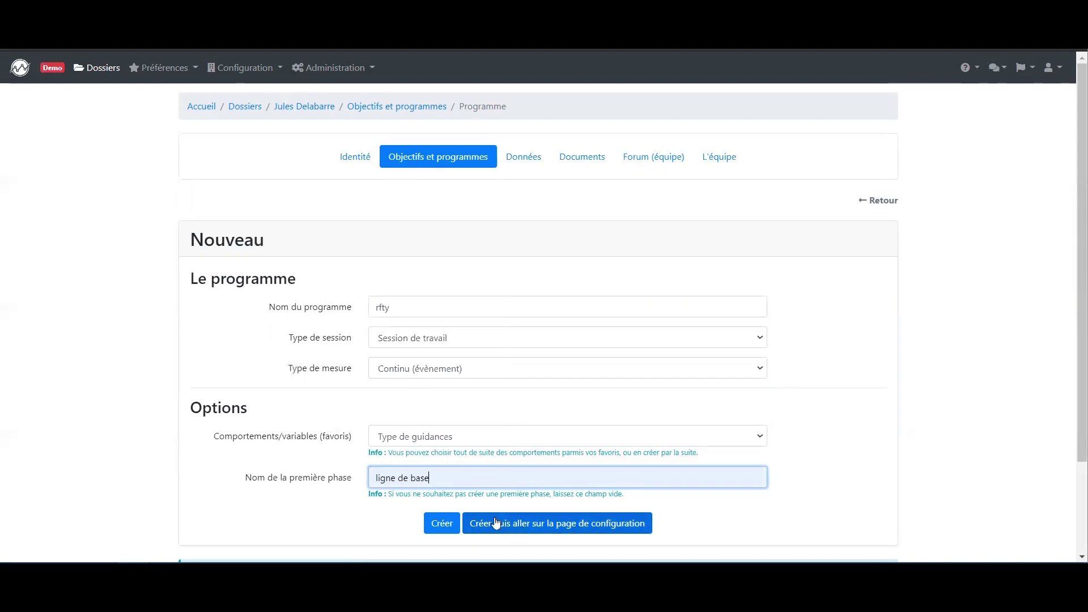
left_click(445, 517)
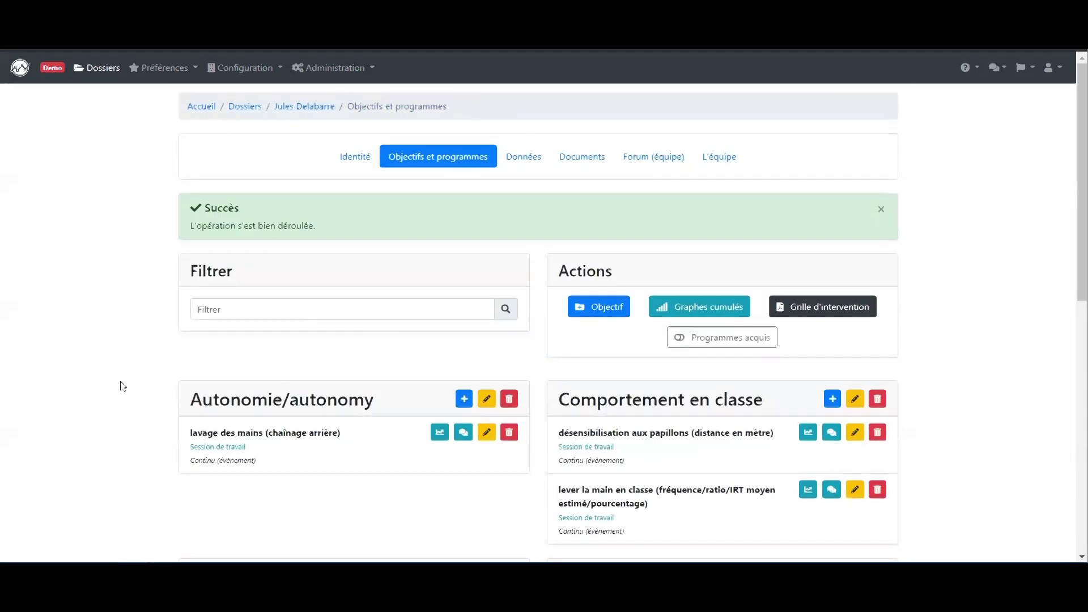
scroll(121, 369, "down", 6)
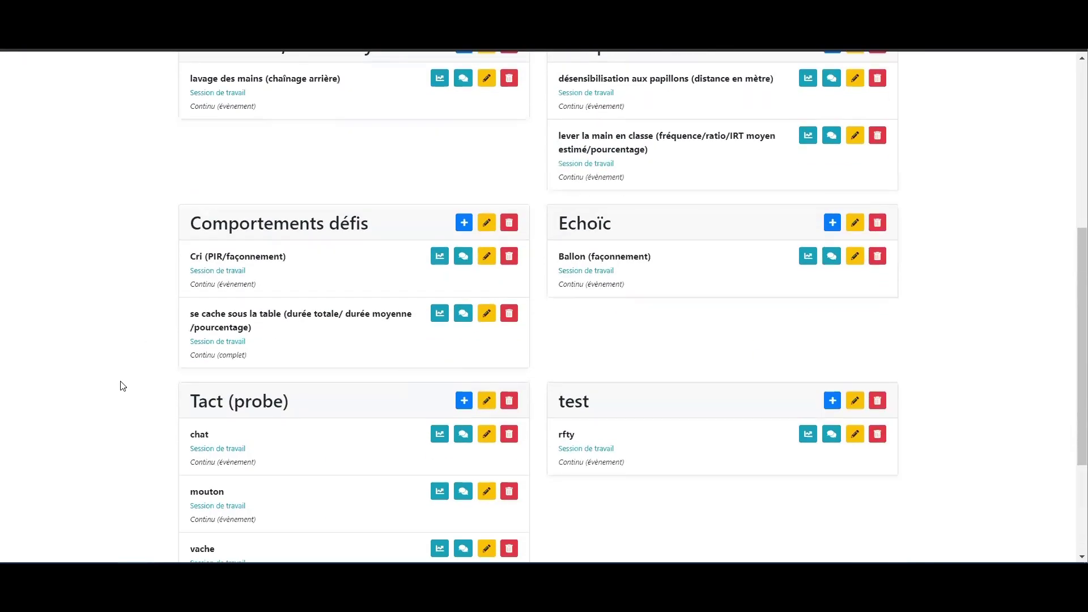
Edit the "rfty" programme, moving the behaviour "non réponse" up one place and opening the acquisition date calendar
left_click(855, 439)
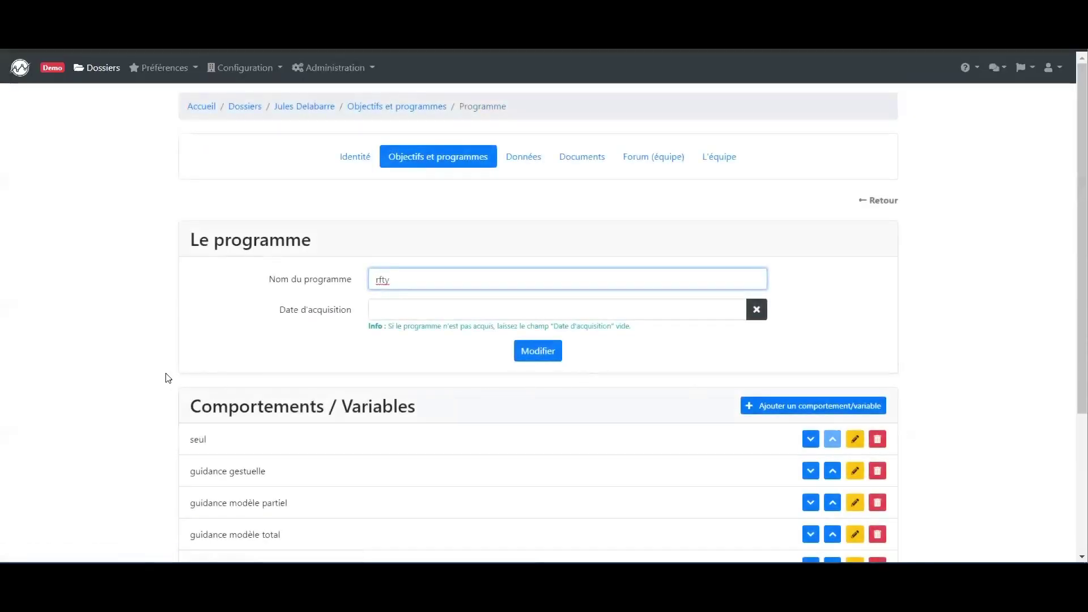
scroll(173, 380, "down", 3)
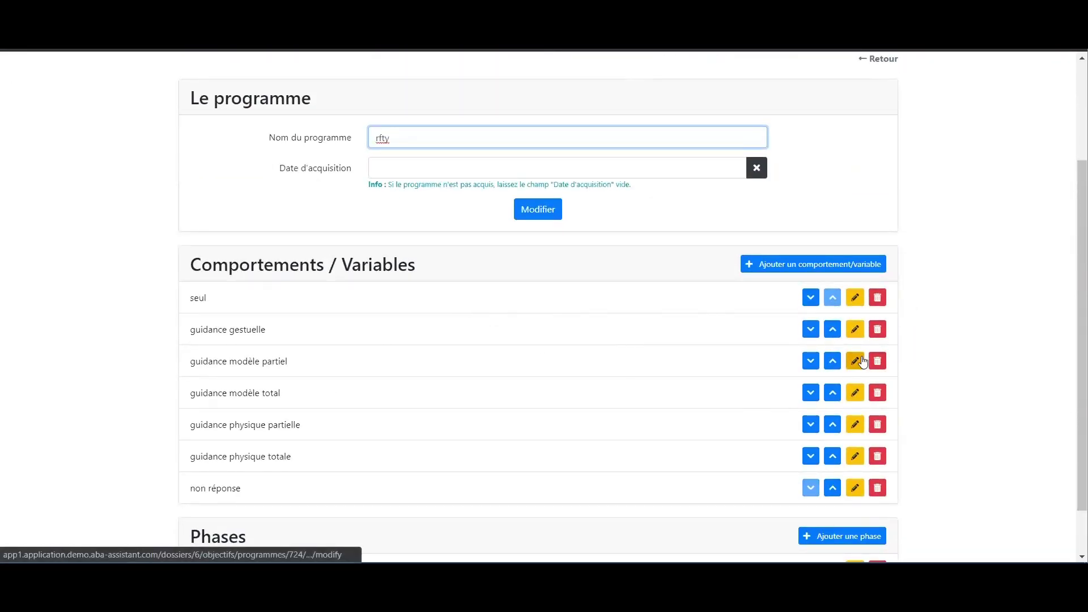
left_click(832, 488)
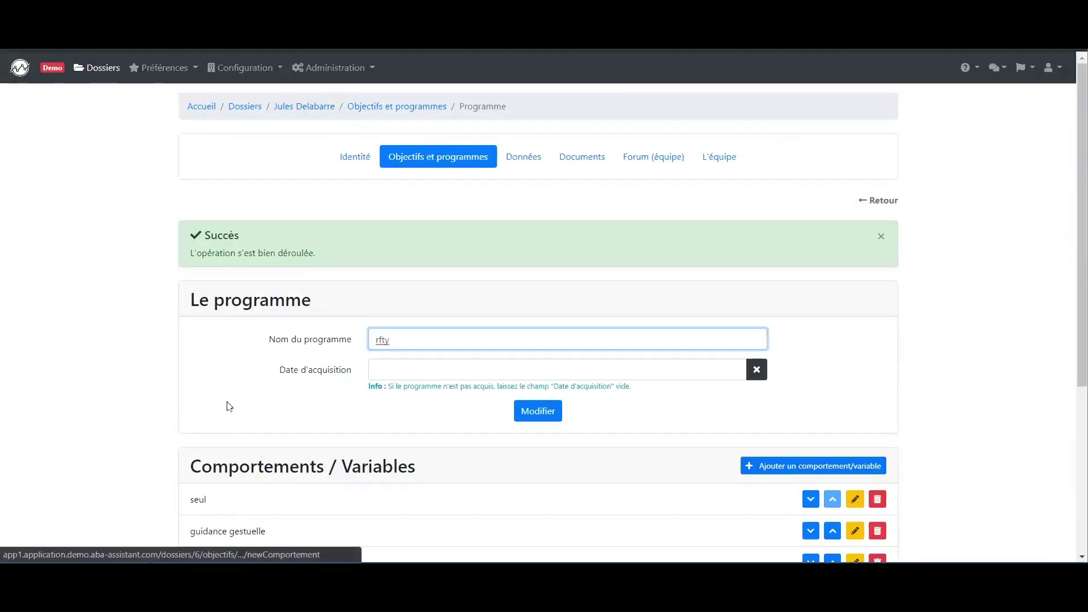
scroll(296, 406, "down", 5)
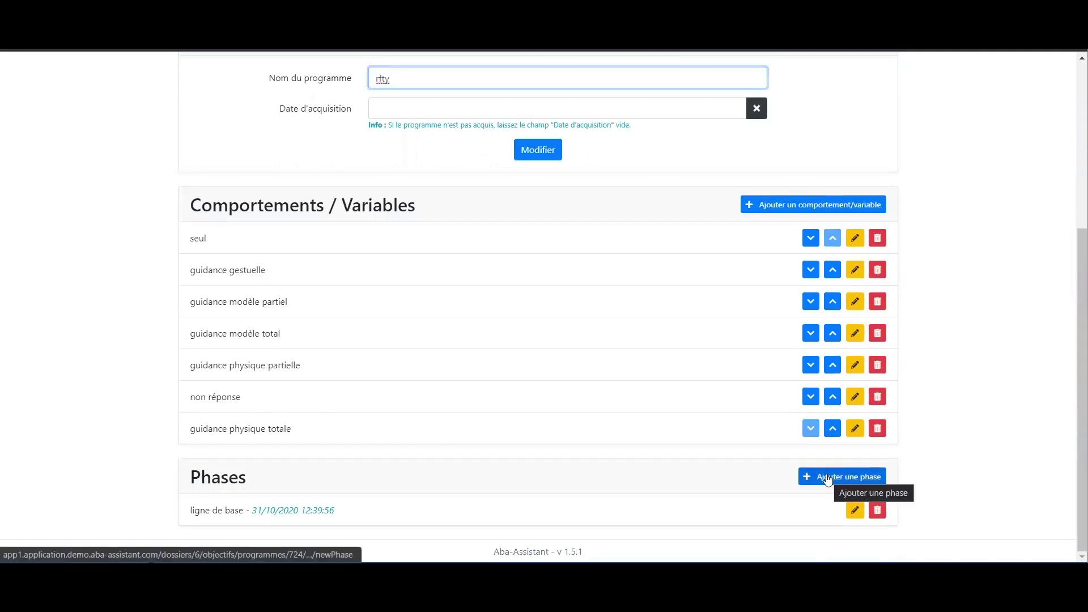
left_click(412, 111)
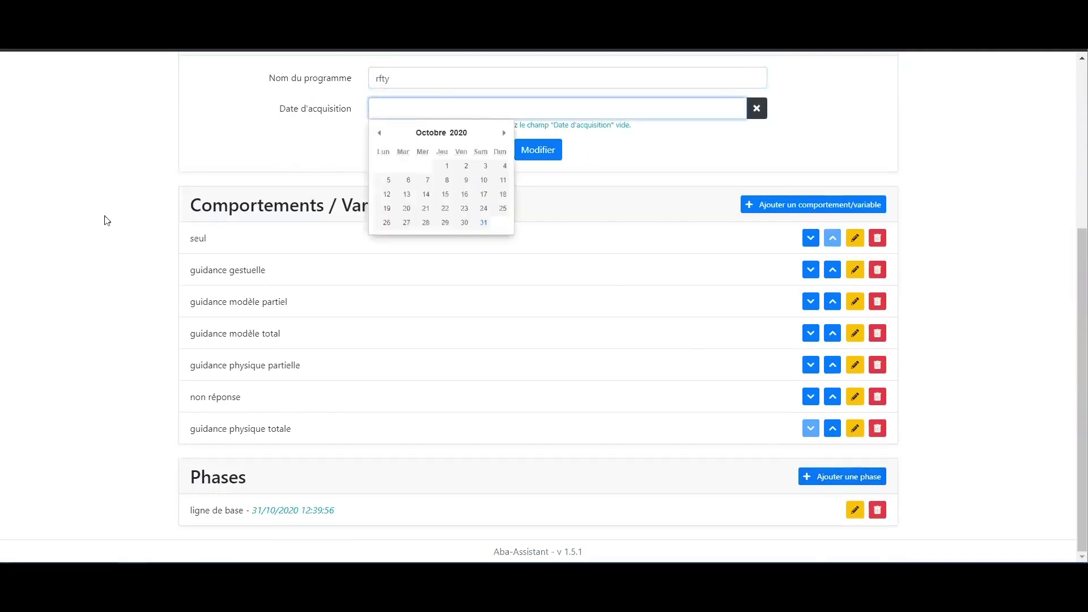
scroll(101, 240, "up", 5)
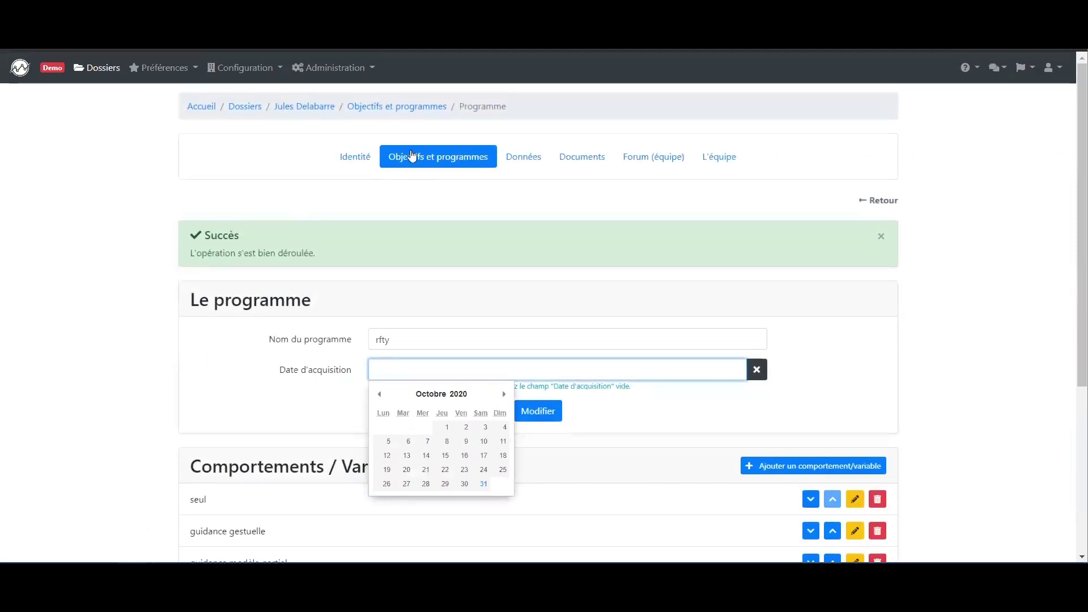
Return to the patient's objectives and programmes, display the acquired programmes to review them, and hide them again
left_click(414, 156)
scroll(374, 187, "down", 3)
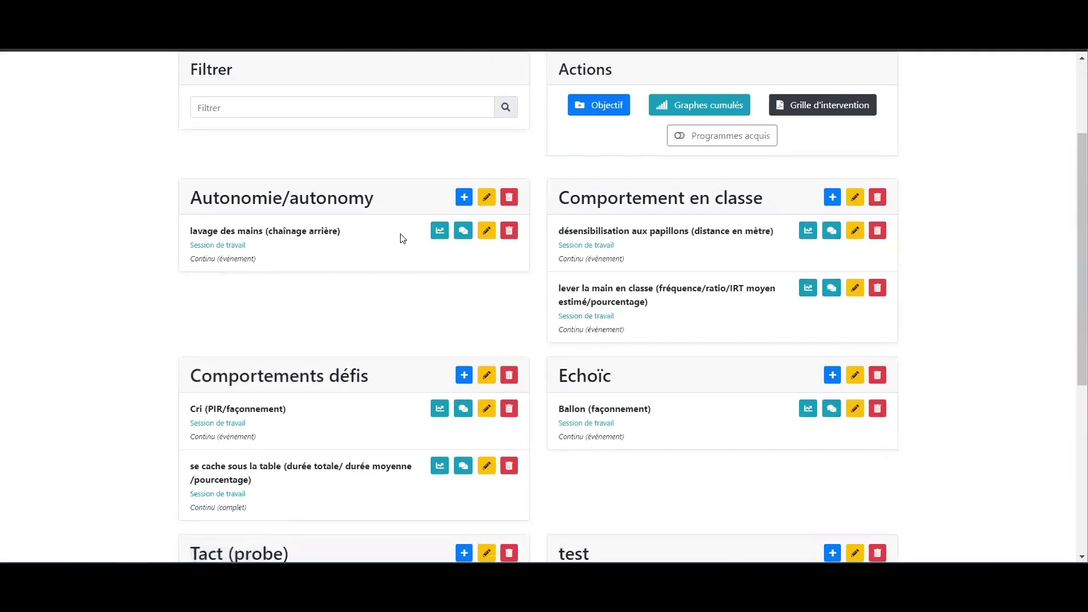
left_click(702, 146)
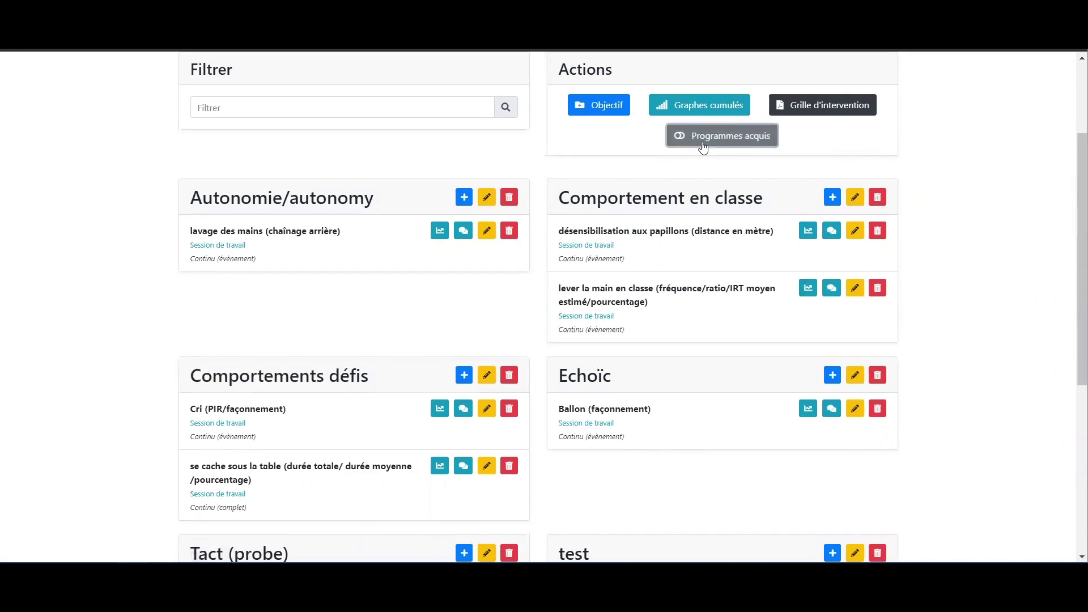
scroll(180, 332, "down", 3)
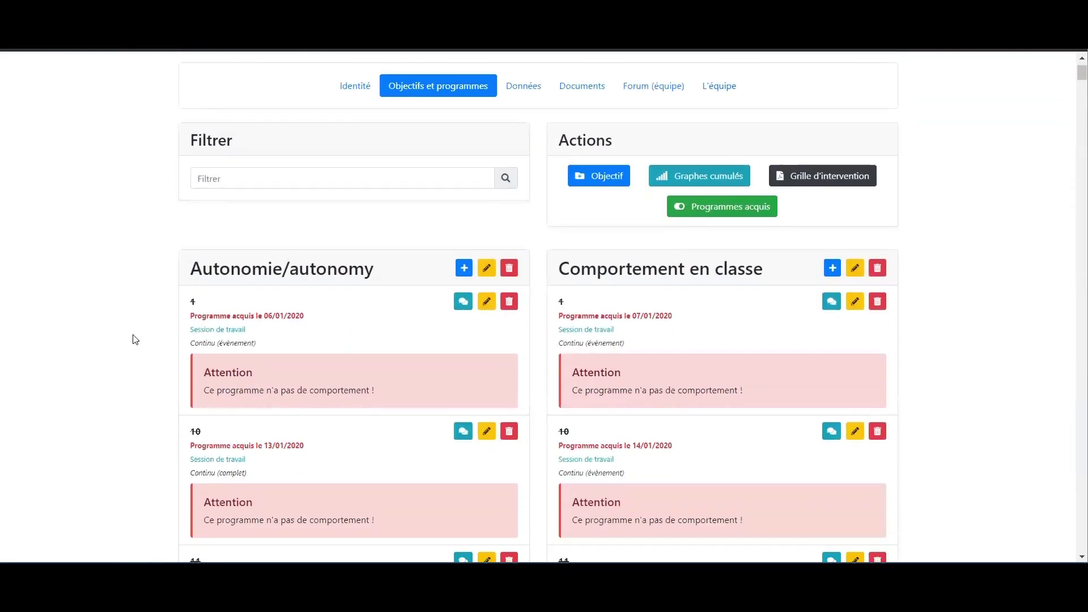
scroll(249, 234, "down", 1)
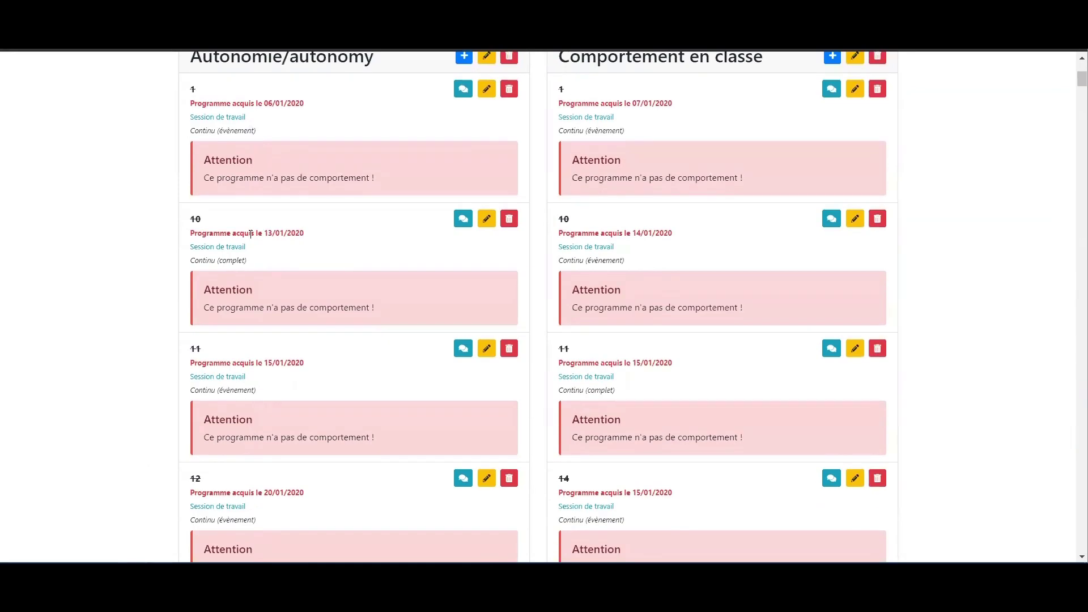
scroll(249, 237, "up", 3)
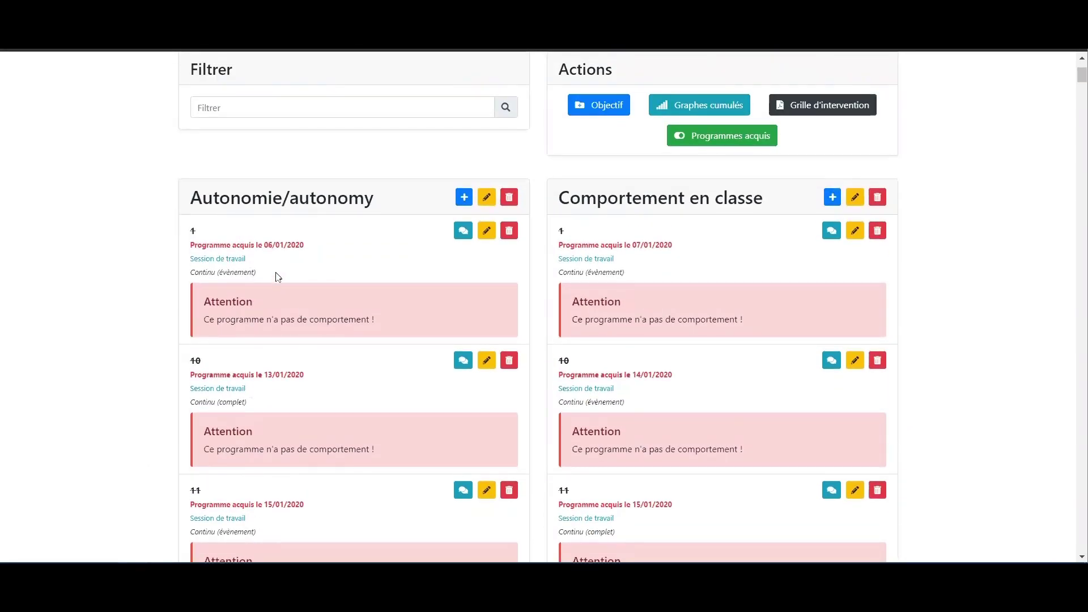
left_click(711, 136)
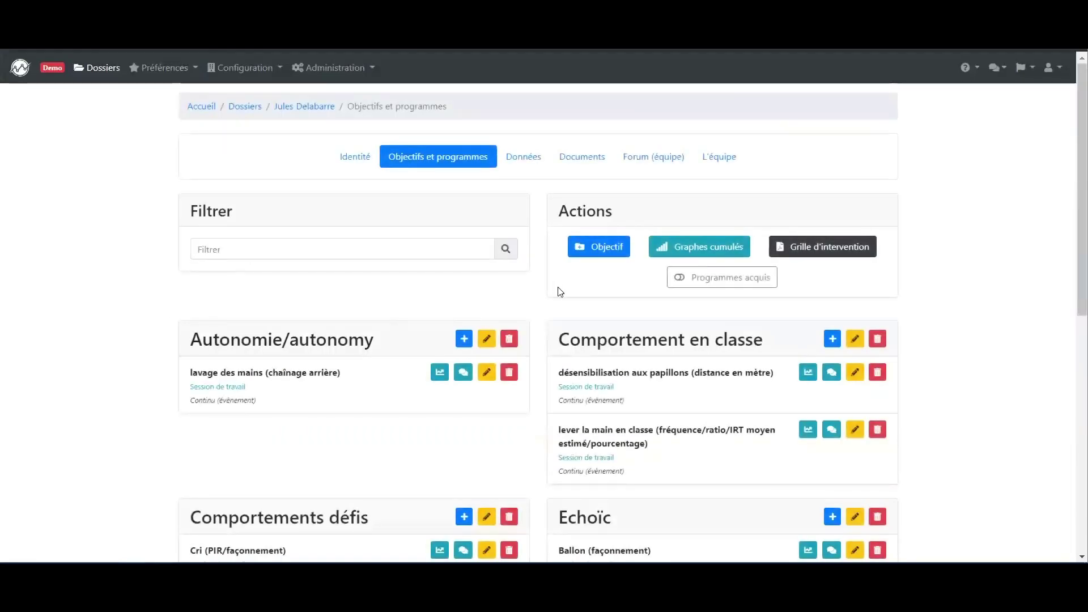
Download the patient's intervention grid as a PDF and open the file
scroll(622, 301, "down", 1)
left_click(830, 186)
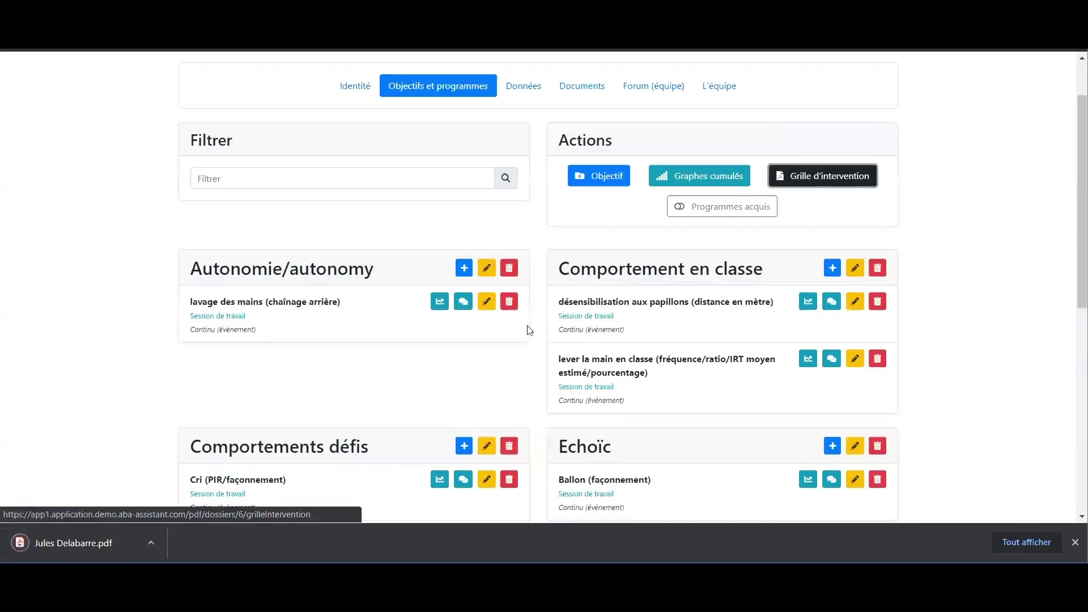
left_click(85, 540)
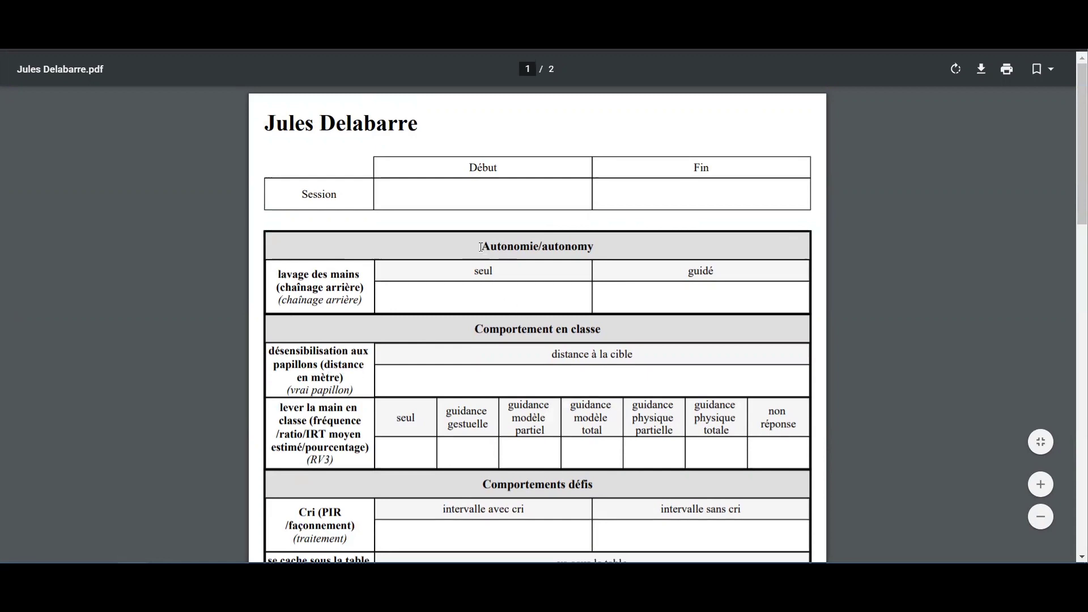
Examine the behaviours and the phase listed for each programme in the intervention grid
left_click_drag(467, 271, 710, 282)
left_click_drag(280, 304, 363, 304)
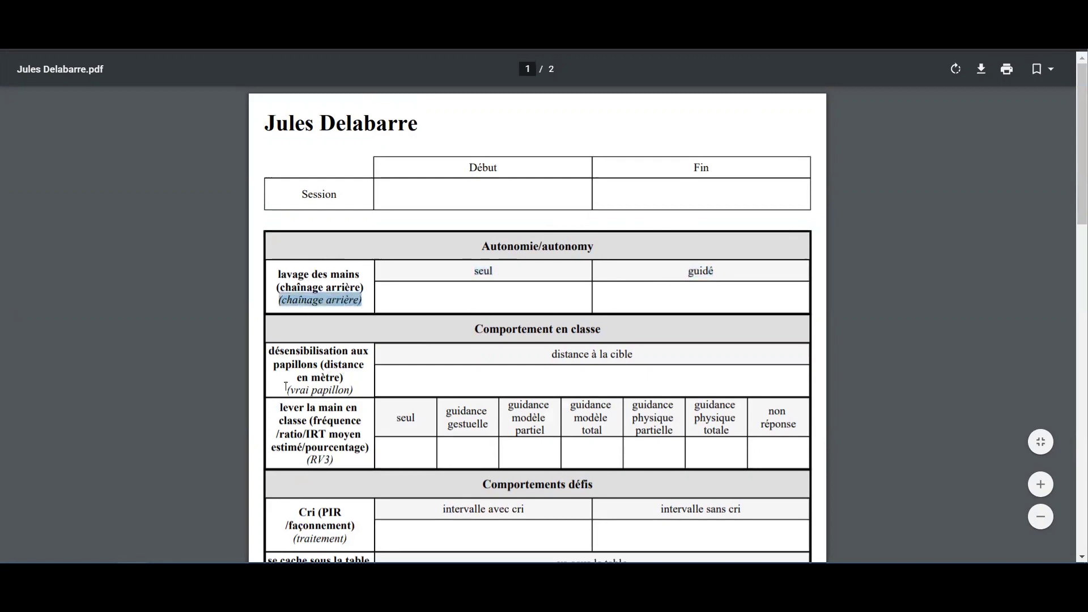
left_click_drag(283, 391, 339, 395)
scroll(242, 418, "down", 3)
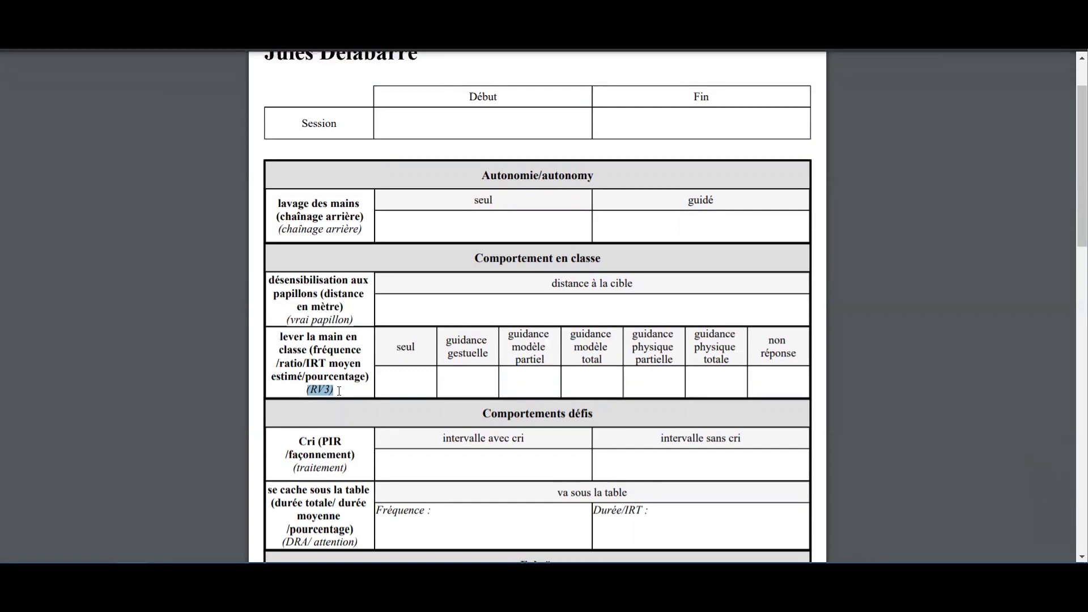
scroll(240, 167, "up", 3)
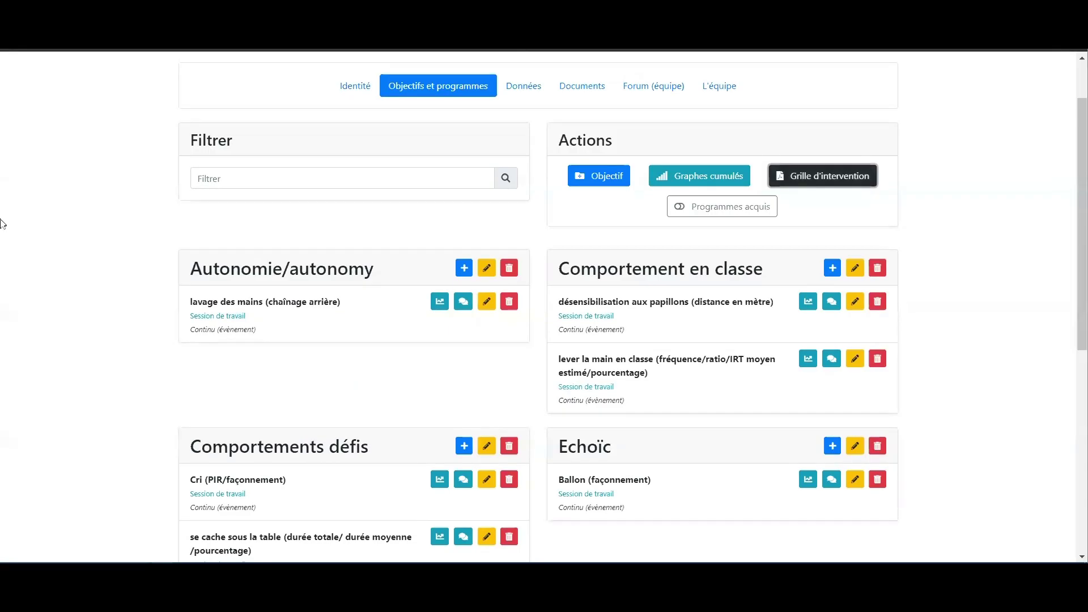
Open the patient's cumulative graph of acquired programmes and set its horizontal axis to Semaine
scroll(39, 331, "down", 3)
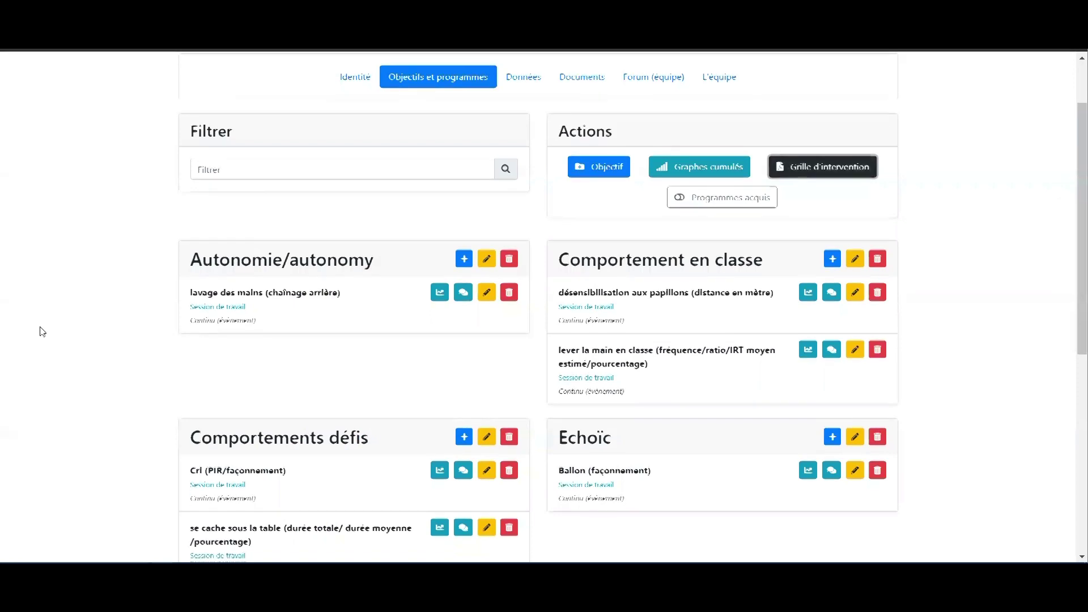
scroll(85, 404, "up", 3)
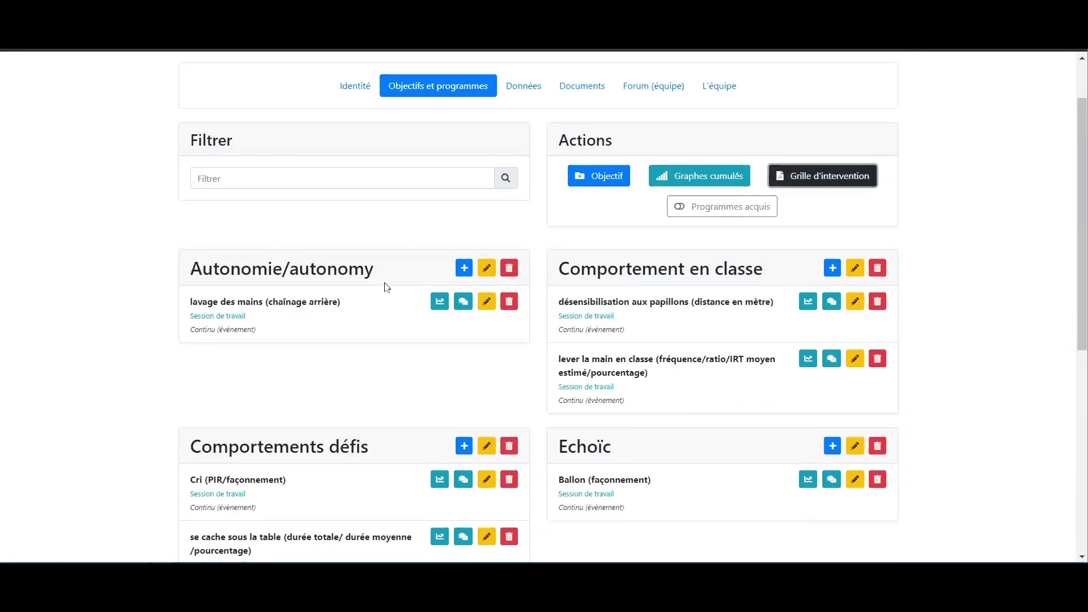
left_click(680, 187)
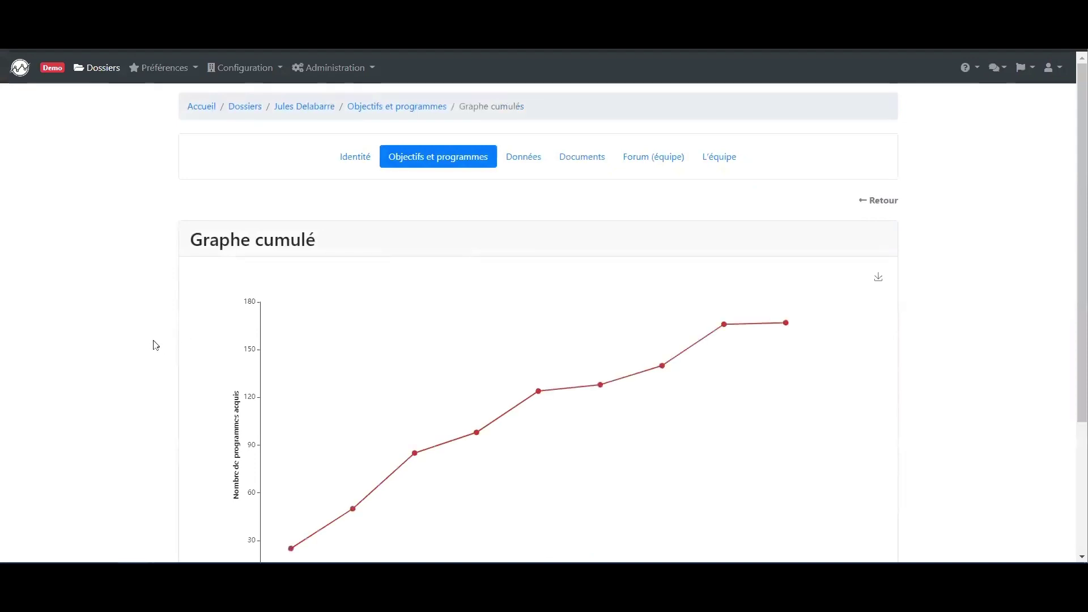
scroll(153, 343, "down", 3)
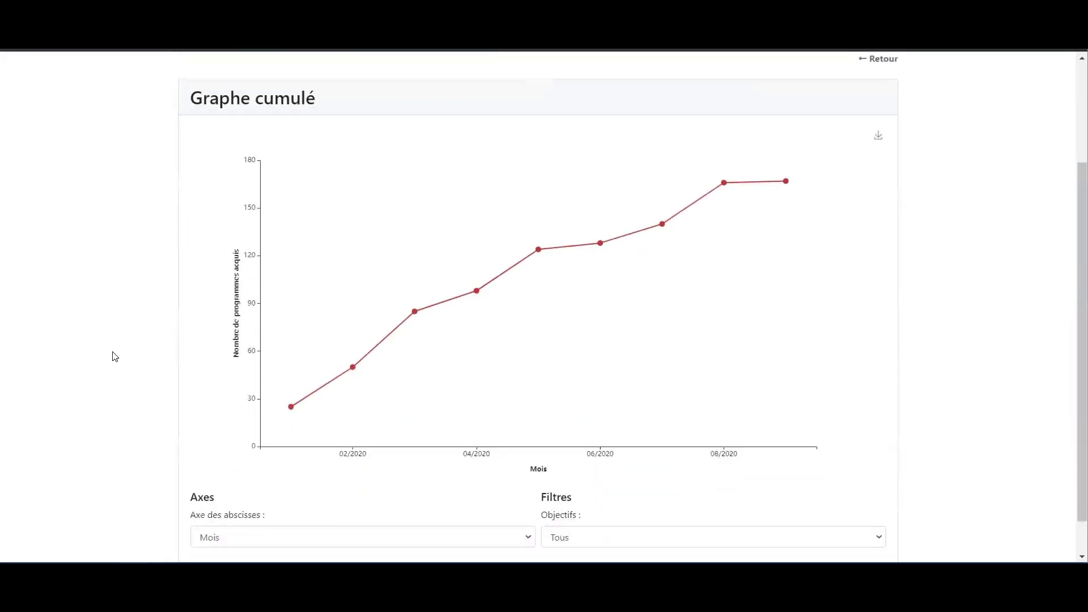
scroll(115, 356, "down", 1)
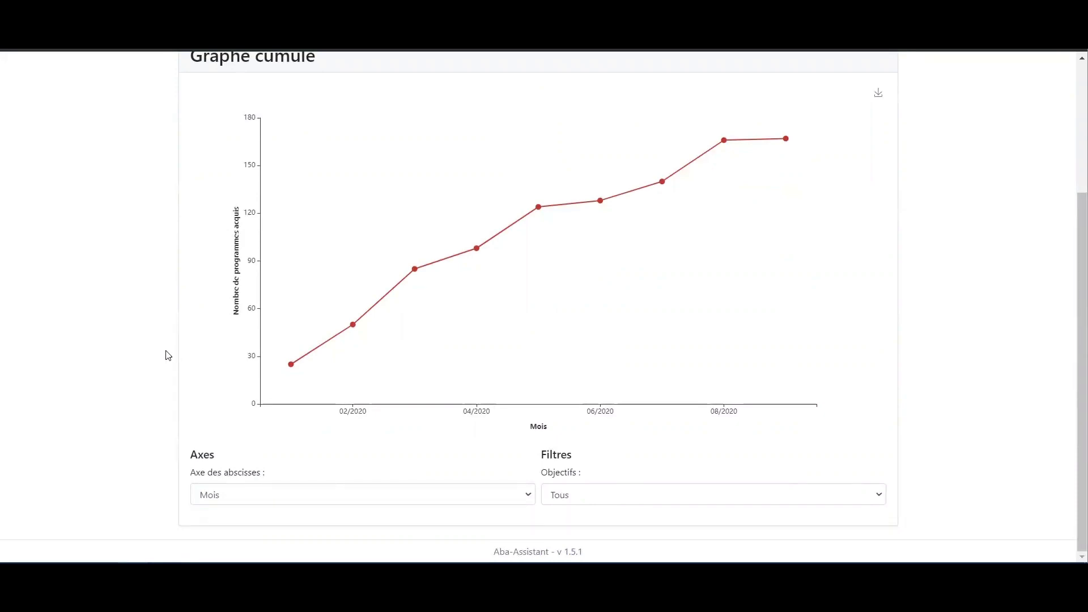
left_click(274, 496)
left_click(259, 514)
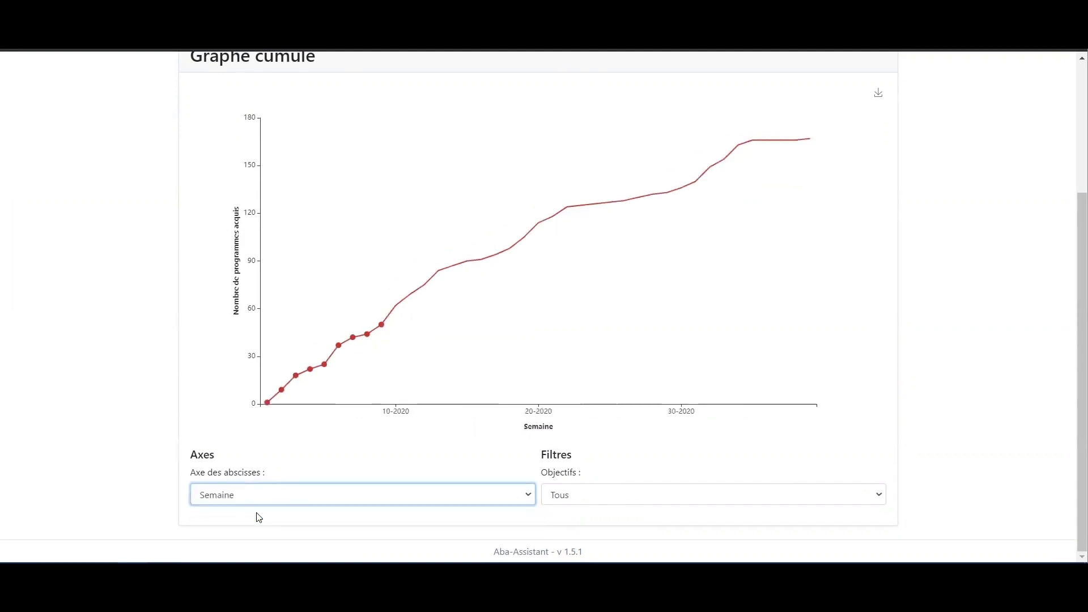
Filter the cumulative graph to the "Tact (probe)" objective and download it as an image
left_click(638, 494)
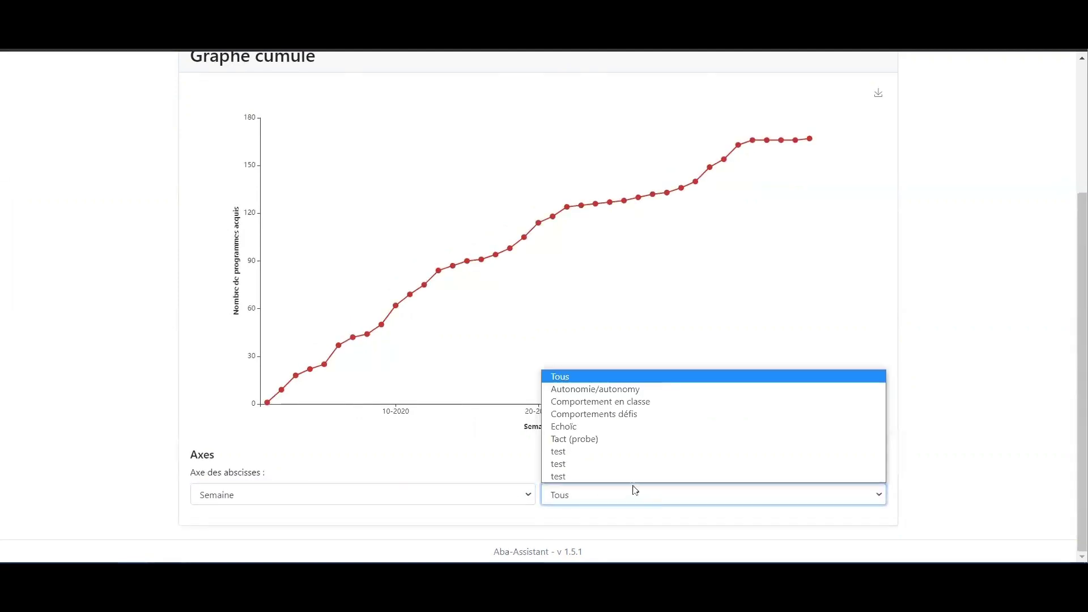
left_click(620, 439)
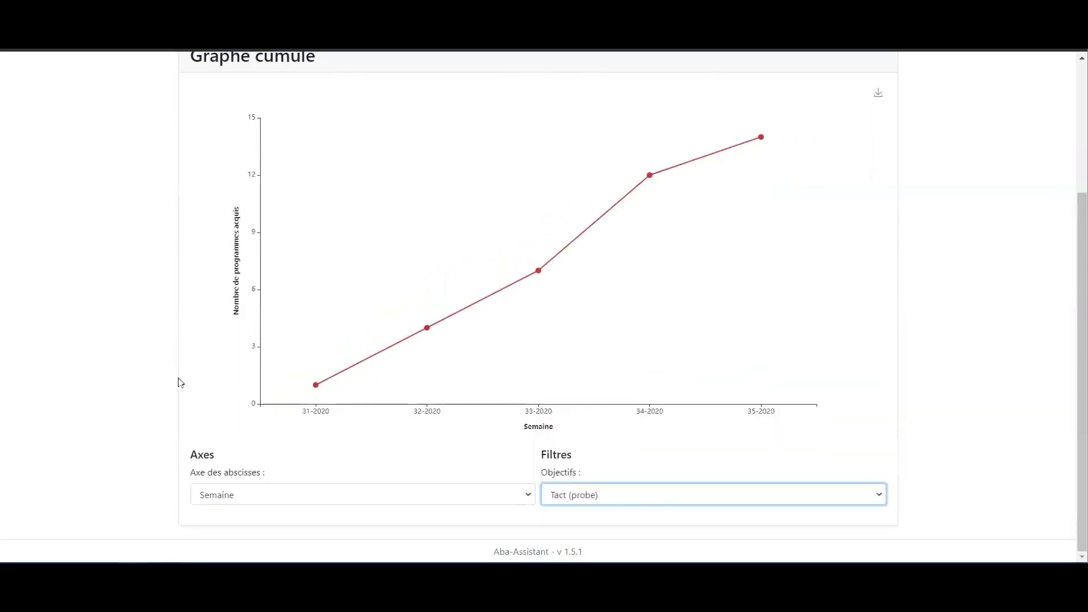
scroll(177, 383, "up", 1)
scroll(177, 382, "up", 2)
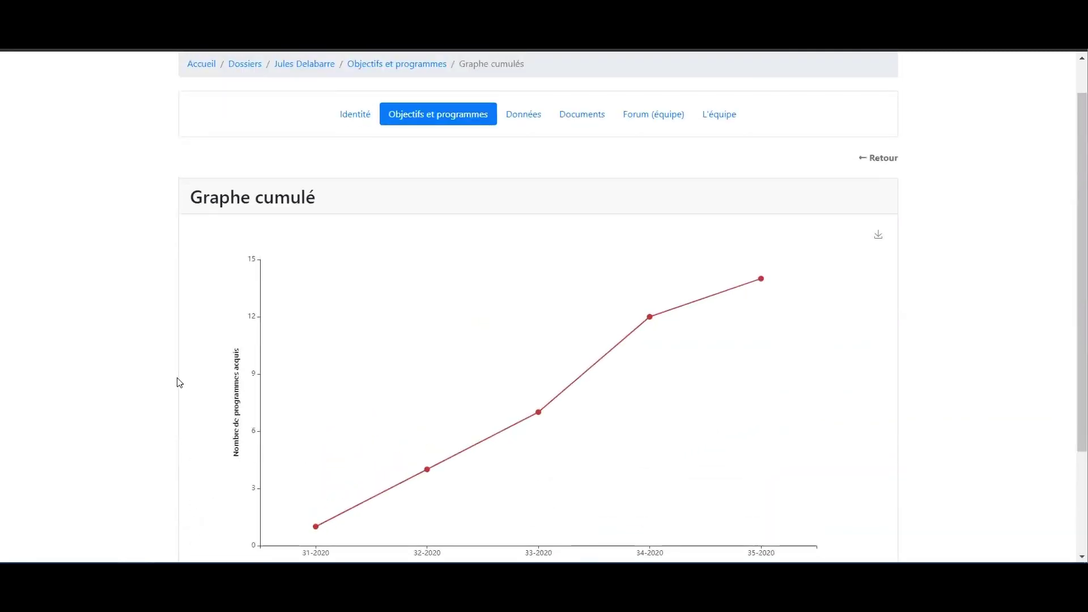
scroll(178, 382, "down", 1)
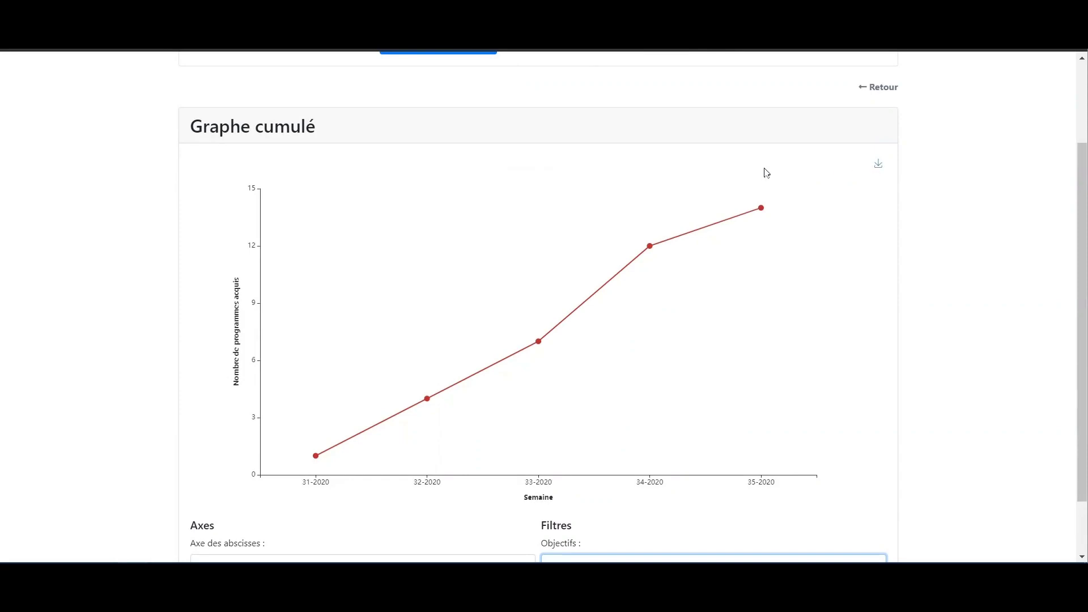
left_click(879, 164)
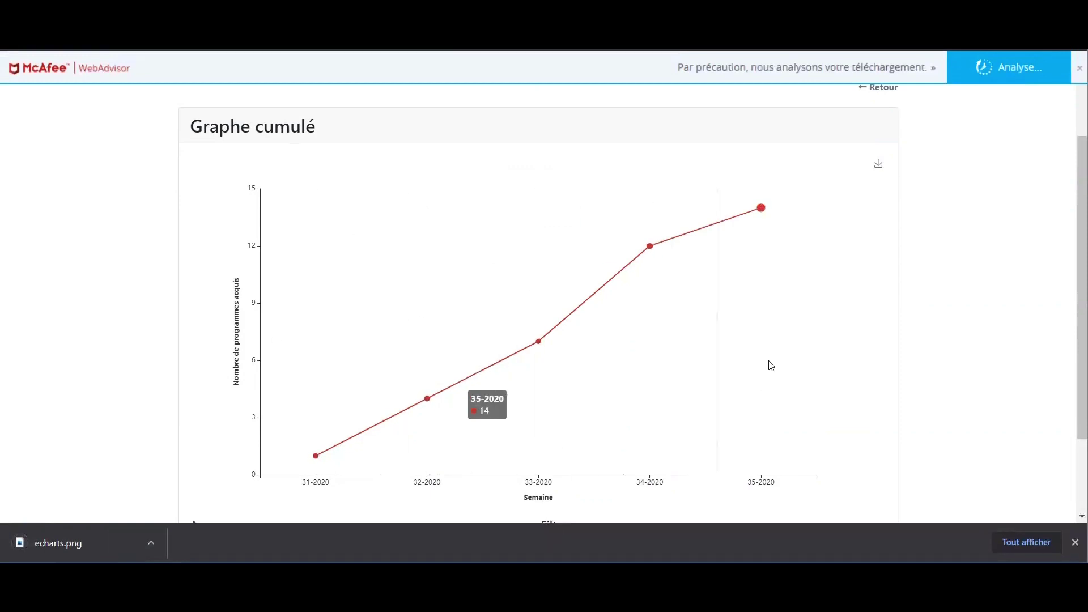
scroll(157, 304, "up", 1)
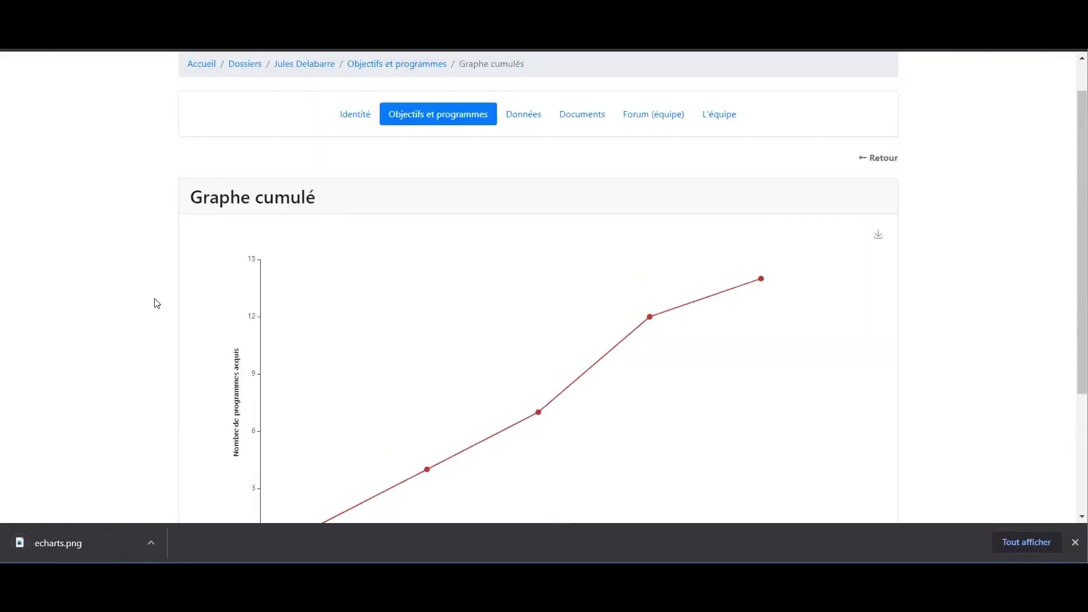
Go back to the objectives and open the graph of "lavage des mains (chaînage arrière)" to review its curves and options
left_click(873, 162)
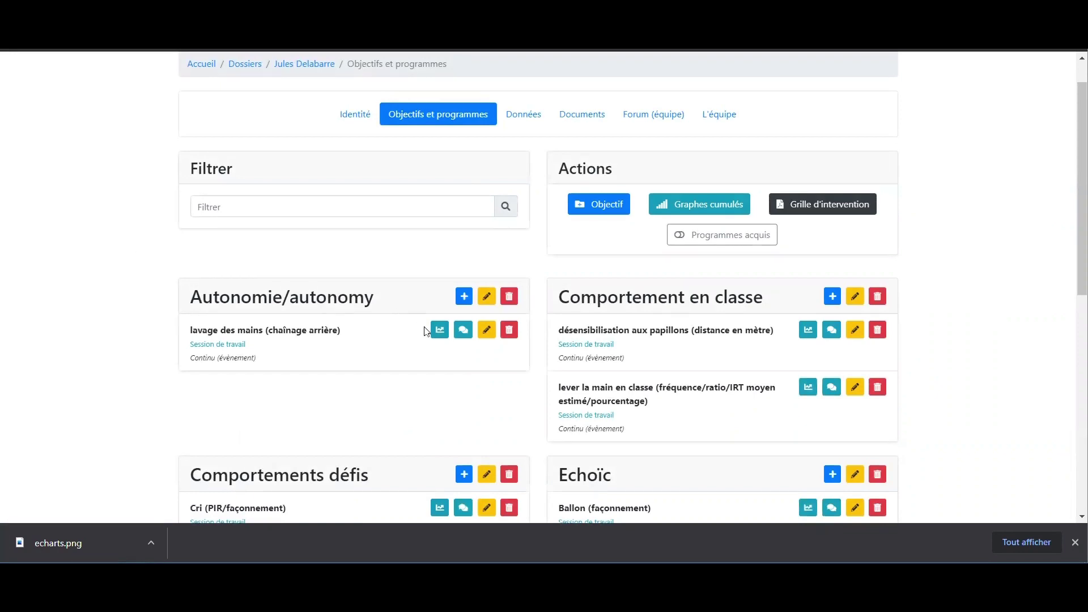
left_click(440, 330)
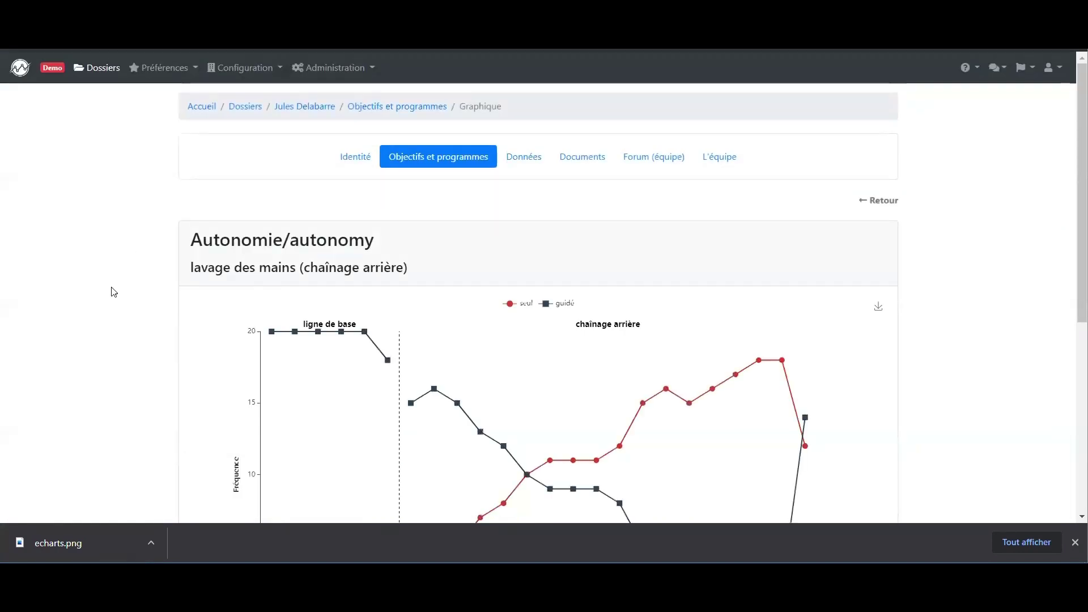
scroll(114, 292, "down", 3)
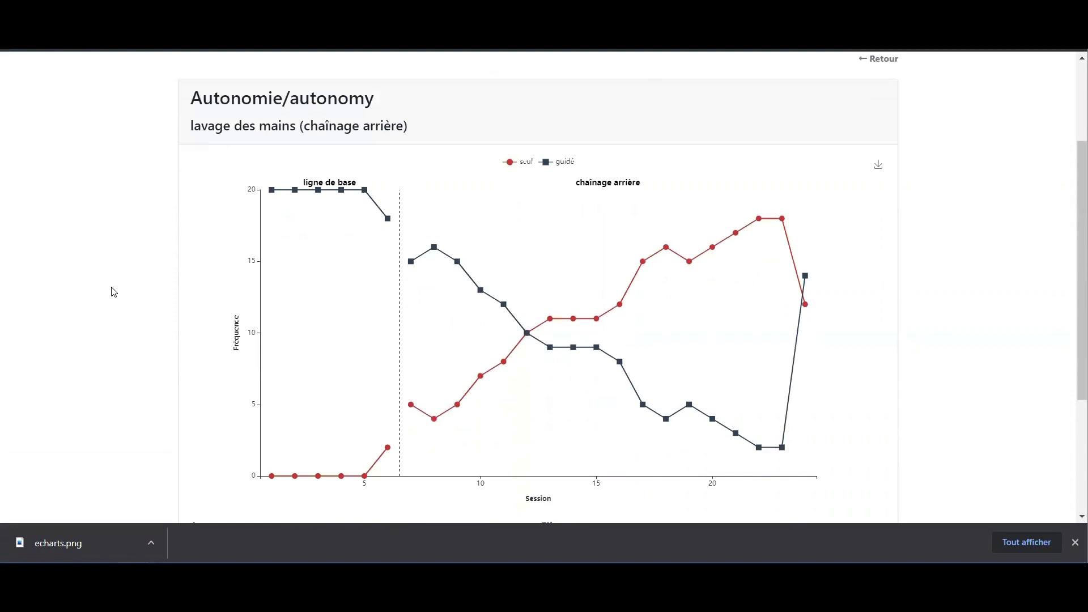
scroll(113, 291, "down", 3)
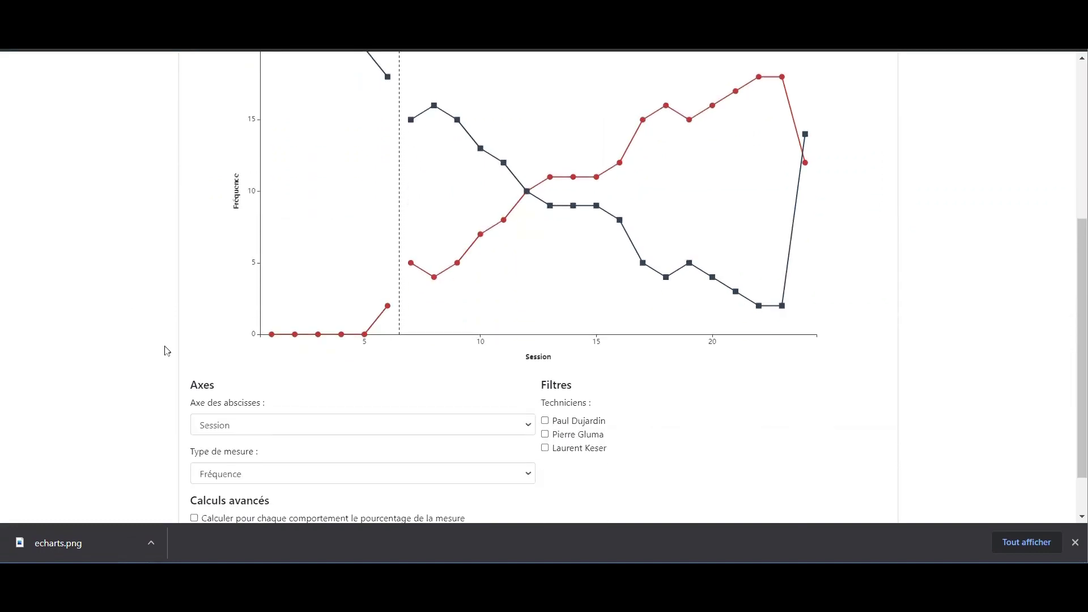
View the hand-washing graph with Jour, Semaine and Mois as the horizontal axis, and set it back to Session
left_click(267, 424)
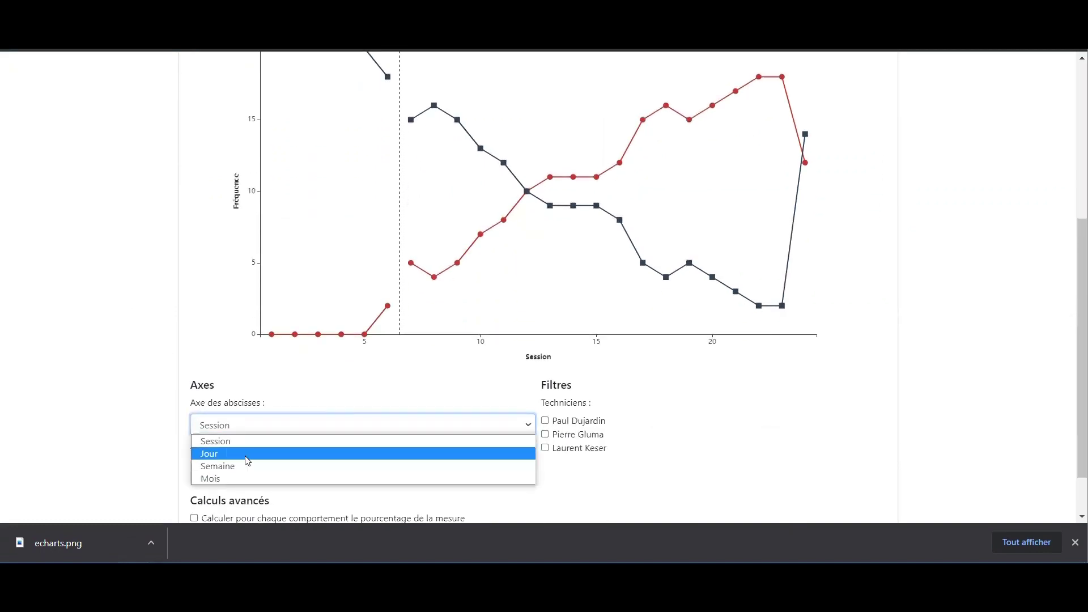
left_click(245, 454)
left_click(248, 432)
left_click(241, 464)
left_click(257, 432)
left_click(249, 478)
left_click(242, 429)
left_click(237, 442)
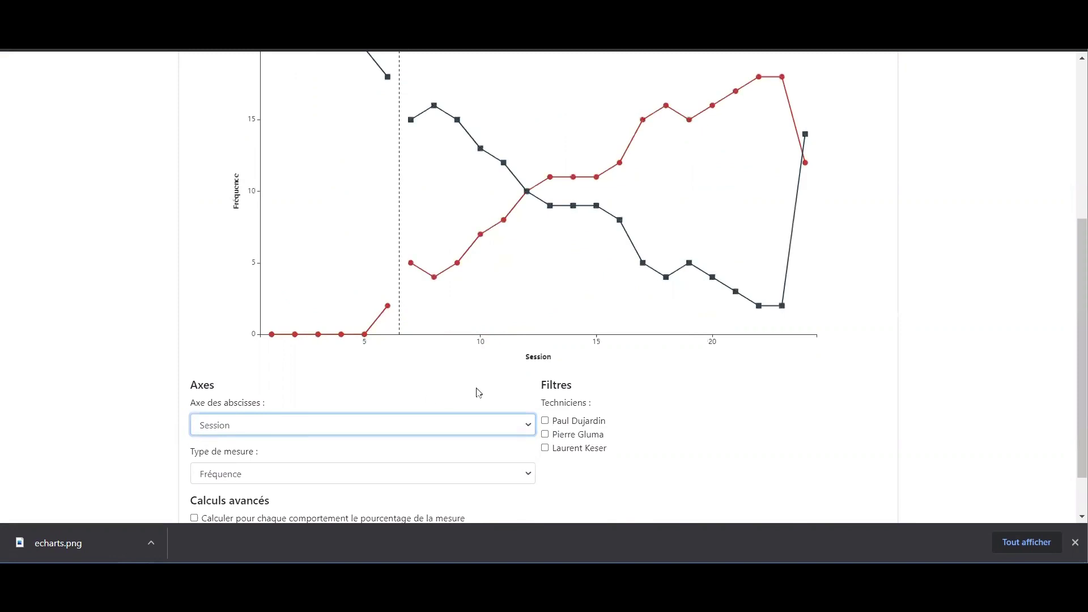
View the hand-washing graph filtered by the first technician, then by the second technician only, and clear the technician filter
left_click(545, 421)
scroll(178, 317, "up", 2)
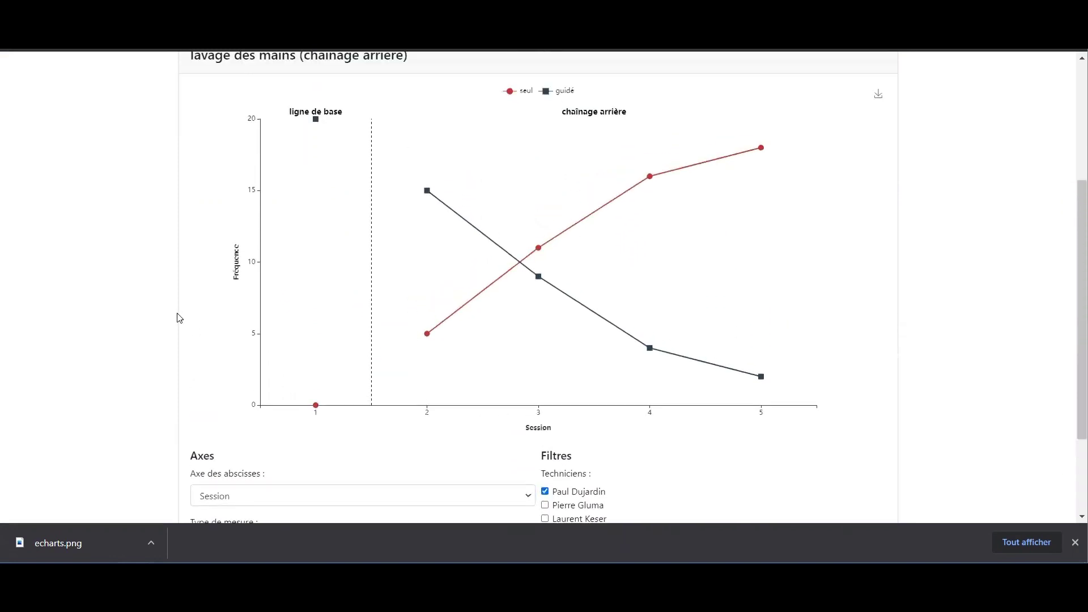
left_click(546, 492)
left_click(546, 506)
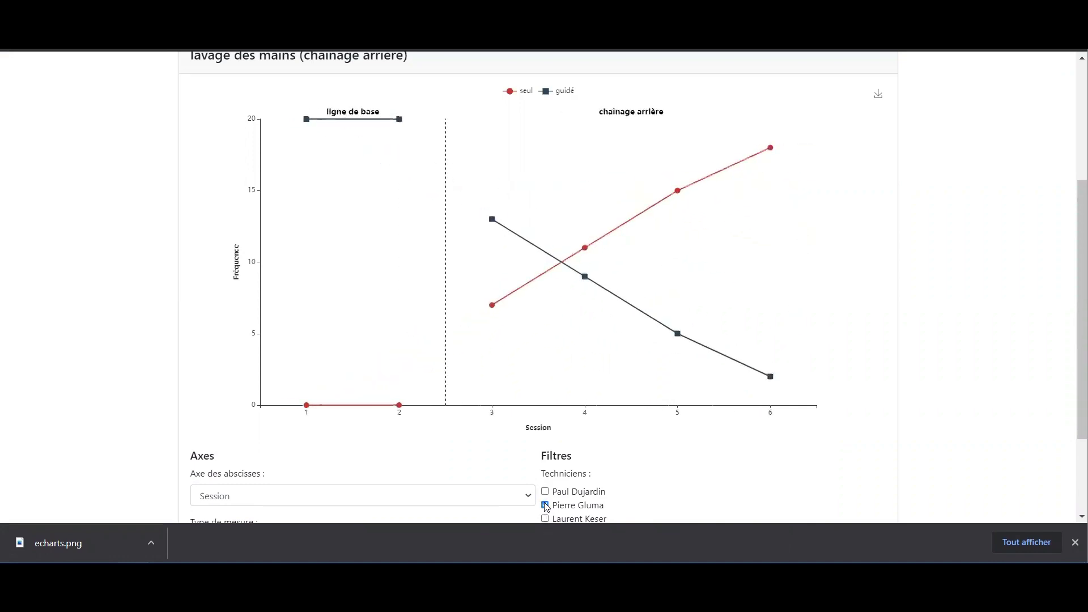
left_click(547, 506)
Toggle the "seul" and "guidé" curves of the hand-washing graph, leaving only the "seul" curve displayed
left_click(559, 95)
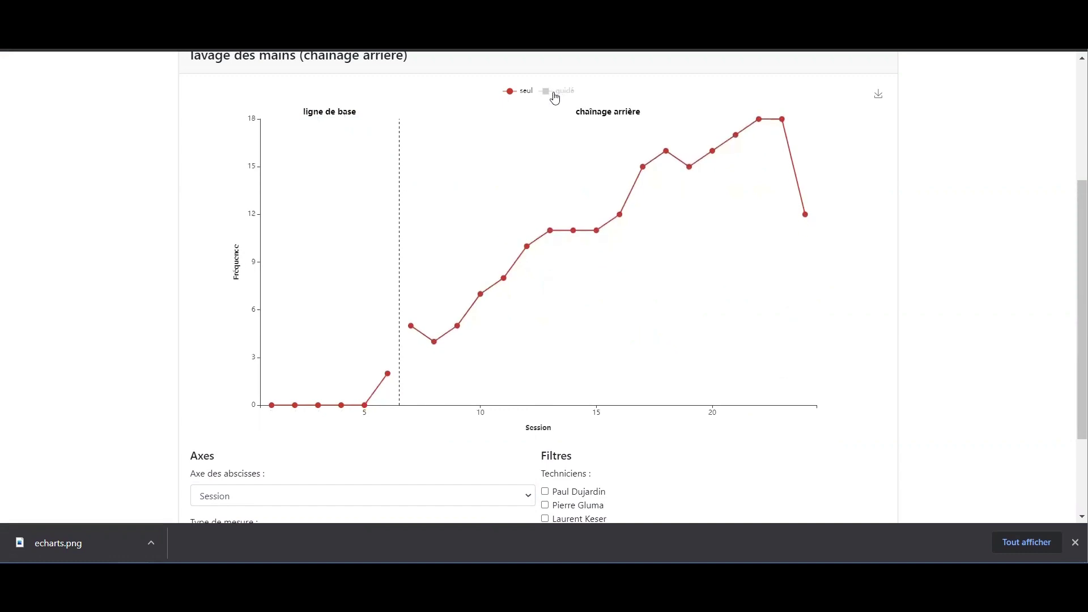
left_click(524, 92)
left_click(560, 94)
left_click(526, 91)
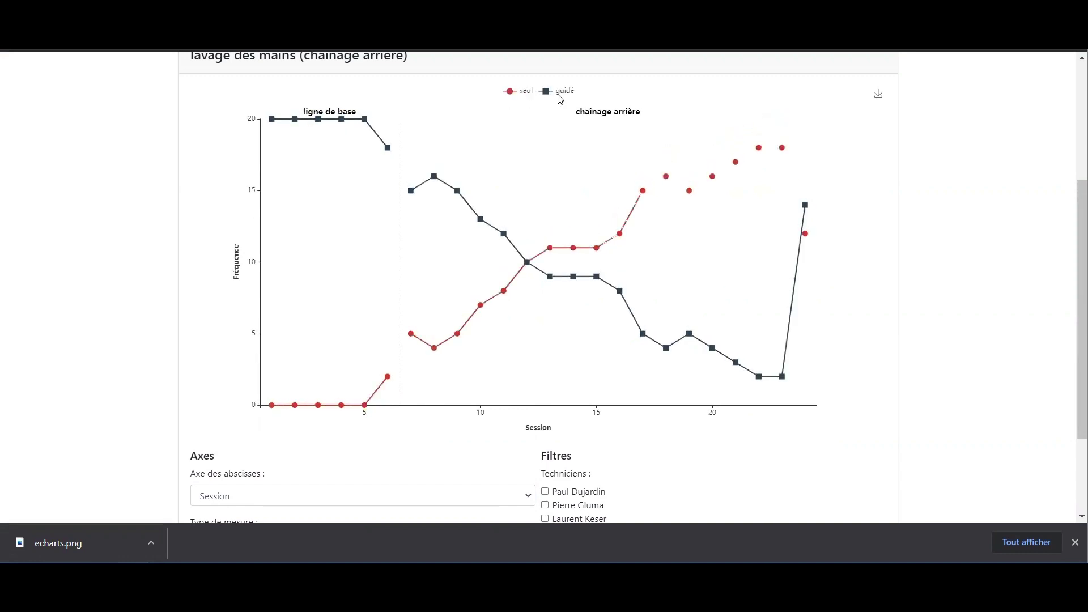
left_click(559, 94)
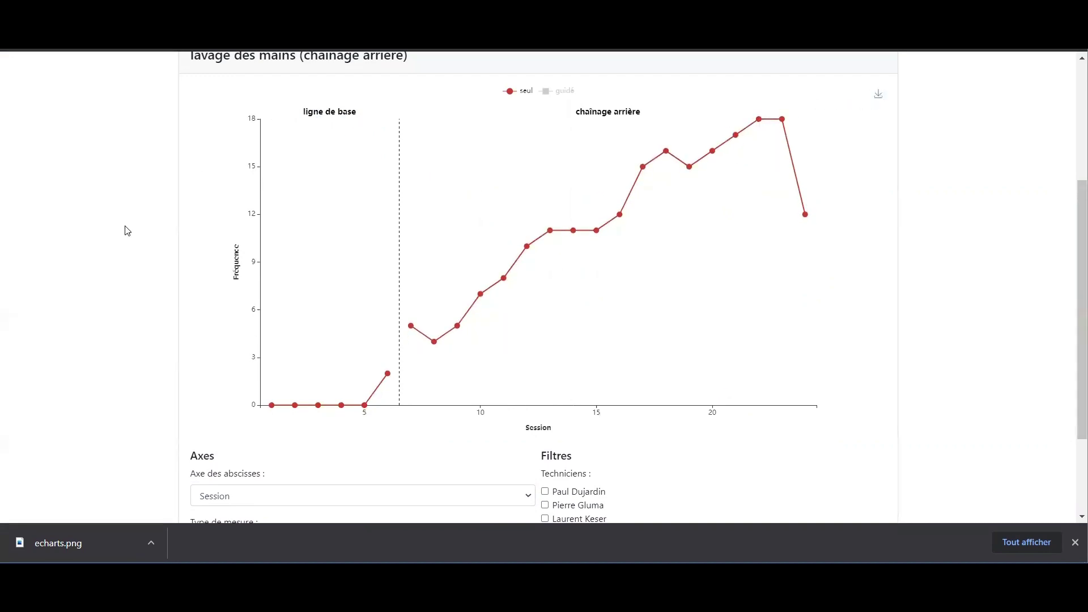
Turn on the percentage calculation for each behaviour in the hand-washing graph and review the resulting curve
scroll(128, 231, "down", 1)
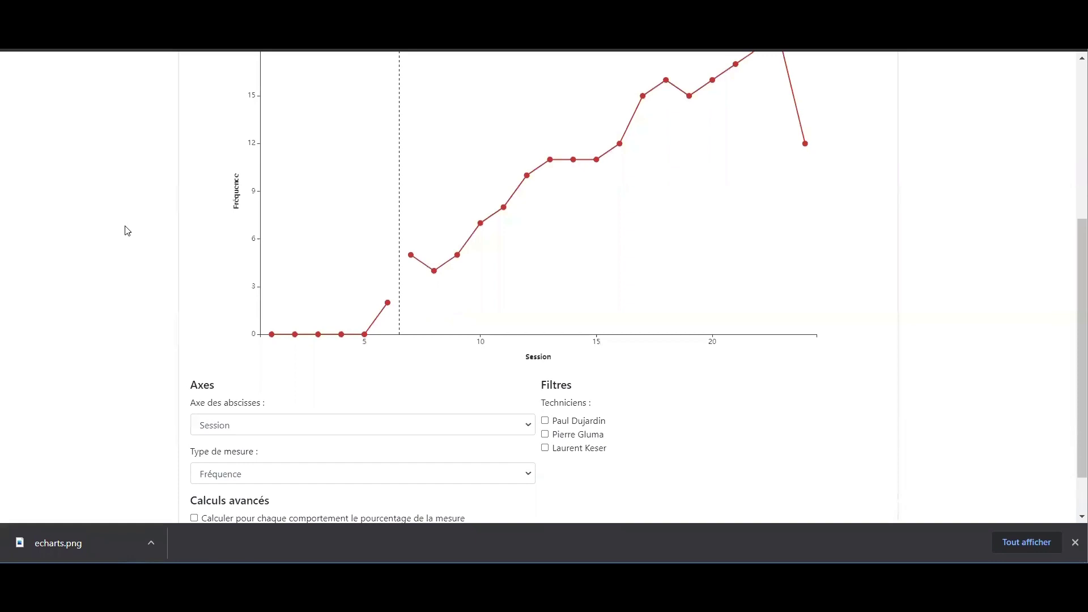
scroll(128, 231, "down", 1)
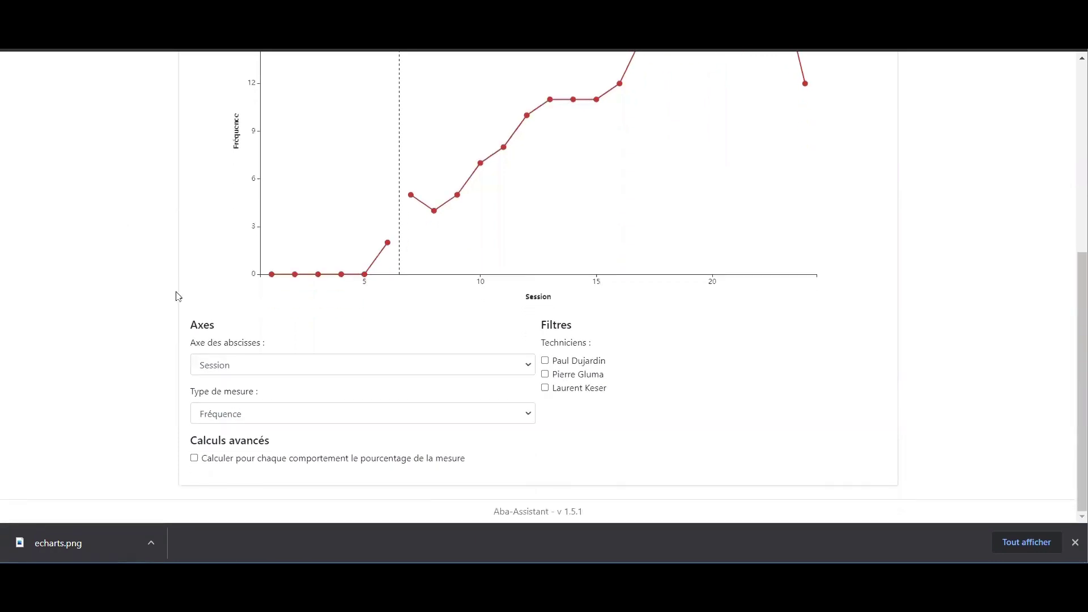
left_click(194, 458)
scroll(122, 401, "up", 1)
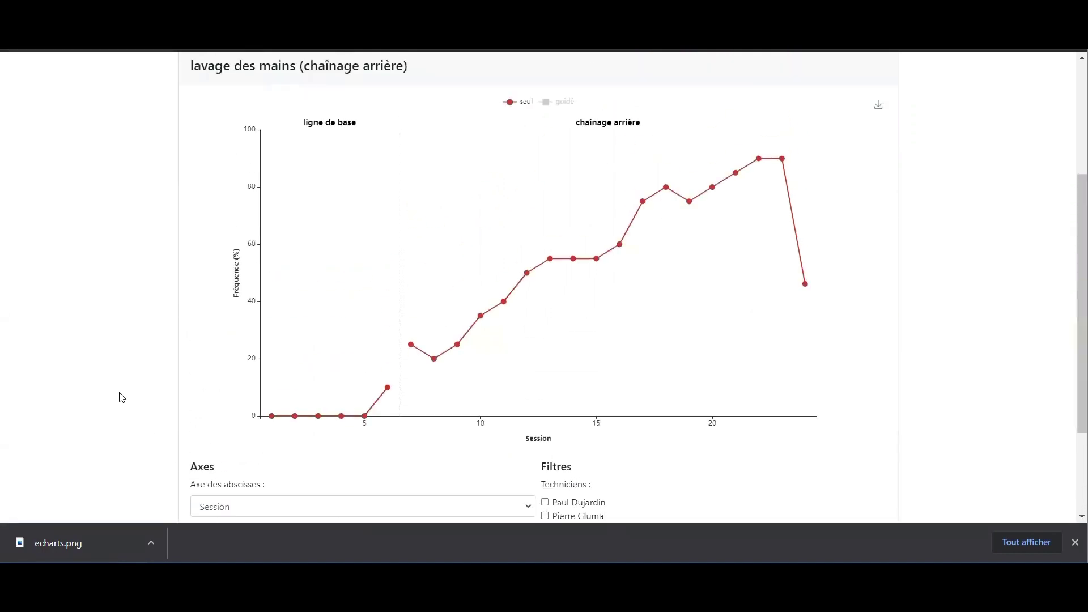
scroll(131, 465, "down", 1)
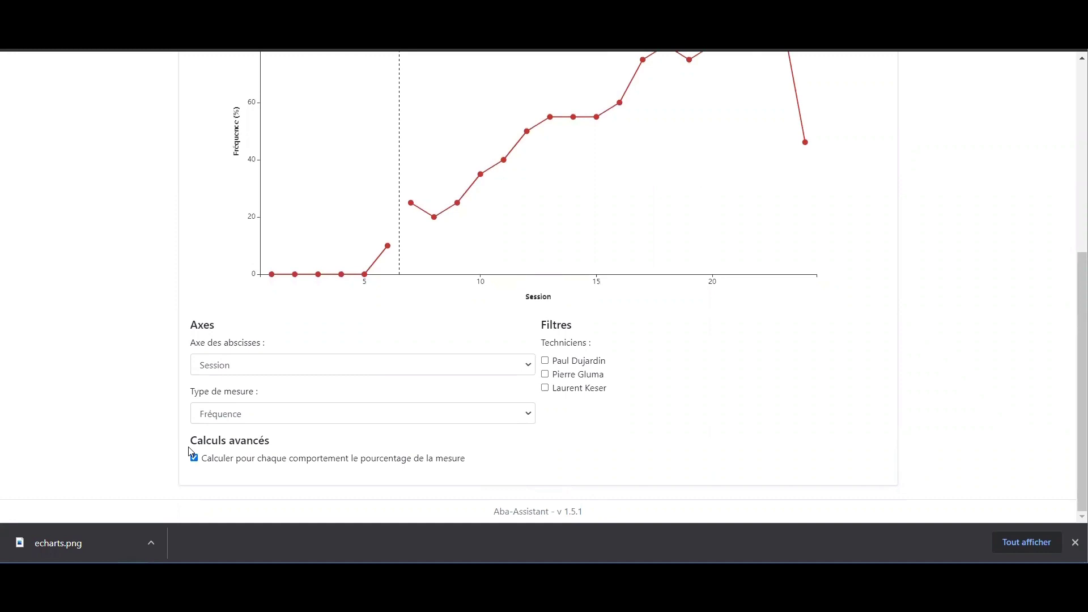
scroll(147, 388, "up", 4)
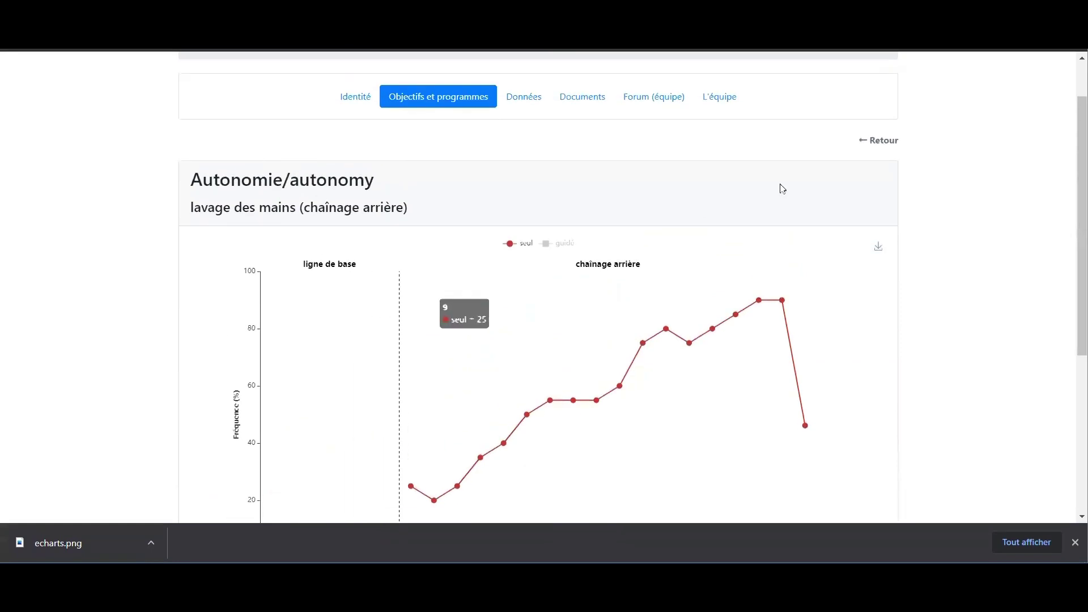
Return to the objectives and open the graph of "lever la main en classe" under Comportement en classe
left_click(884, 147)
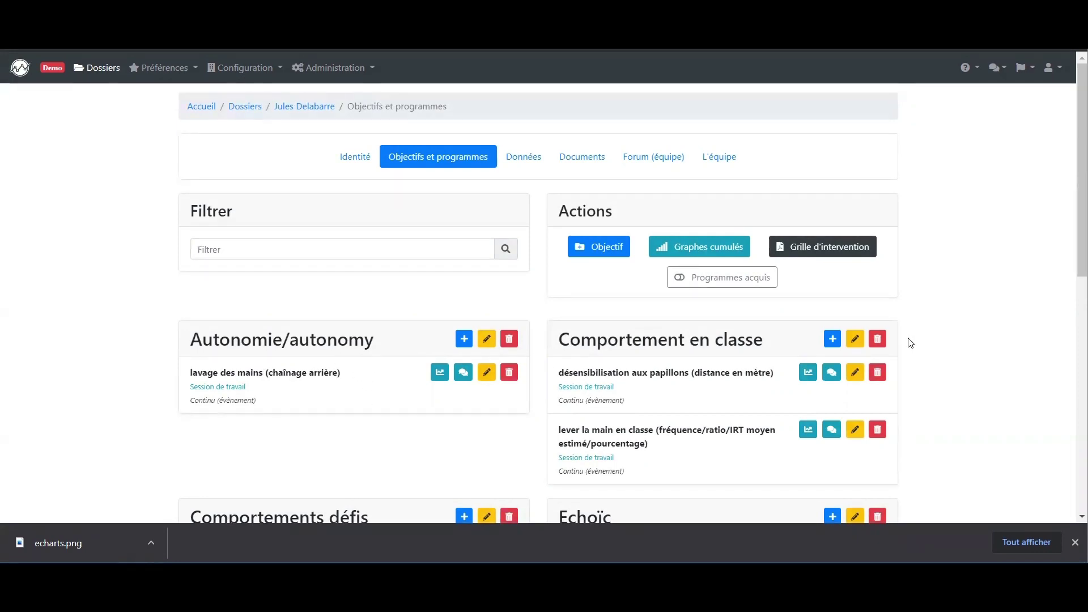
scroll(906, 342, "down", 1)
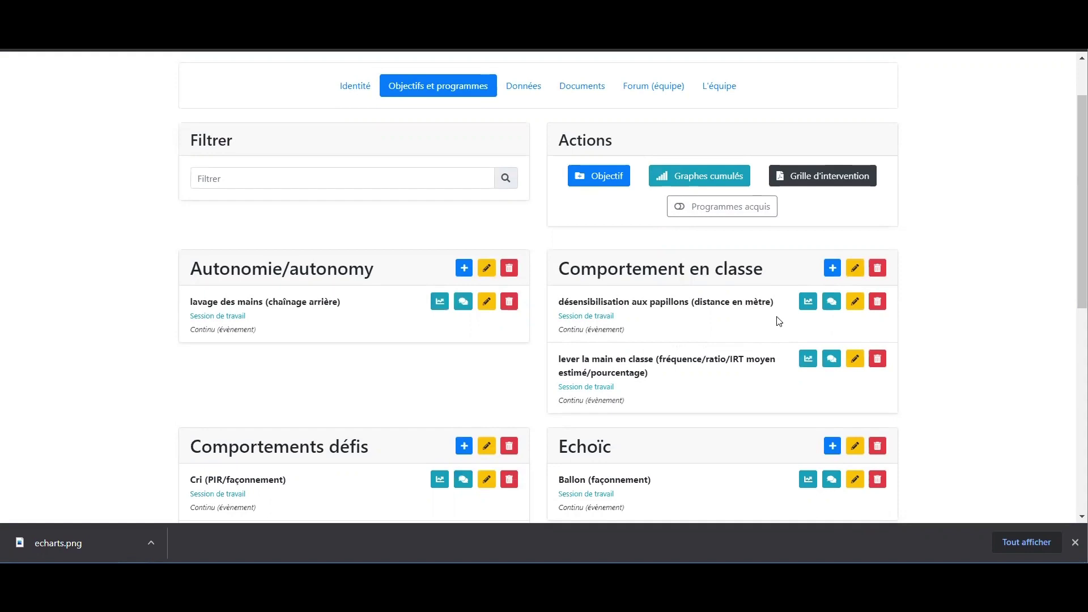
left_click(808, 359)
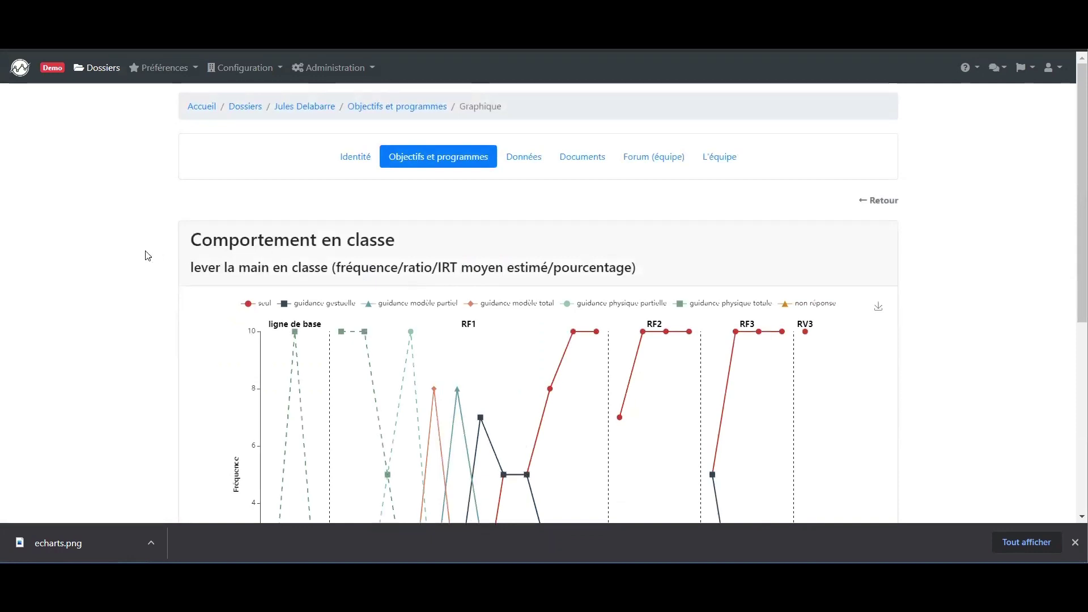
Hide all guidance curves and the "non réponse" curve in the hand-raising graph, keeping only "seul"
scroll(145, 253, "down", 3)
left_click(315, 163)
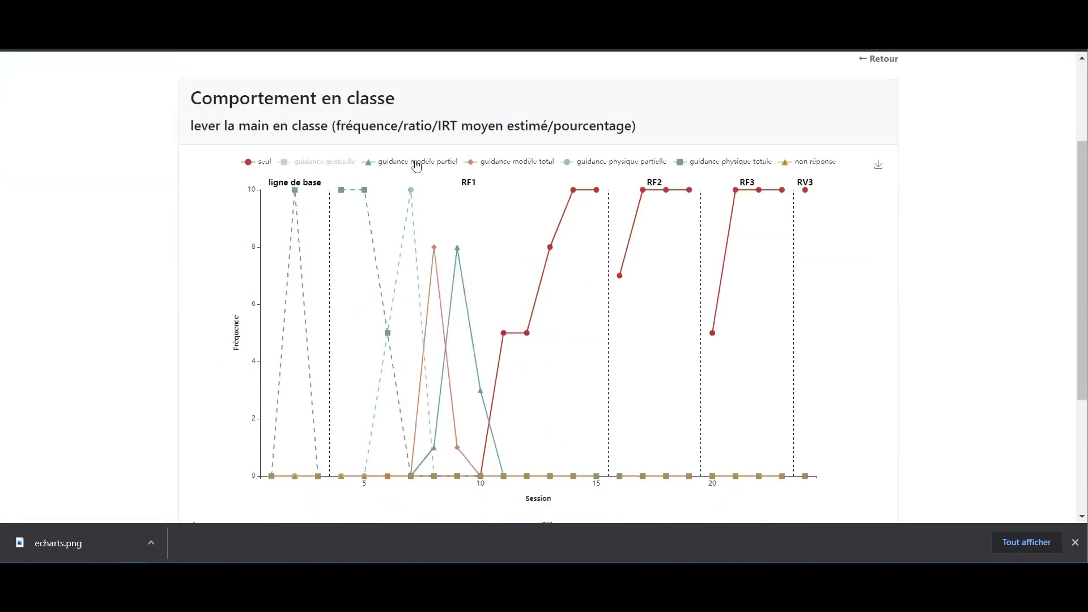
left_click(437, 164)
left_click(512, 163)
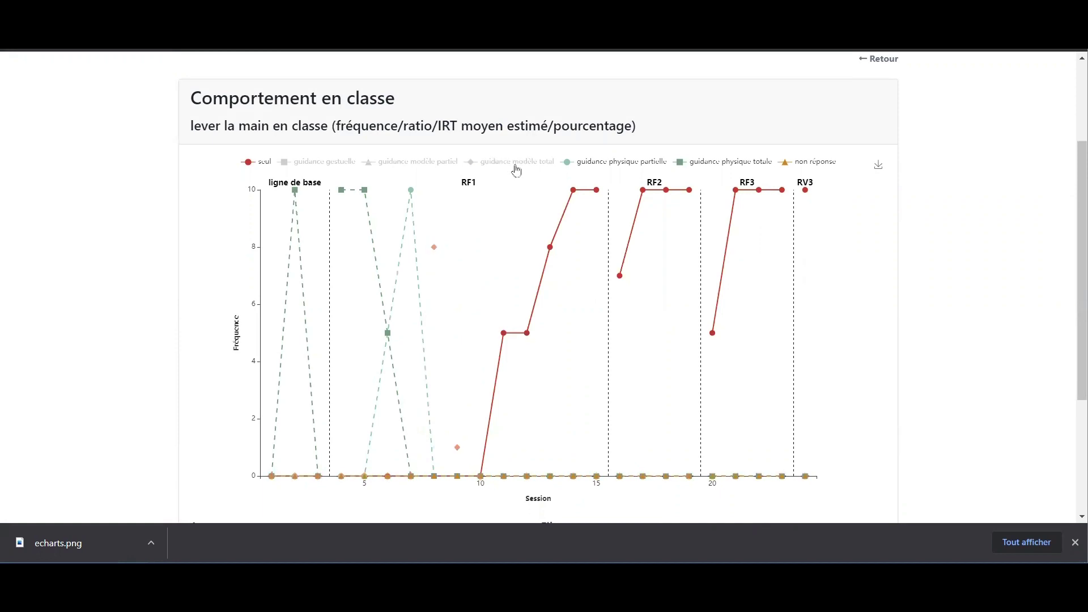
left_click(602, 164)
scroll(681, 181, "up", 1)
left_click(737, 233)
left_click(805, 233)
View the hand-raising graph with the measure type set to "Ratio : par minute", and switch it to "Ratio : par heure"
scroll(108, 301, "down", 2)
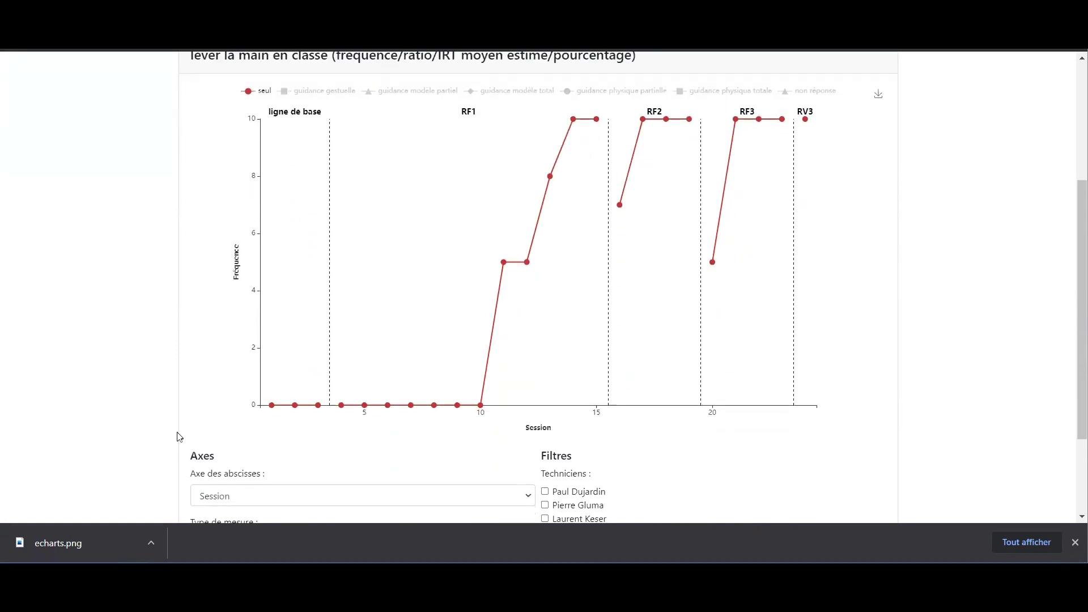
scroll(157, 475, "down", 1)
left_click(253, 414)
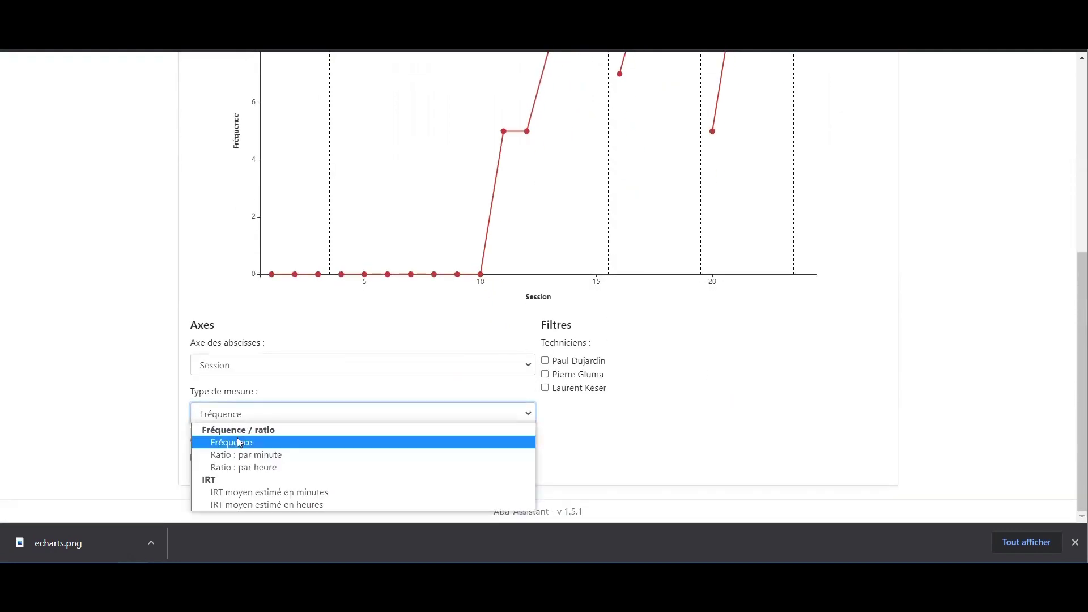
left_click(250, 452)
scroll(247, 488, "up", 1)
left_click(247, 488)
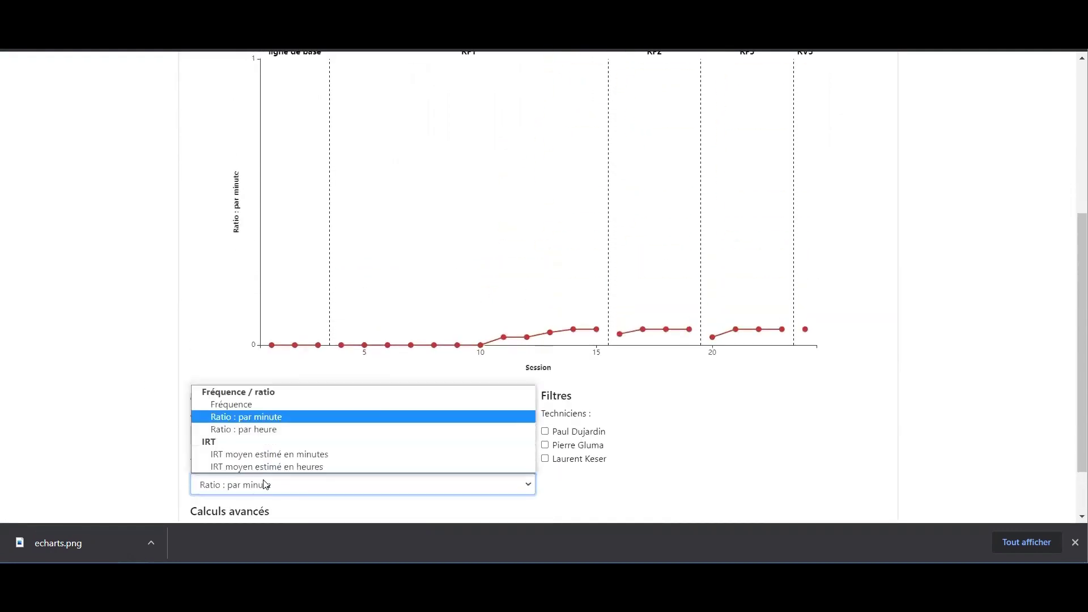
left_click(255, 434)
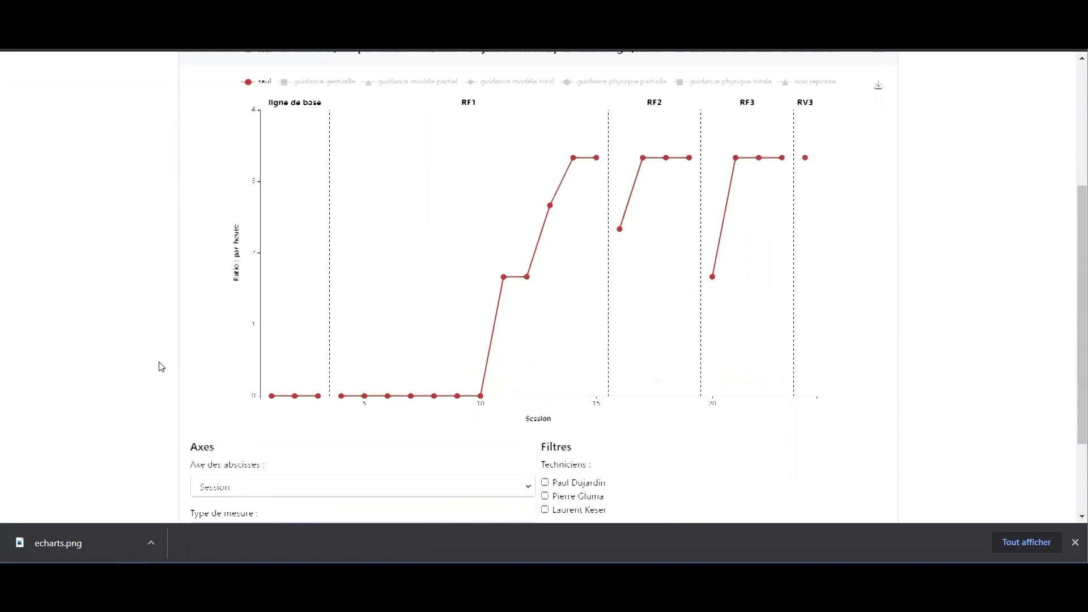
scroll(162, 367, "down", 1)
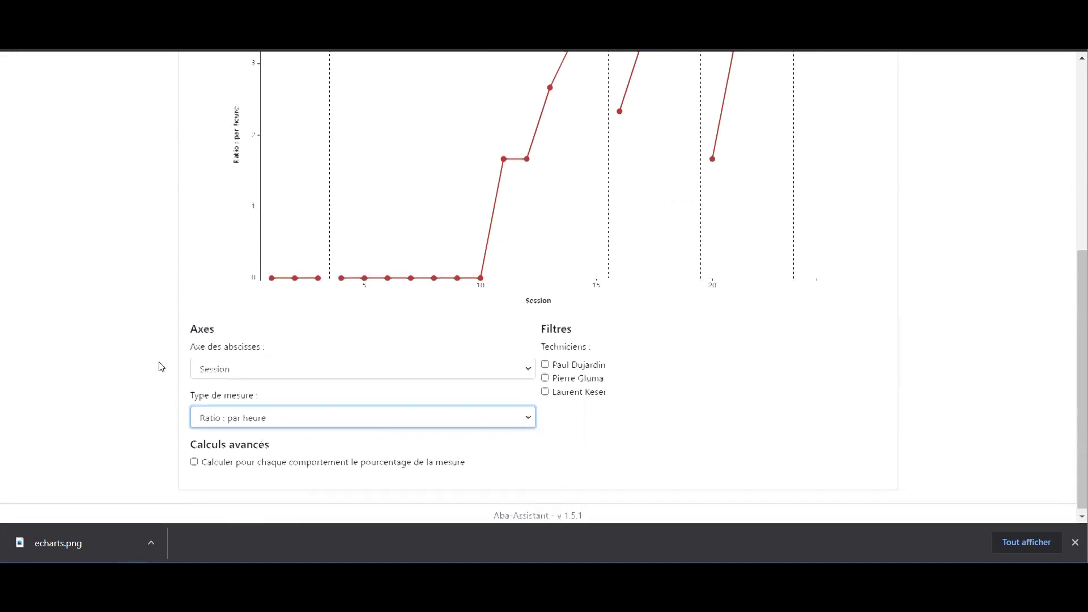
scroll(163, 363, "up", 7)
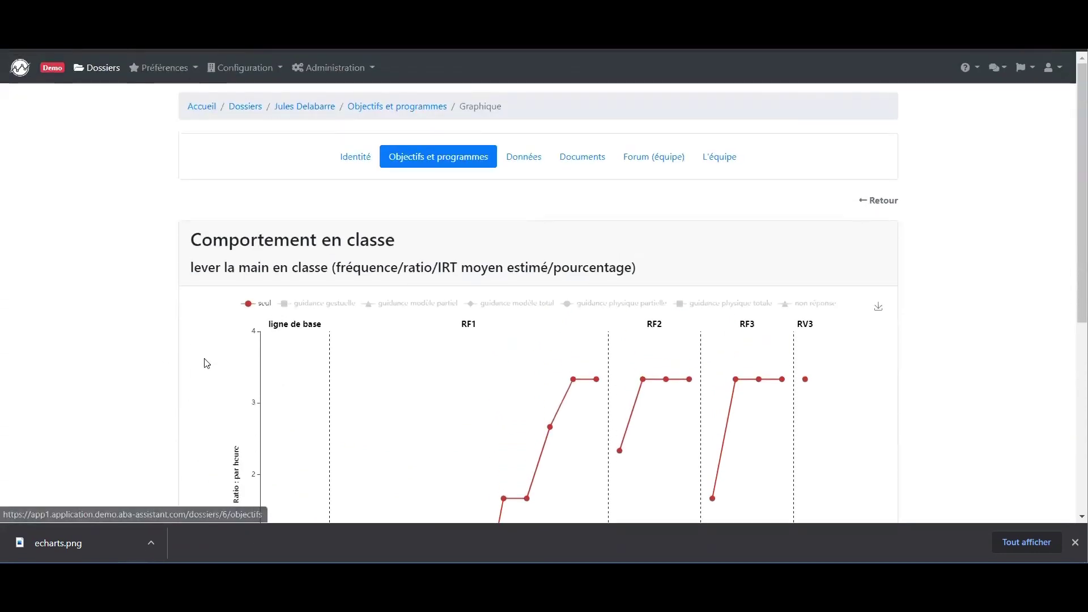
Set the hand-raising graph's measure type to "IRT moyen estimé en minutes", and switch it to "IRT moyen estimé en heures"
scroll(264, 488, "down", 6)
scroll(264, 488, "up", 1)
left_click(264, 488)
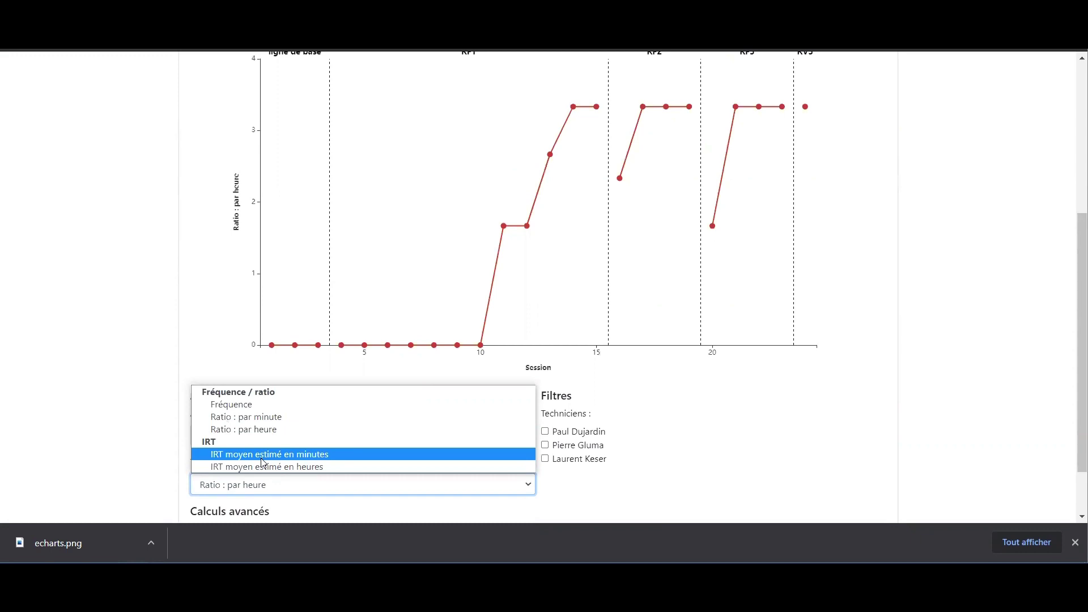
left_click(261, 457)
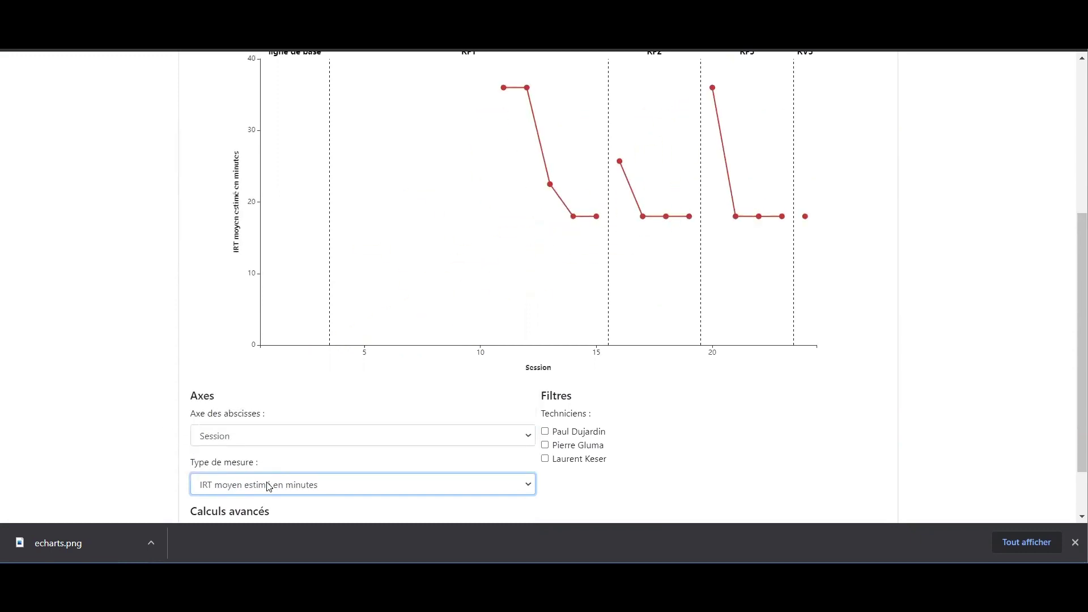
left_click(266, 485)
left_click(270, 467)
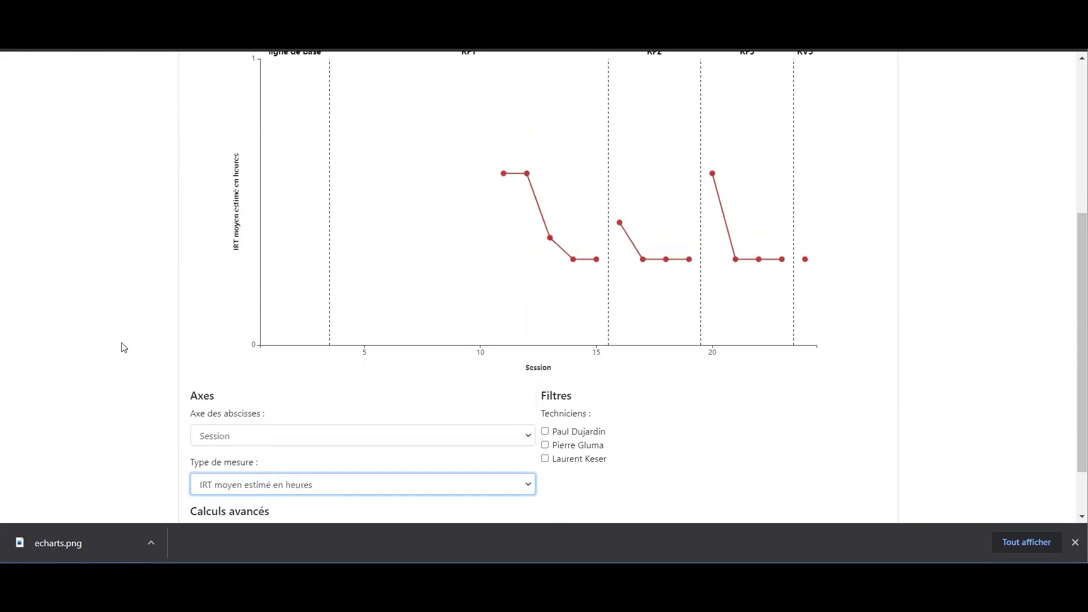
scroll(124, 347, "up", 3)
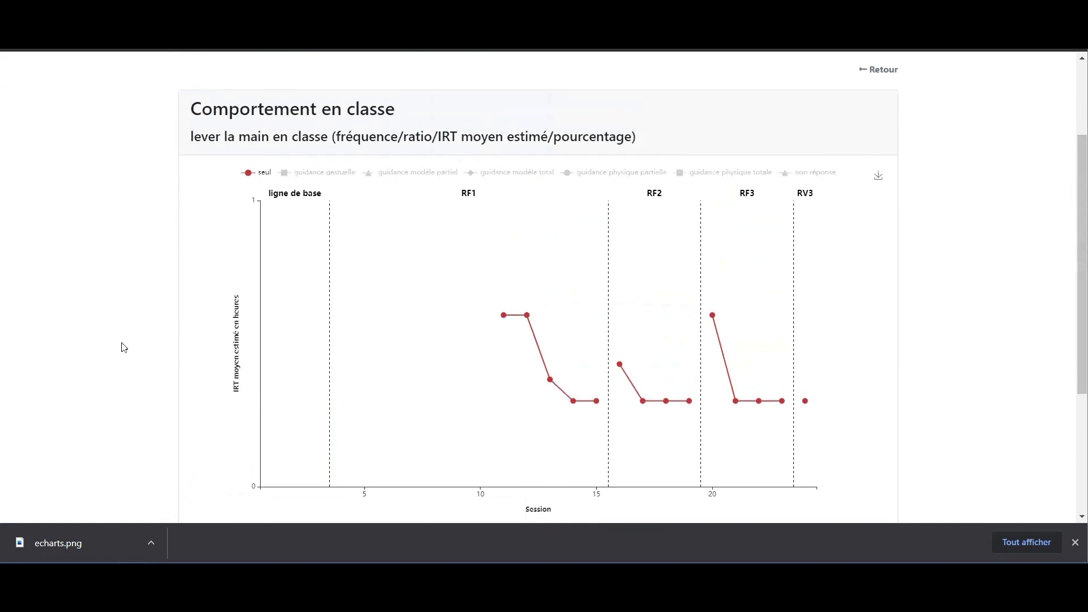
Go back to the objectives and open the graph of "Cri (PIR/façonnement)" under Comportements défis
left_click(867, 75)
scroll(147, 288, "down", 3)
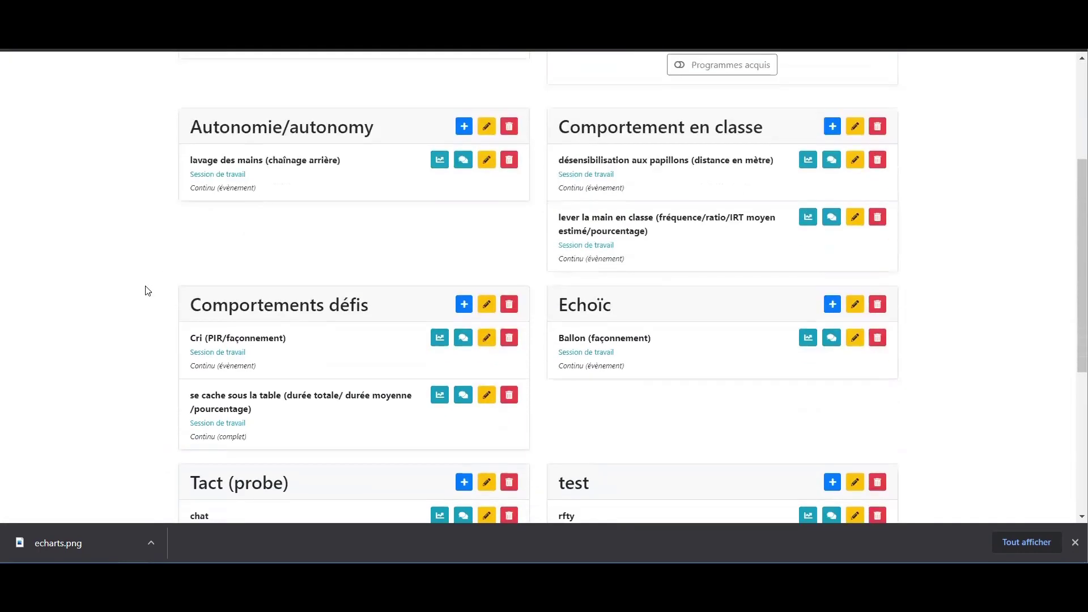
scroll(130, 295, "down", 1)
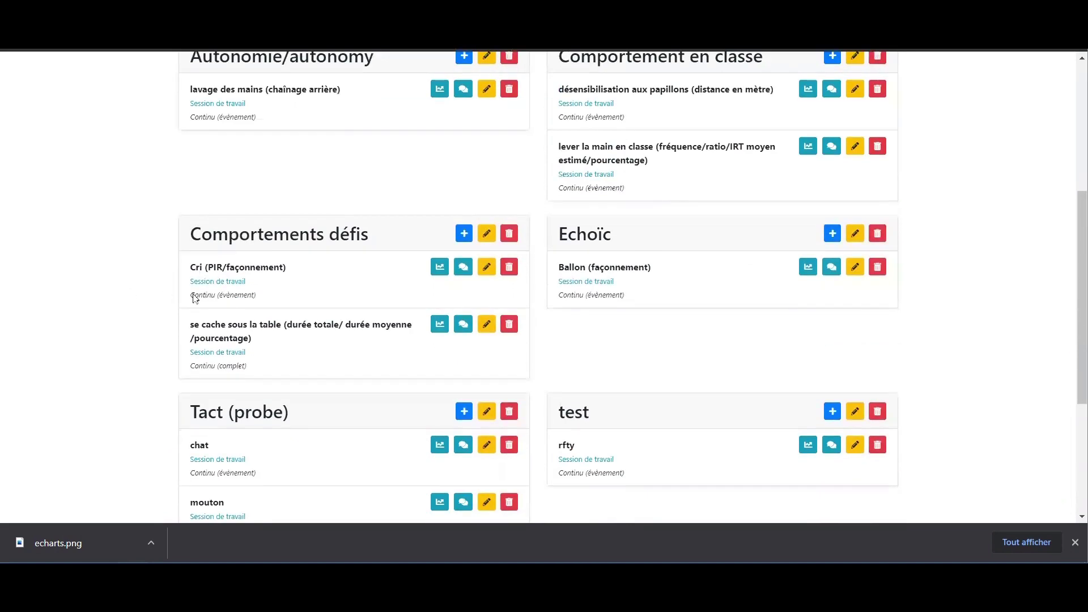
left_click(440, 272)
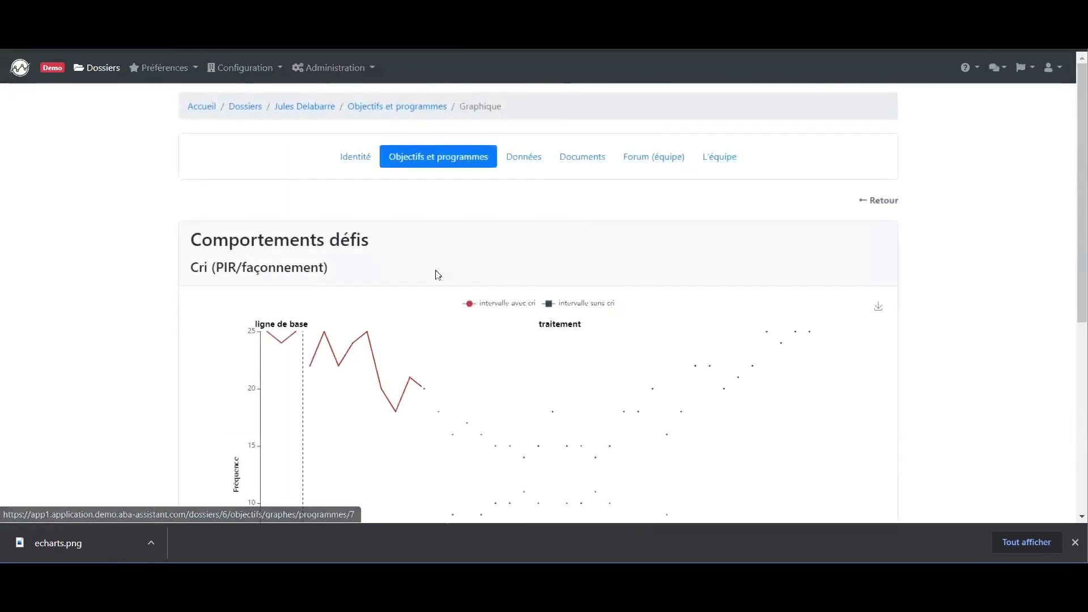
Hide the "intervalle sans cri" curve in the Cri graph and turn on the percentage calculation for each behaviour
left_click(581, 304)
scroll(194, 335, "down", 4)
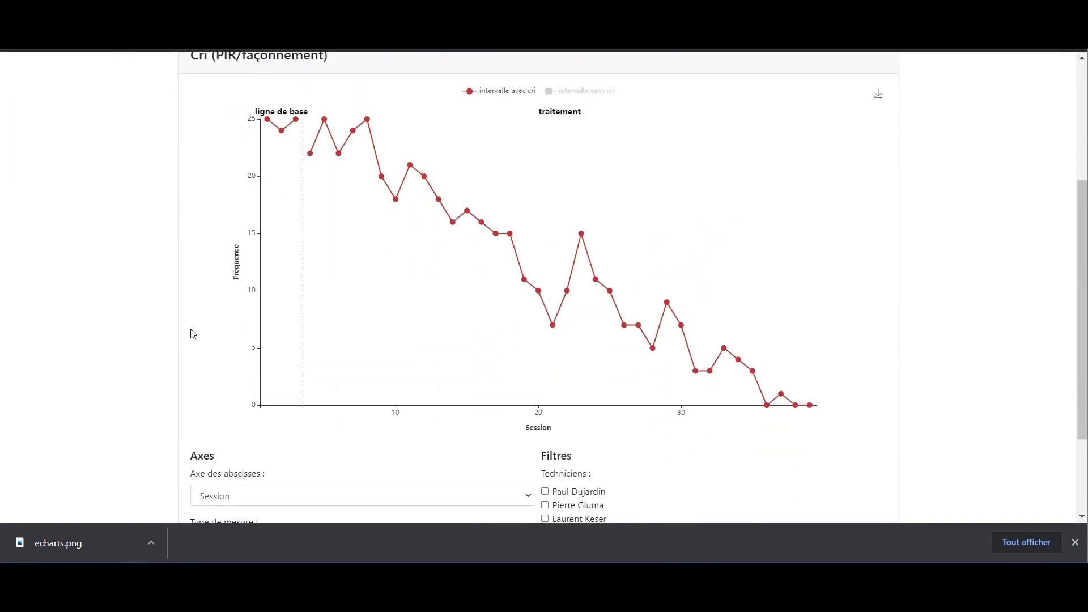
scroll(193, 334, "down", 3)
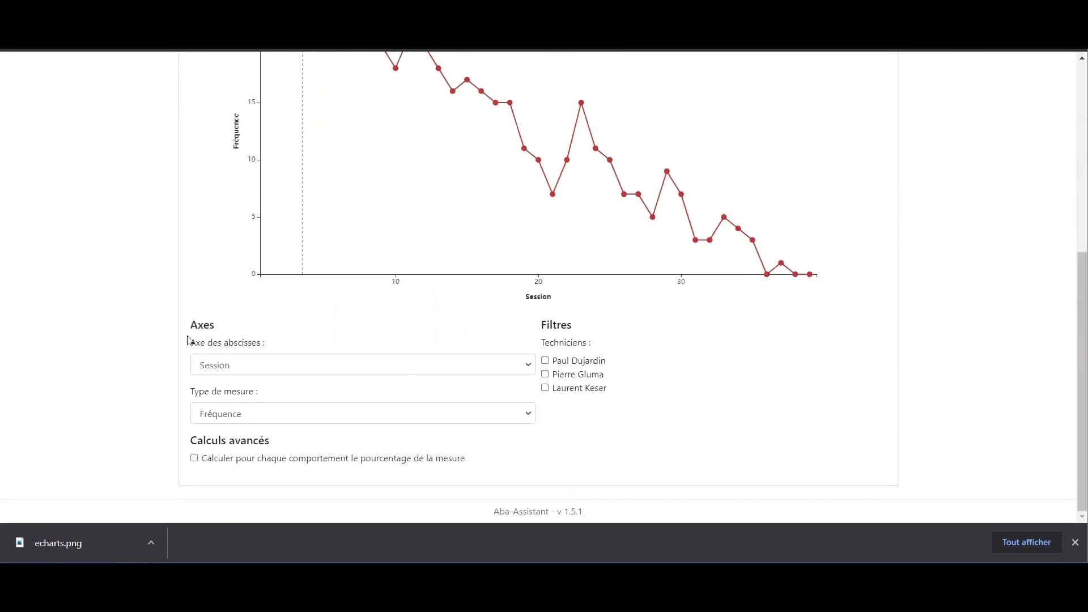
left_click(195, 459)
scroll(105, 418, "up", 1)
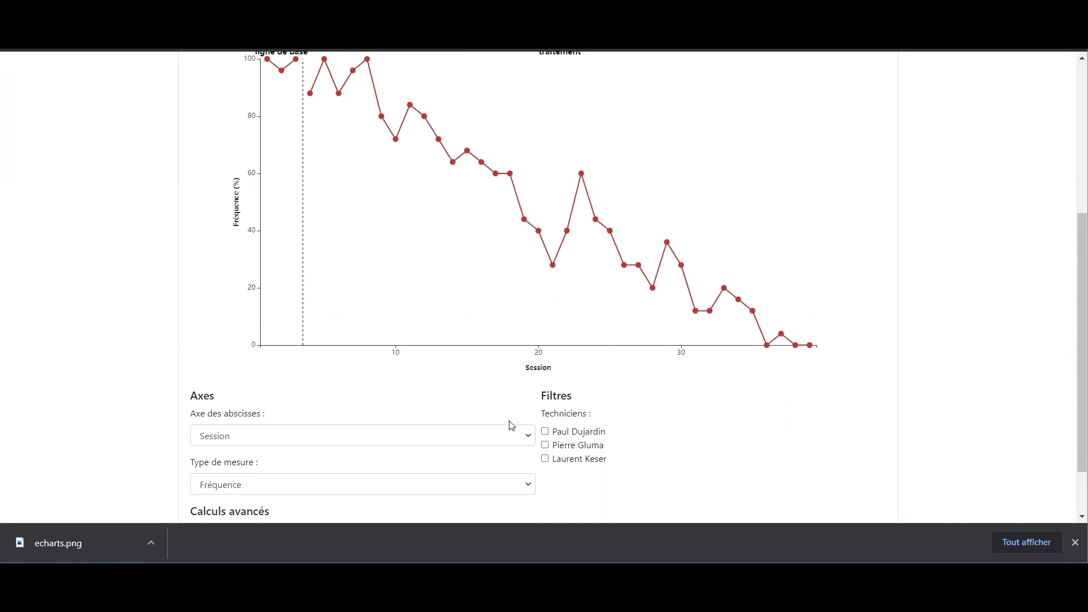
Check the horizontal axis options of the Cri graph, and return to the list of objectives and programmes
left_click(472, 435)
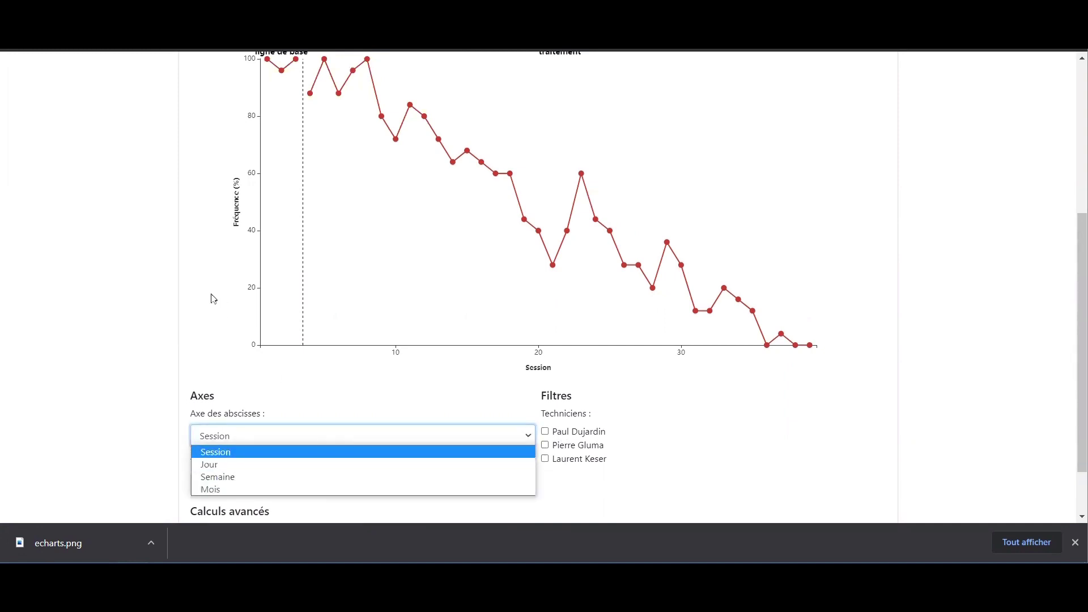
scroll(100, 292, "up", 1)
scroll(101, 292, "up", 3)
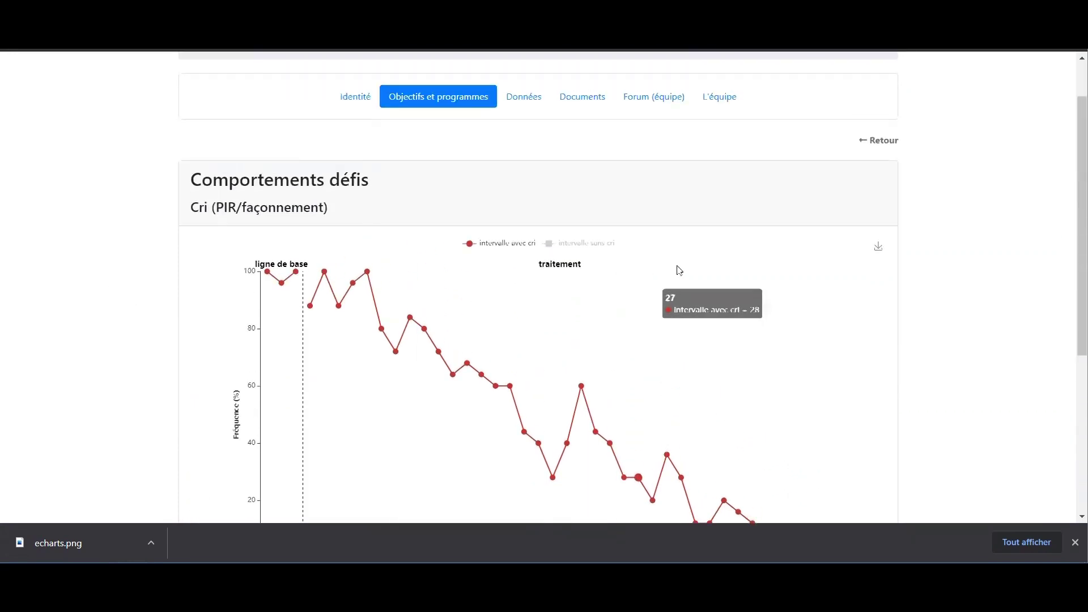
left_click(881, 141)
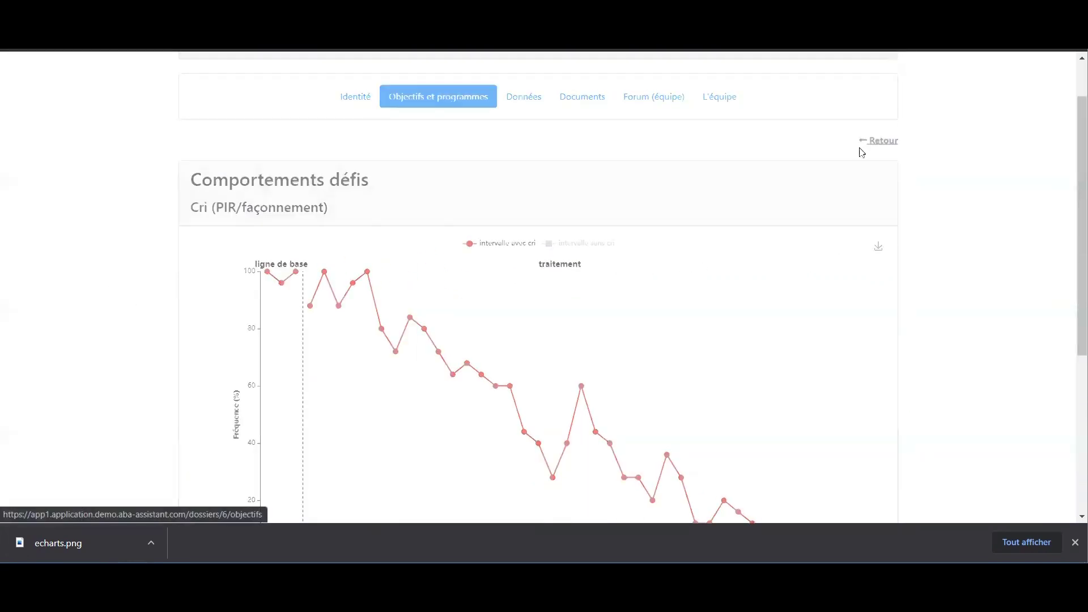
scroll(125, 329, "down", 4)
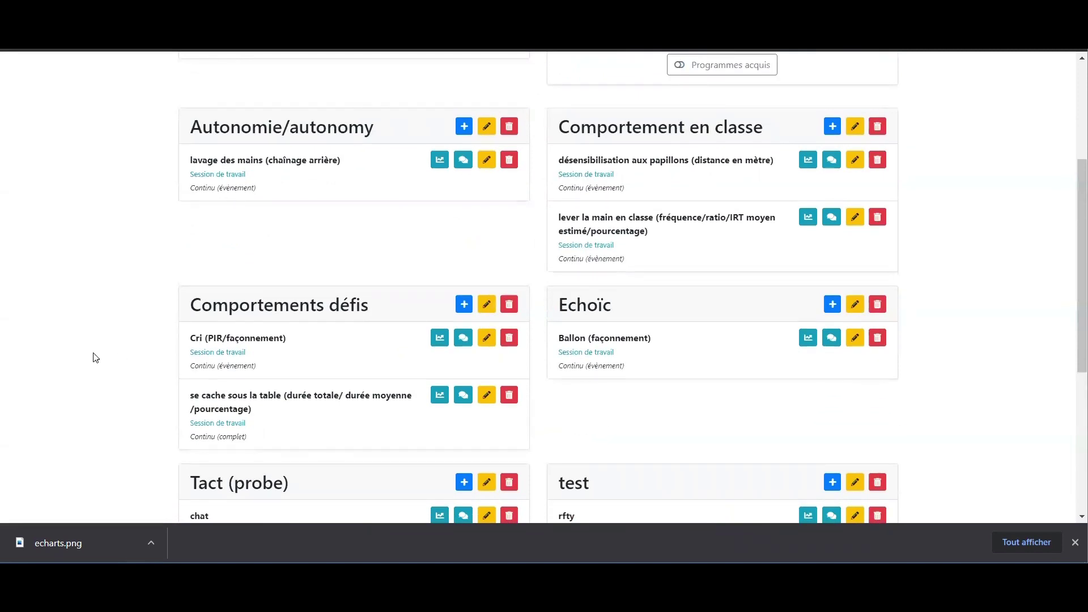
Open the graph of "se cache sous la table" under Comportements défis and set its horizontal axis to Jour
left_click(440, 395)
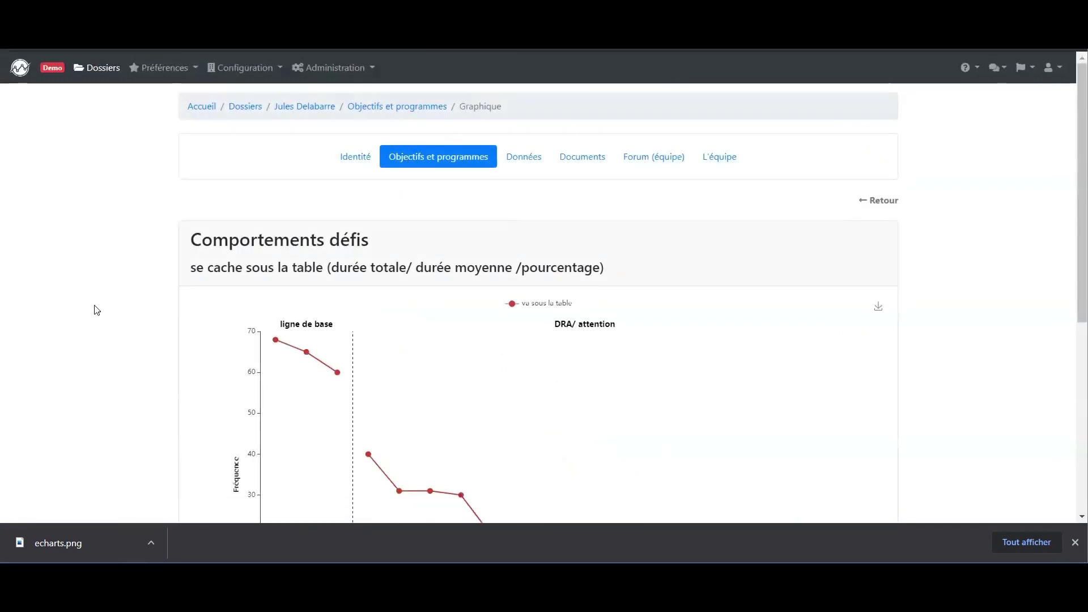
scroll(97, 310, "down", 4)
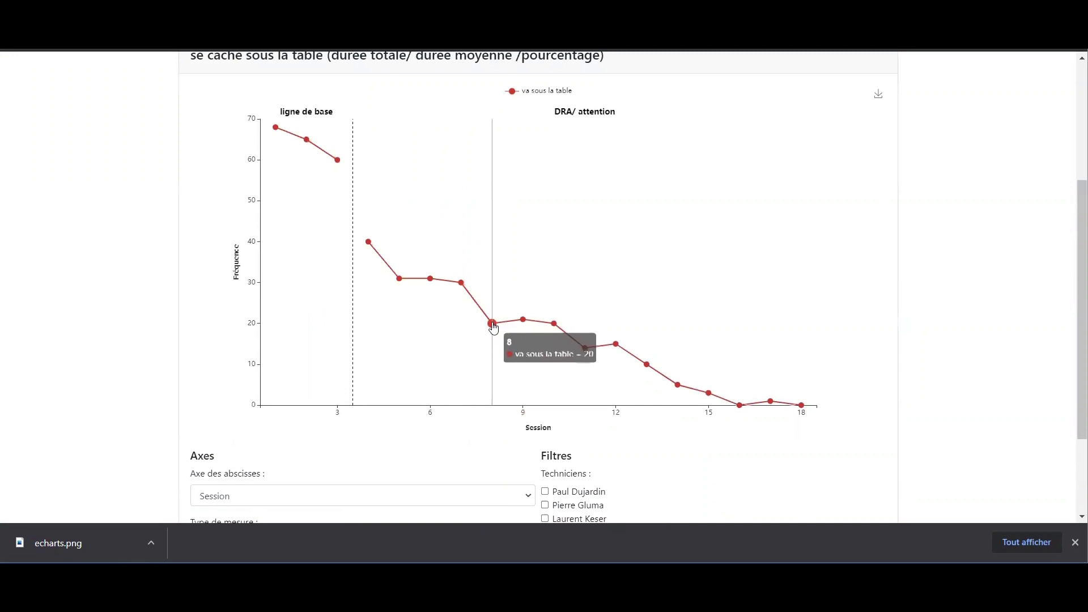
left_click(272, 493)
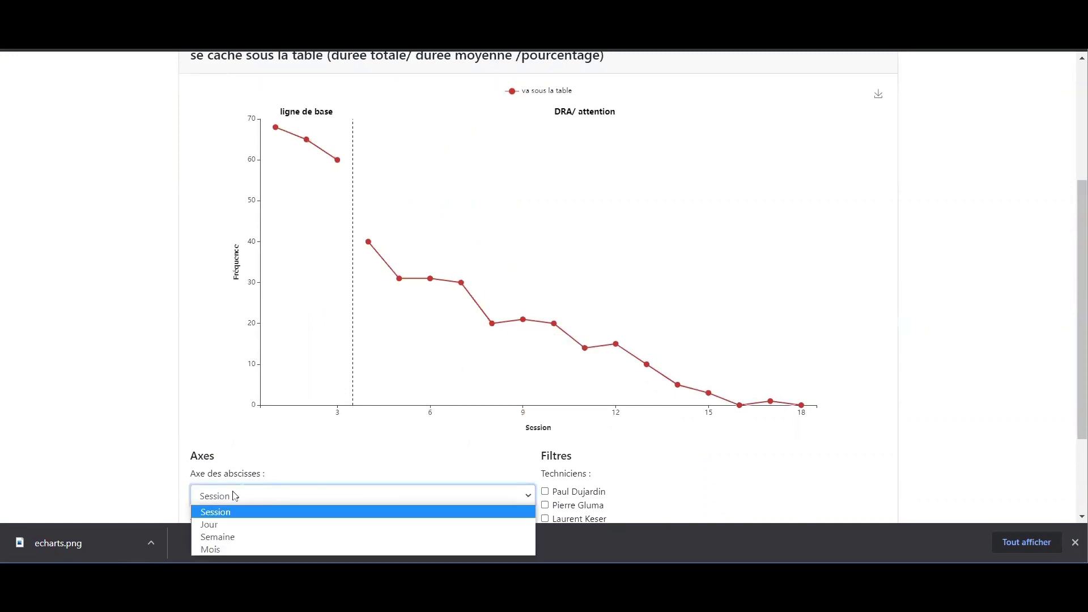
left_click(223, 525)
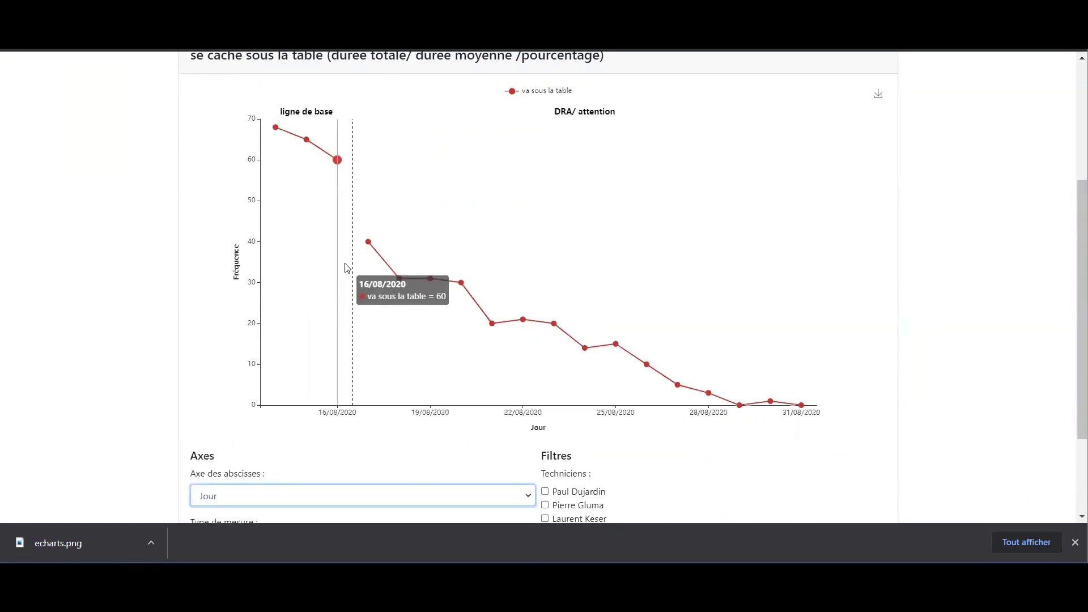
scroll(97, 291, "down", 2)
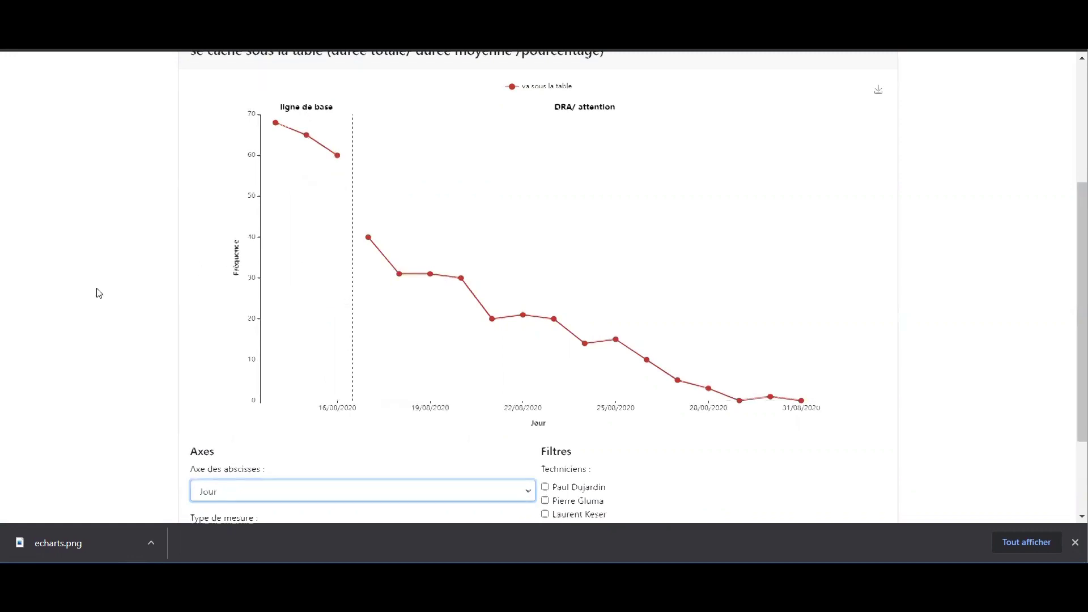
left_click(258, 369)
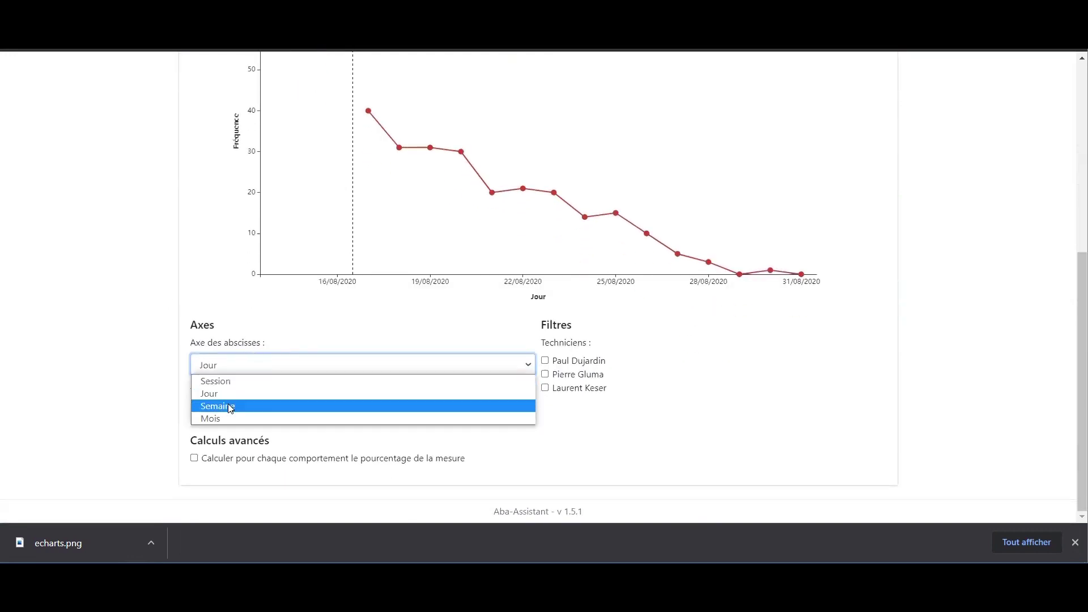
left_click(172, 431)
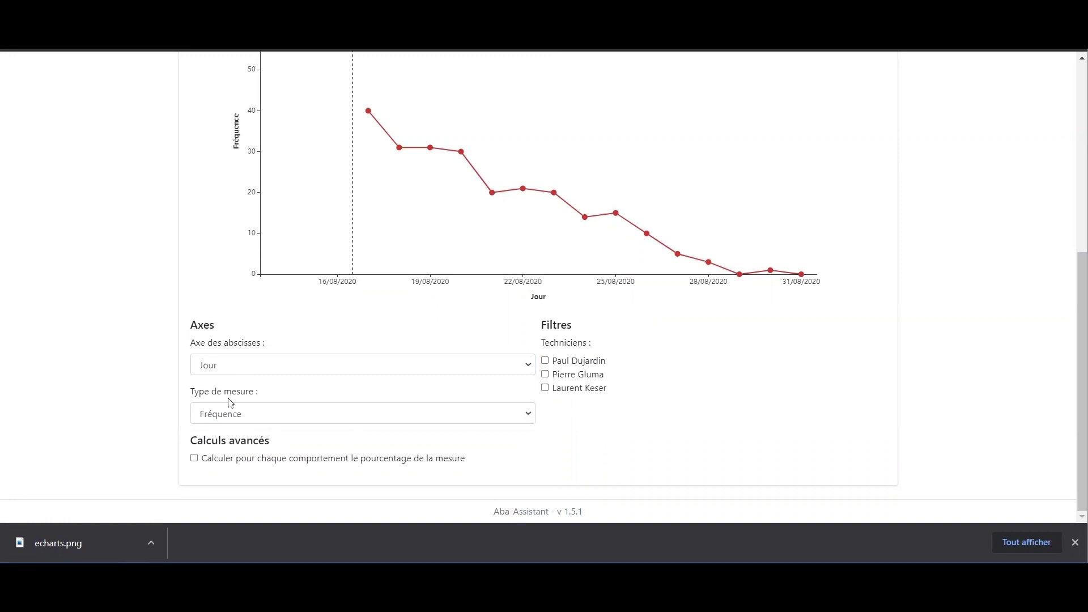
Set the graph's measure type to "Ratio : par heure", and switch it to "IRT moyen estimé en heures"
left_click(233, 415)
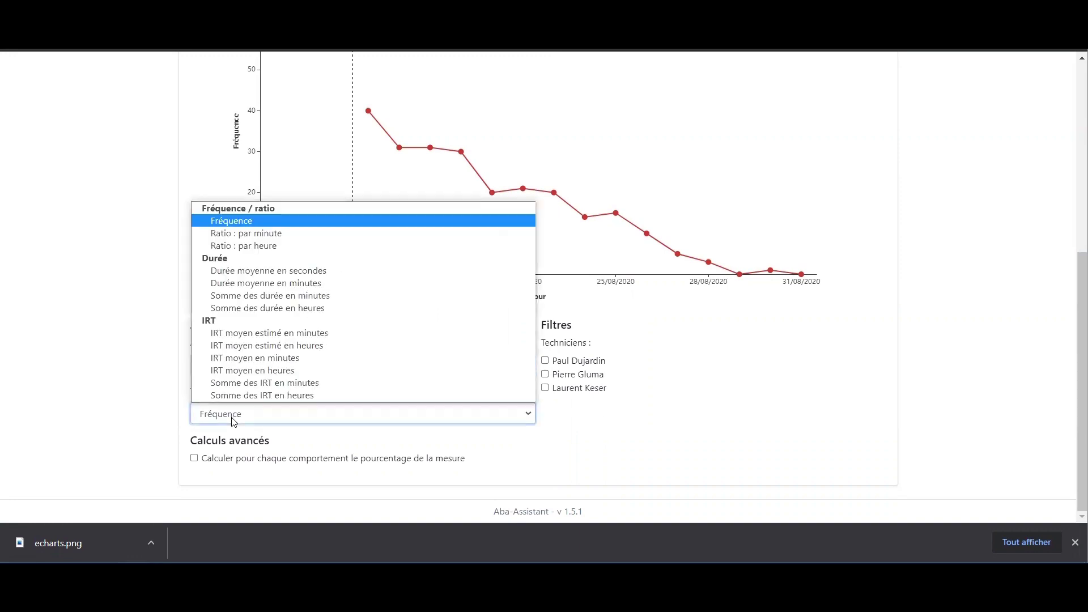
left_click(257, 249)
scroll(328, 215, "up", 3)
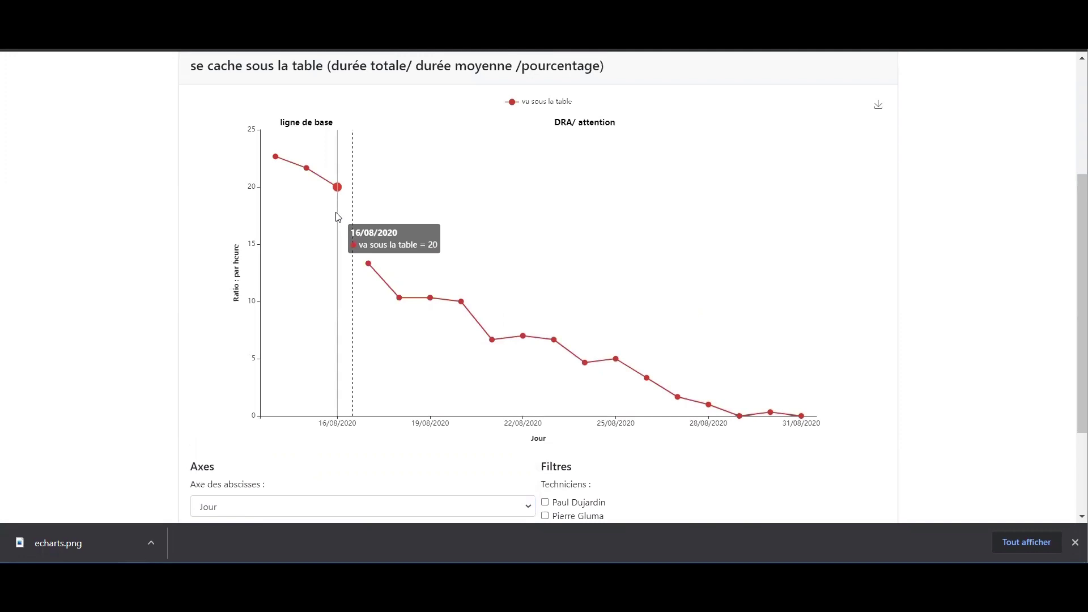
scroll(85, 283, "down", 3)
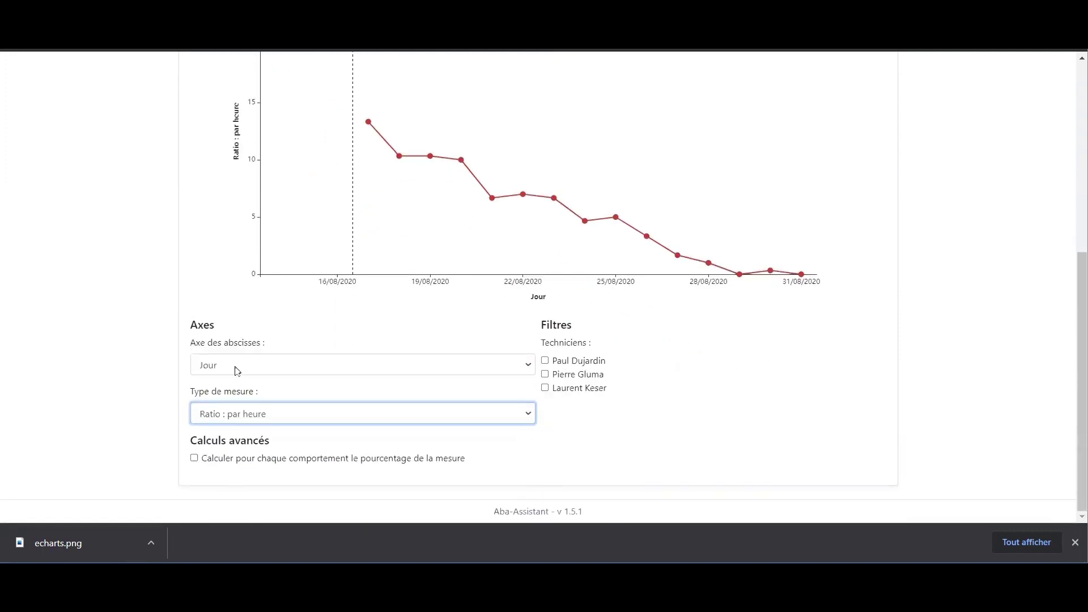
left_click(274, 412)
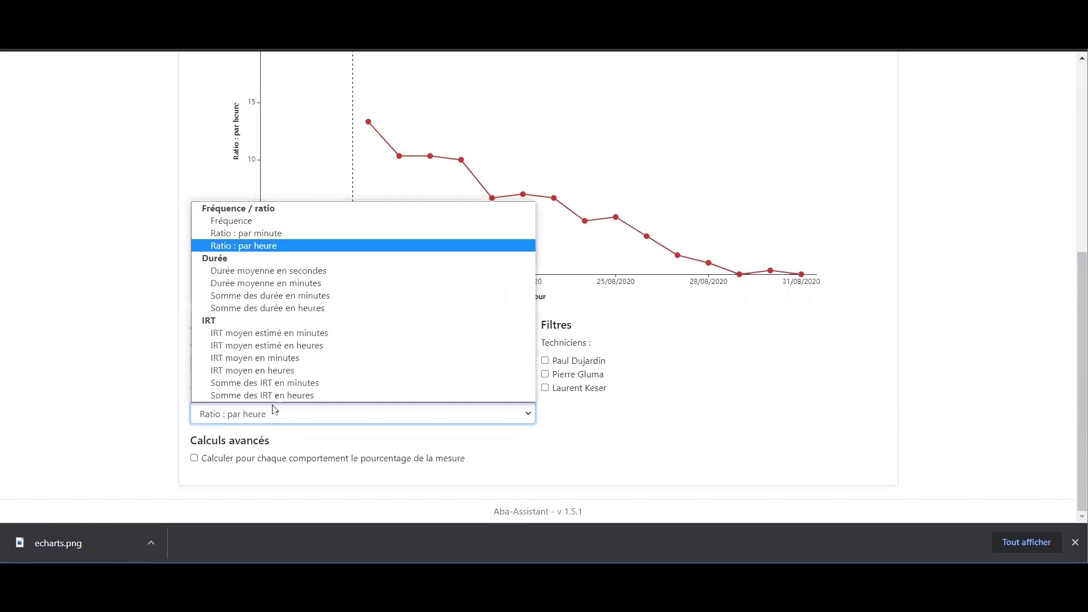
left_click(311, 347)
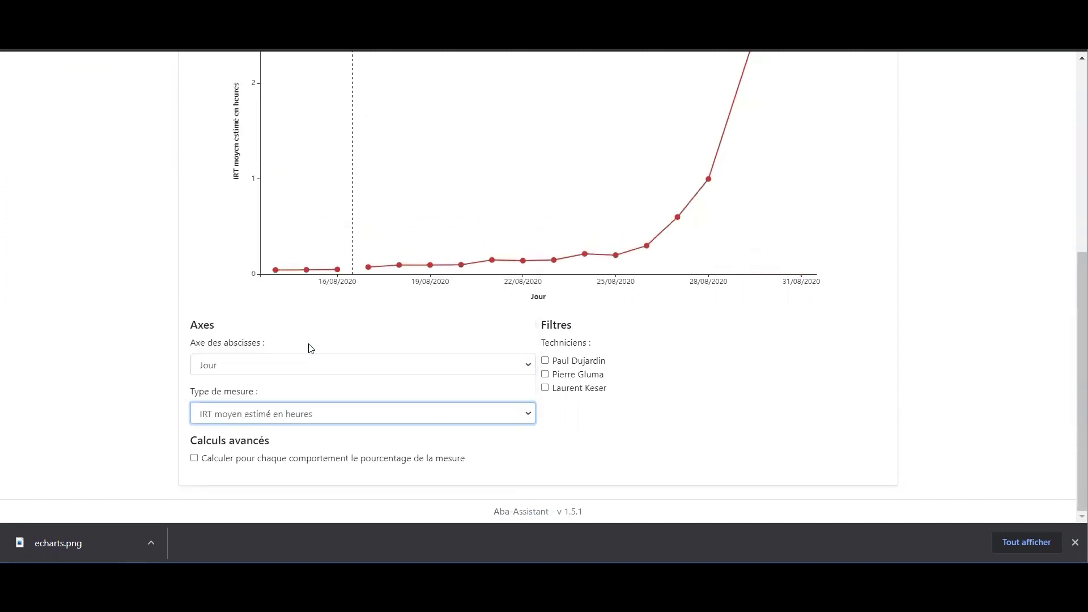
mouse_move(339, 274)
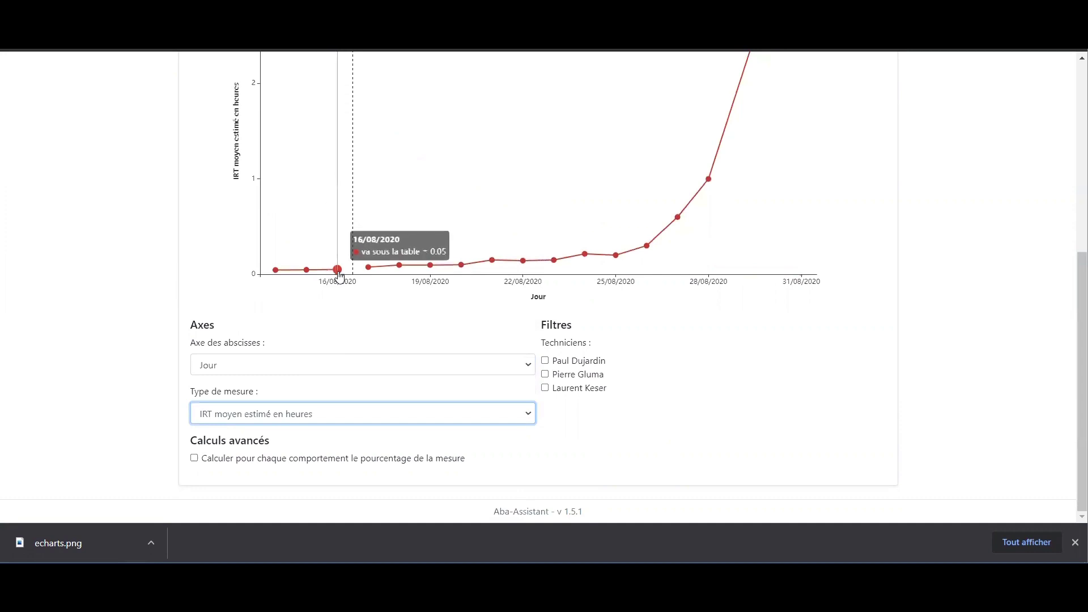
mouse_move(723, 212)
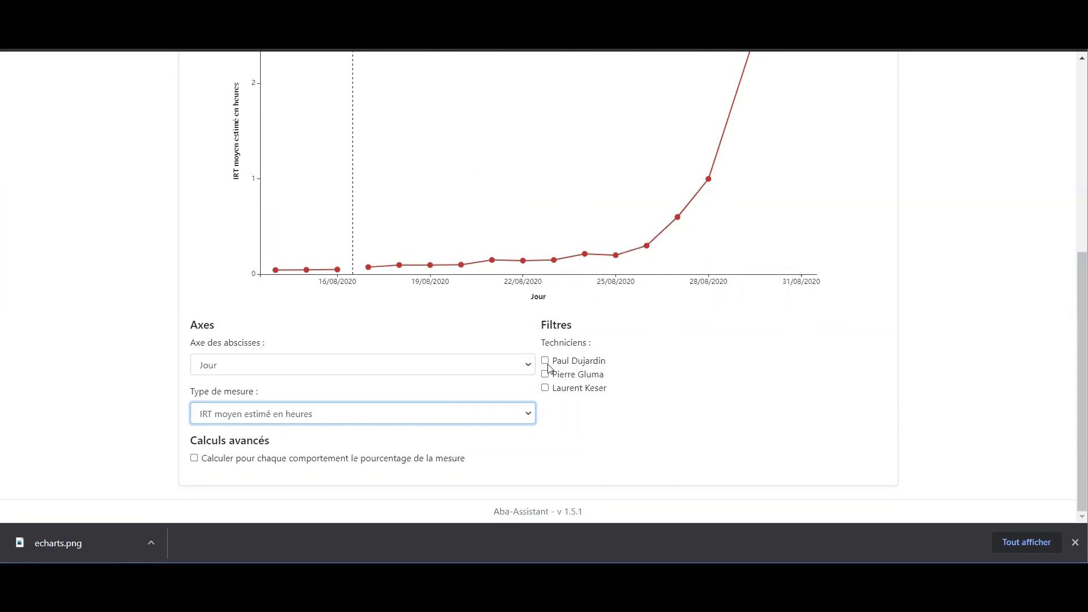
Change the measure type of the "se cache sous la table" graph to "Durée moyenne en secondes" and inspect the baseline points
left_click(439, 418)
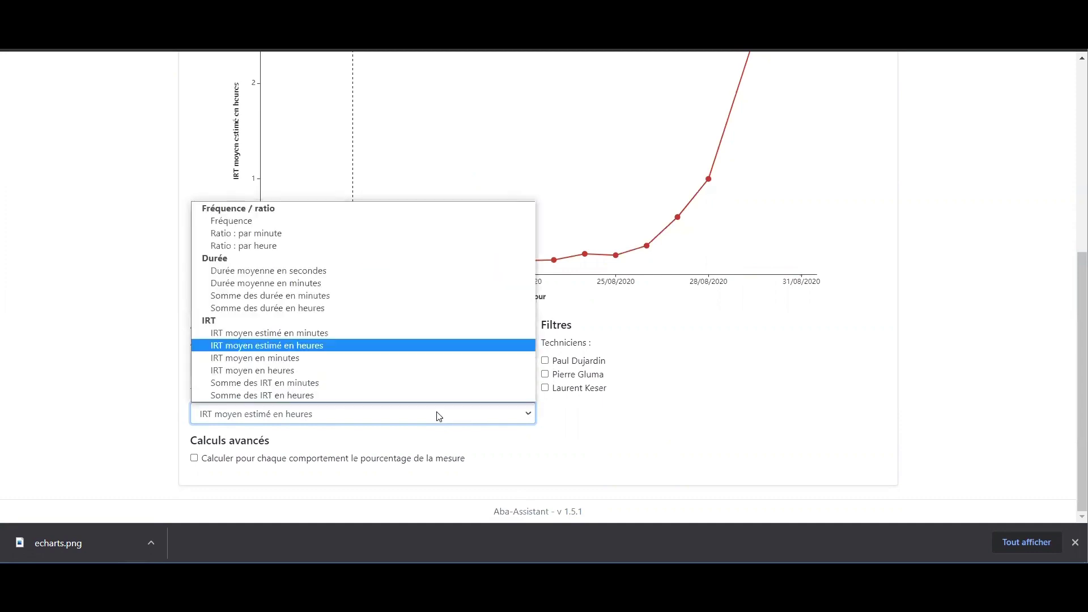
left_click(311, 277)
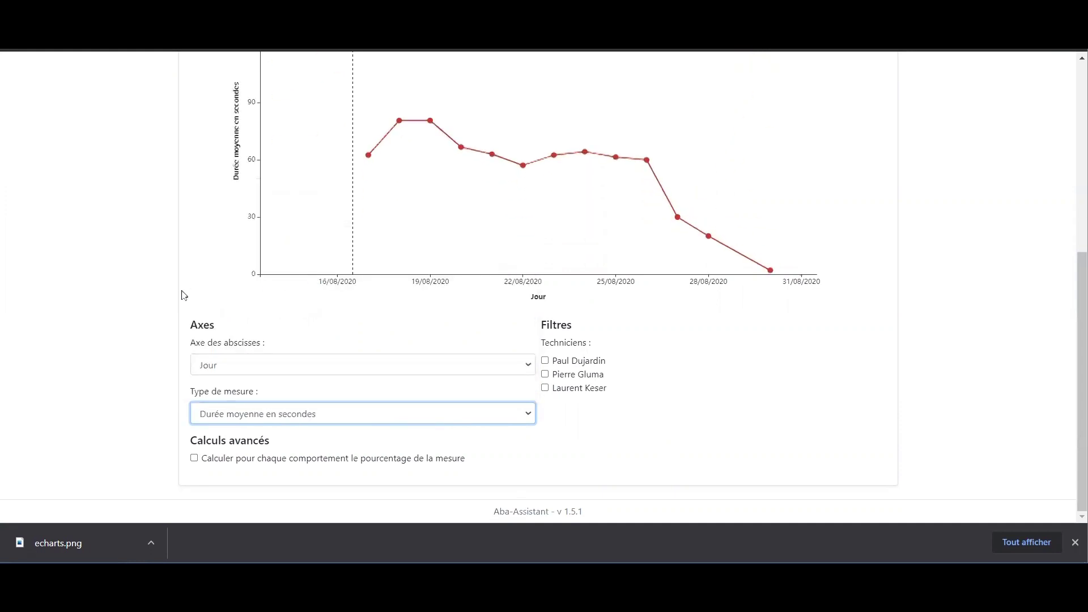
scroll(179, 292, "up", 3)
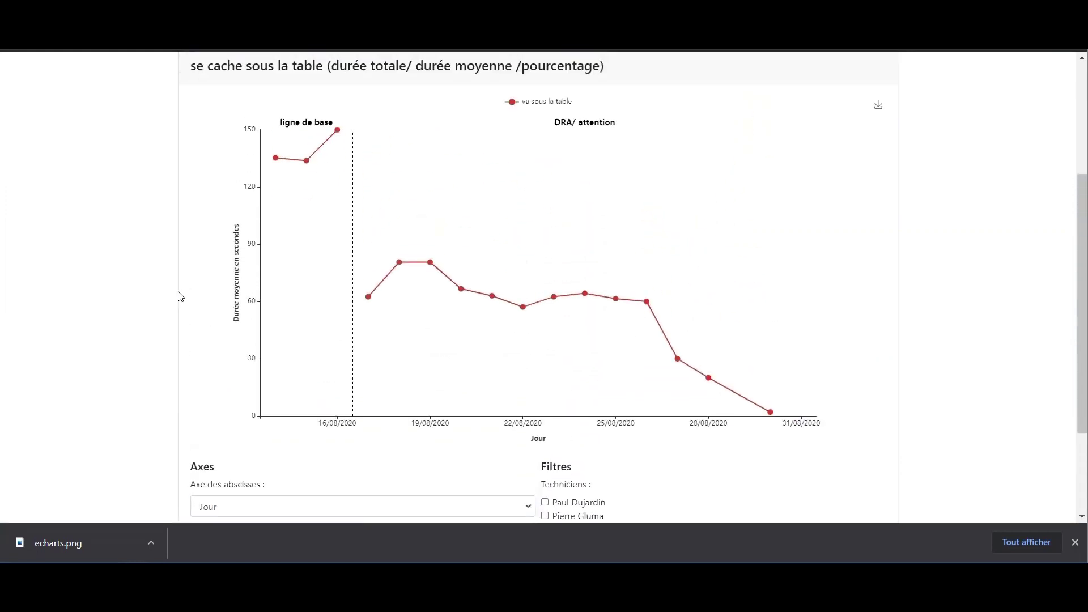
mouse_move(328, 372)
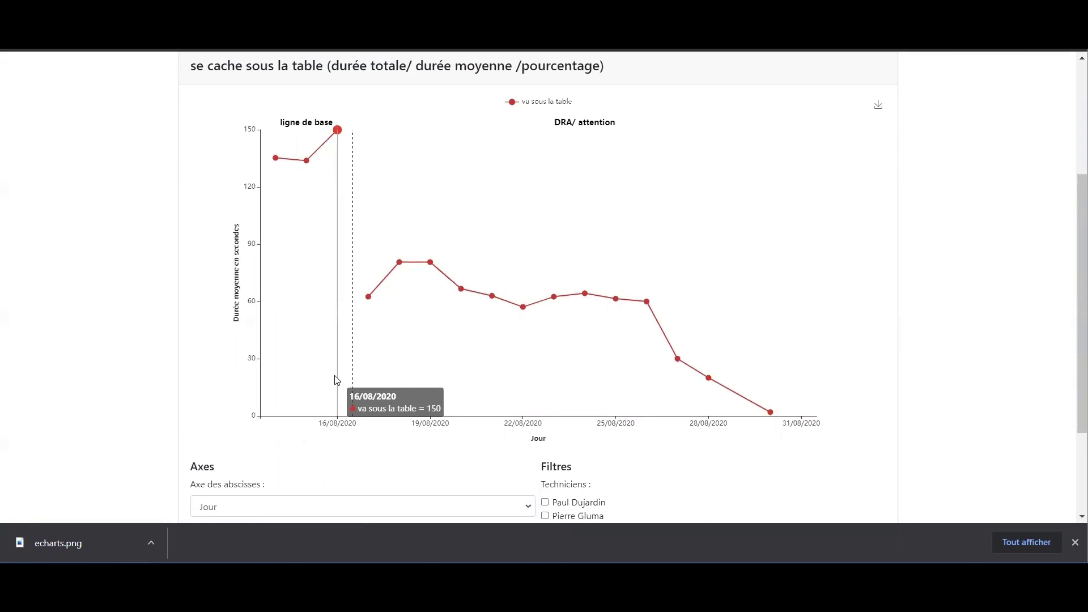
scroll(104, 357, "down", 3)
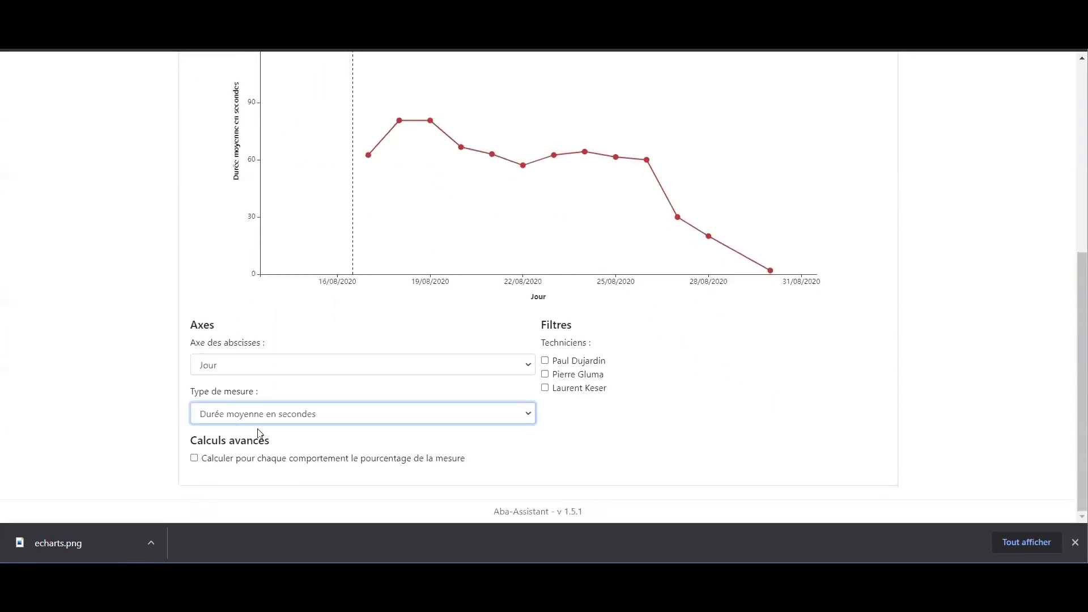
Show the measure as "Durée moyenne en minutes", "Somme des durée en minutes" and finally "Somme des durée en heures"
left_click(282, 422)
left_click(327, 283)
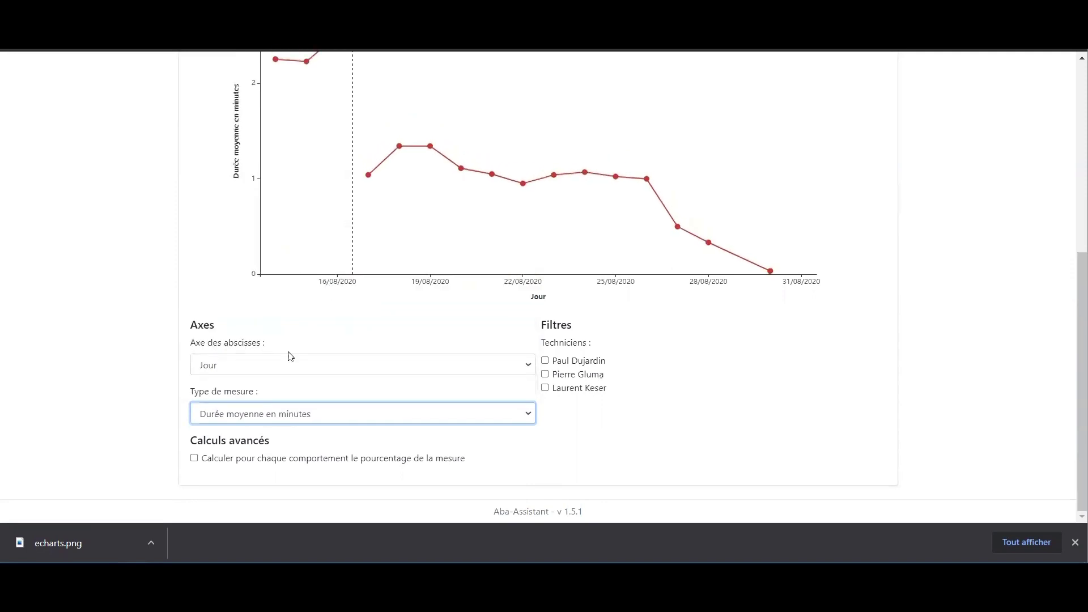
left_click(281, 422)
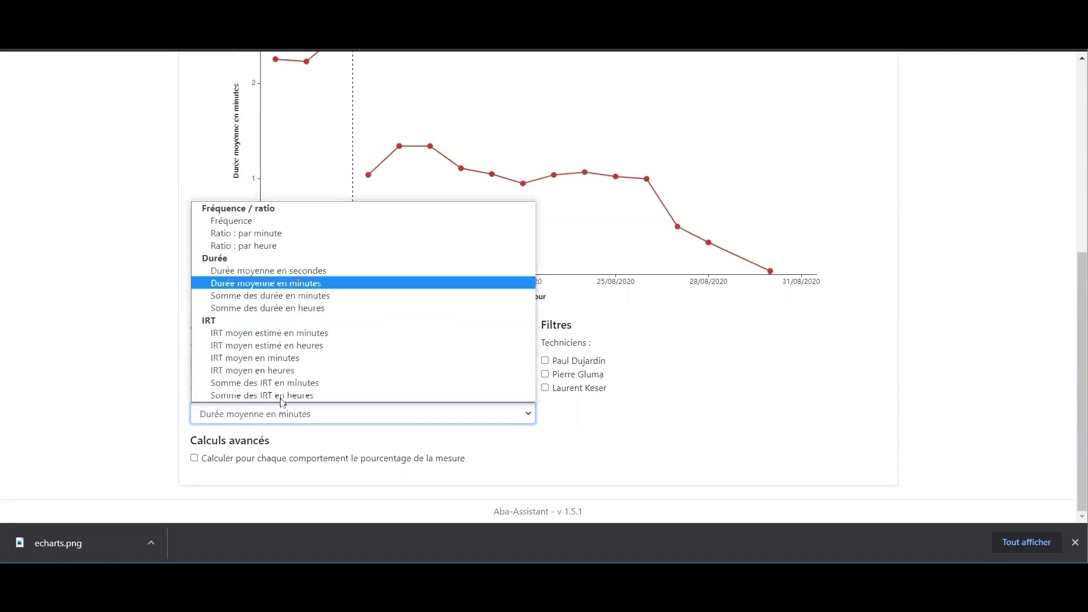
left_click(326, 296)
left_click(307, 417)
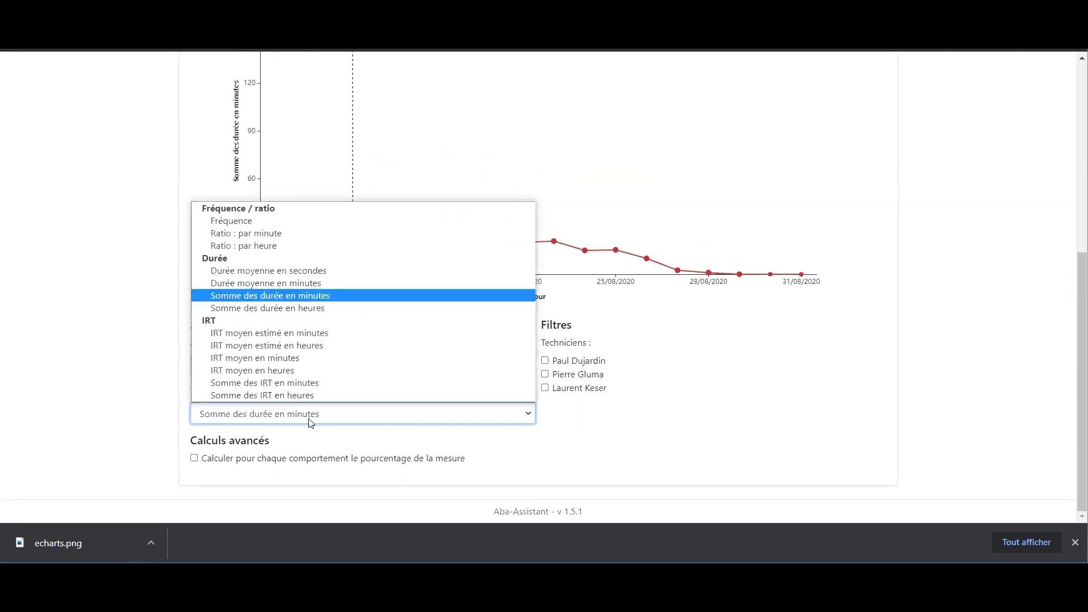
left_click(323, 309)
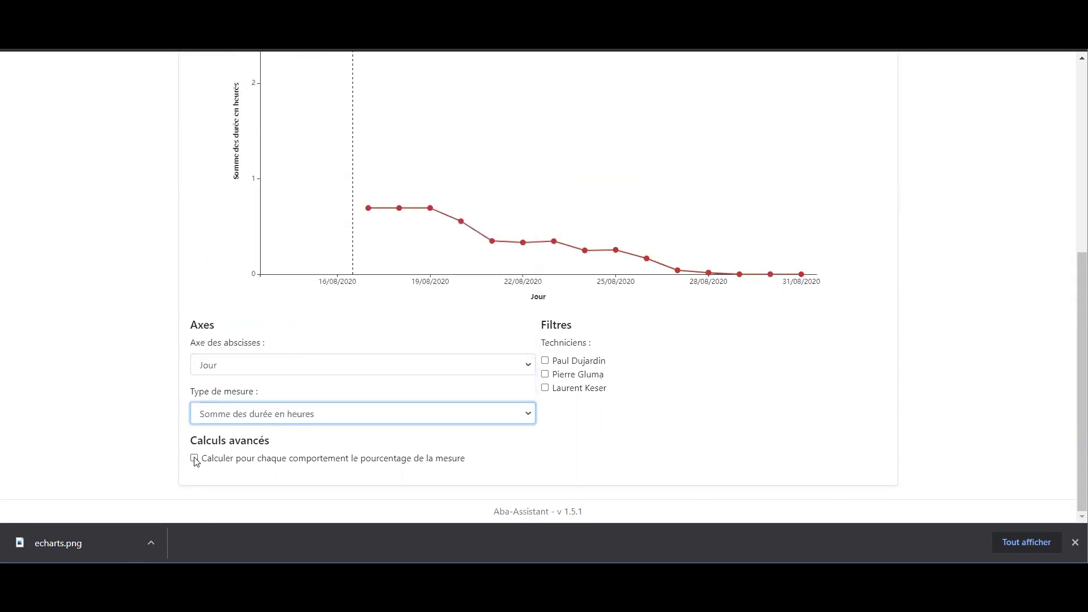
Turn on the percentage calculation of the measure for each behaviour in the "se cache sous la table" graph
left_click(195, 459)
scroll(252, 297, "up", 3)
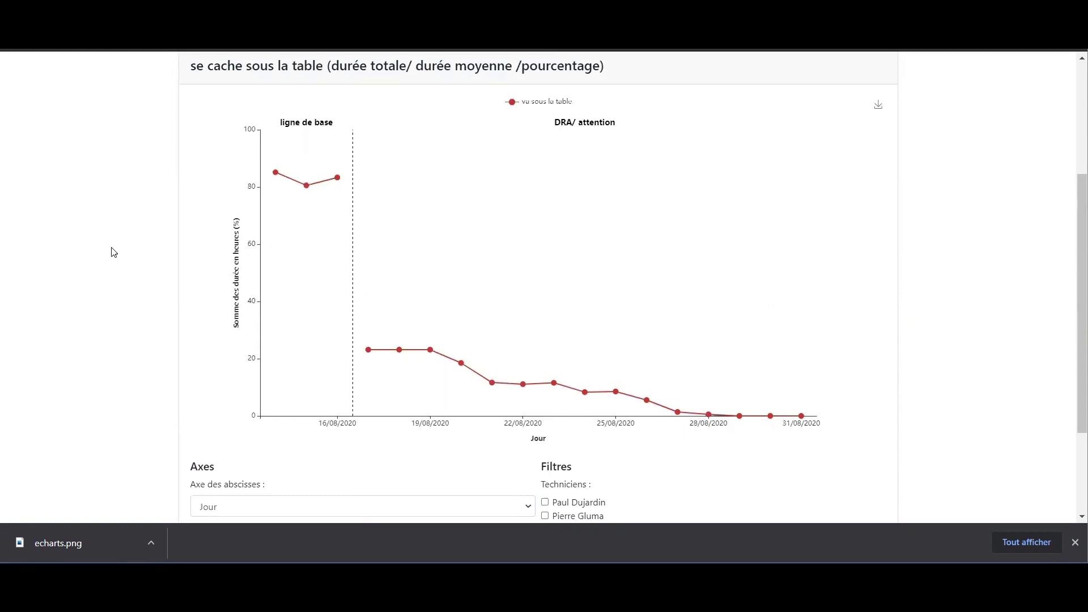
scroll(110, 248, "up", 2)
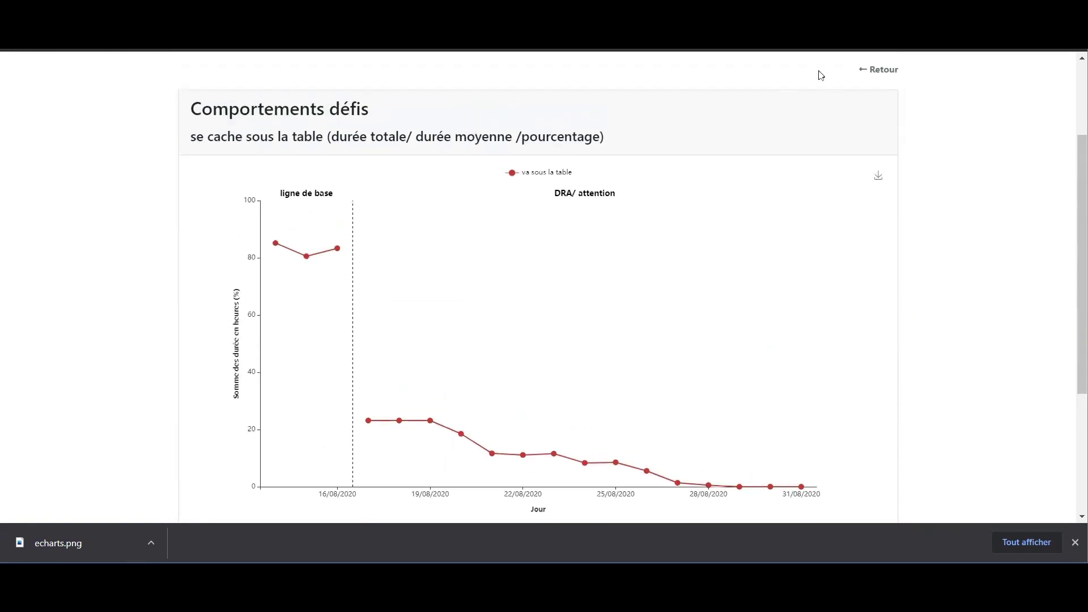
Go back to the objectives and open the graph of "lever la main en classe" under Comportement en classe
left_click(876, 70)
scroll(66, 304, "down", 4)
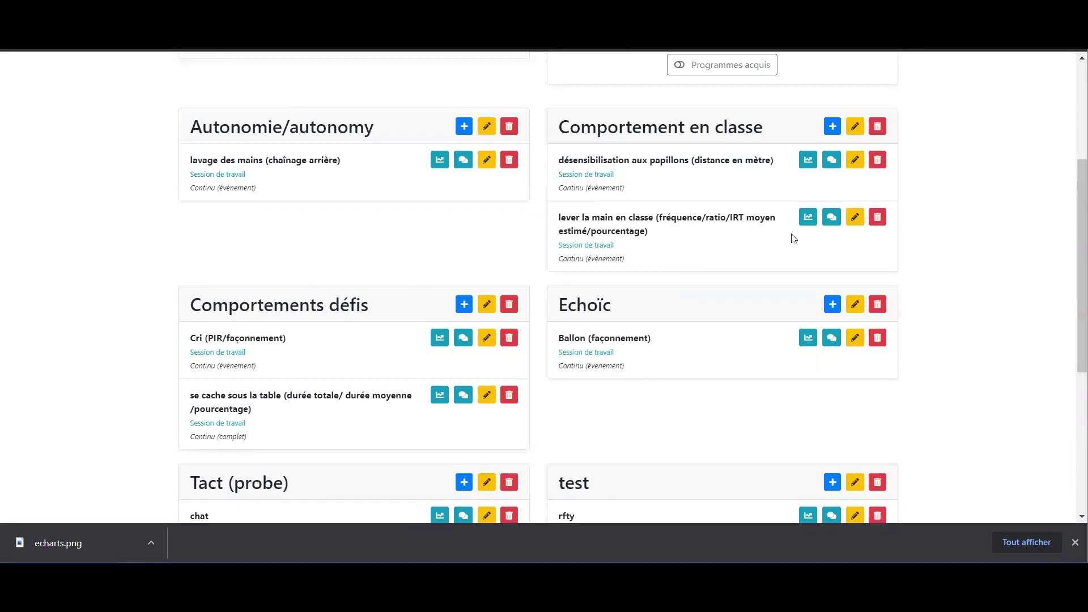
left_click(807, 228)
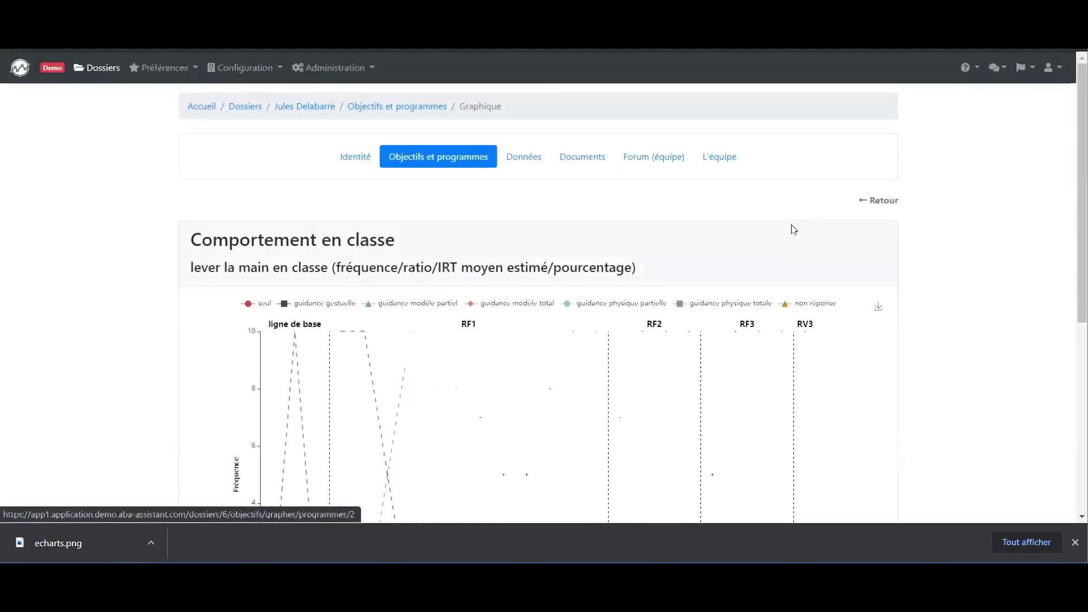
scroll(104, 271, "down", 3)
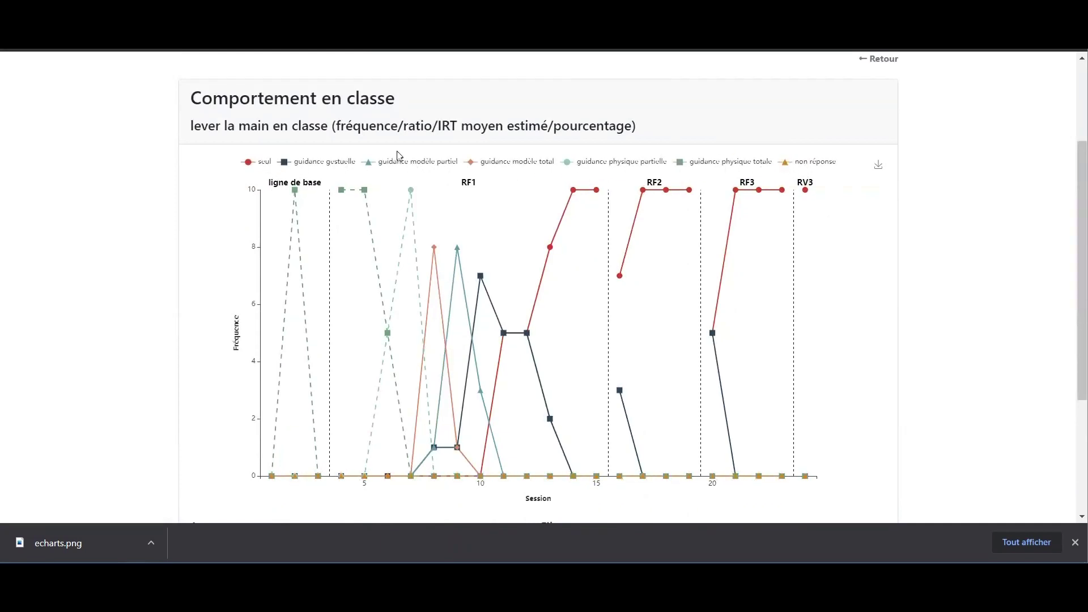
Hide every curve in the hand-raising graph except "guidance physique totale"
left_click(253, 163)
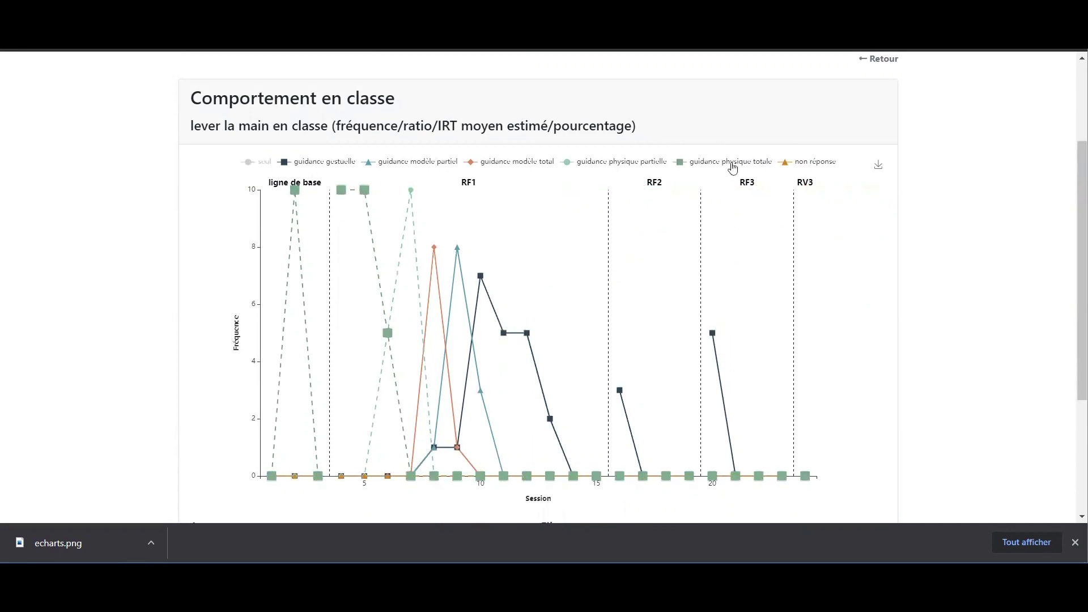
left_click(810, 163)
left_click(339, 164)
left_click(417, 164)
left_click(523, 167)
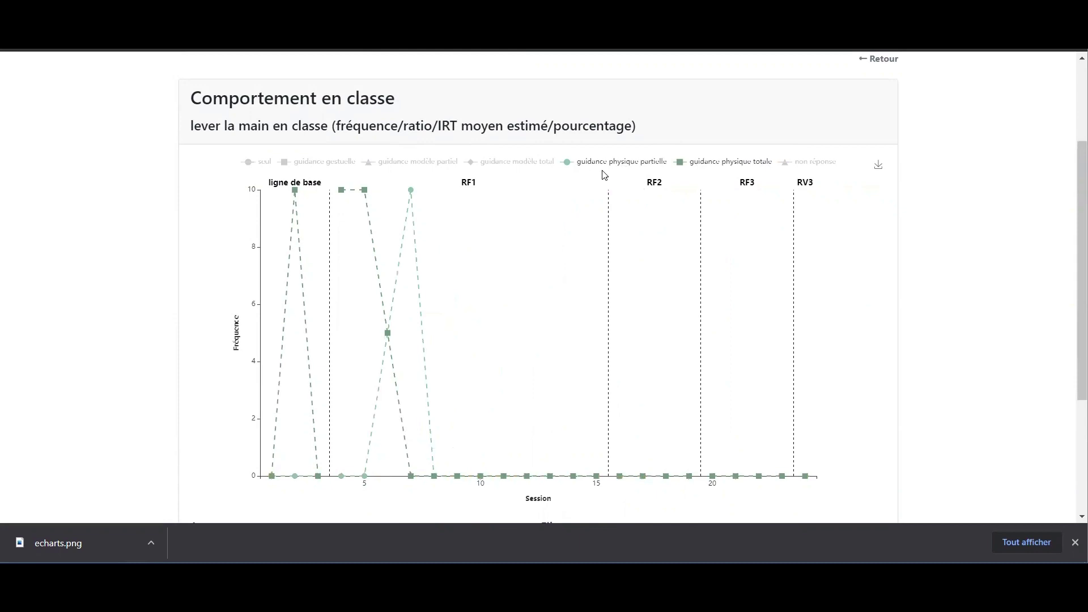
left_click(614, 164)
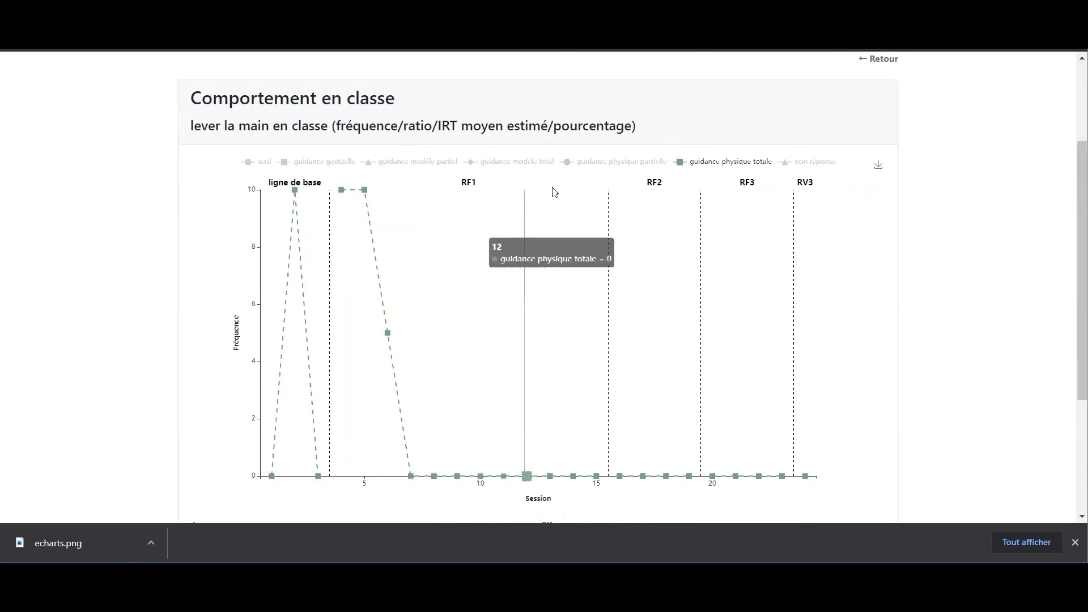
Show the "guidance physique partielle", "guidance modèle total", "guidance modèle partiel", "guidance gestuelle" and "seul" curves again in the hand-raising graph
left_click(598, 164)
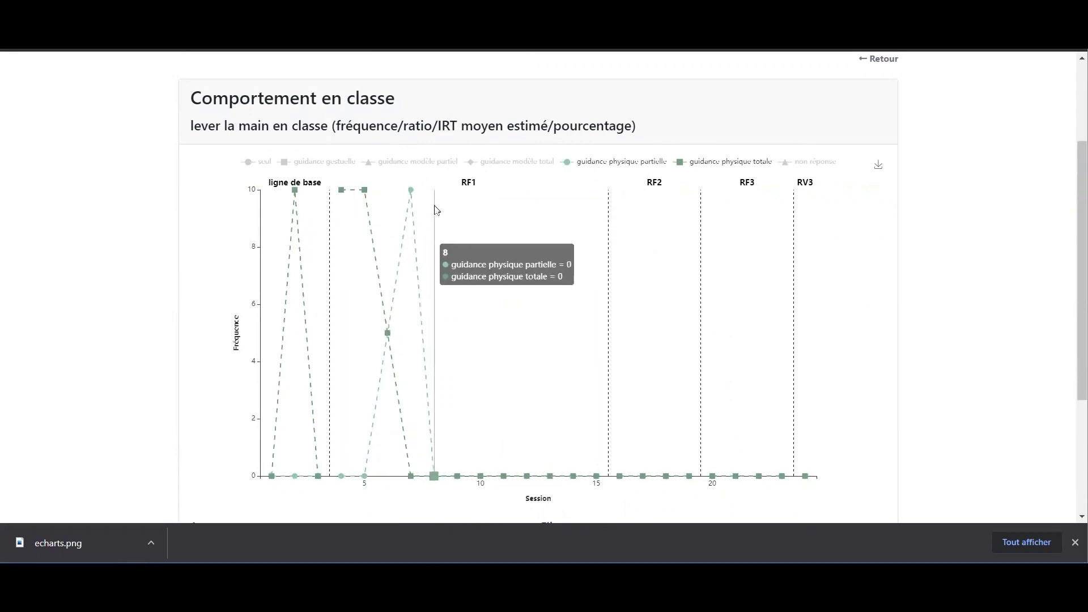
left_click(515, 164)
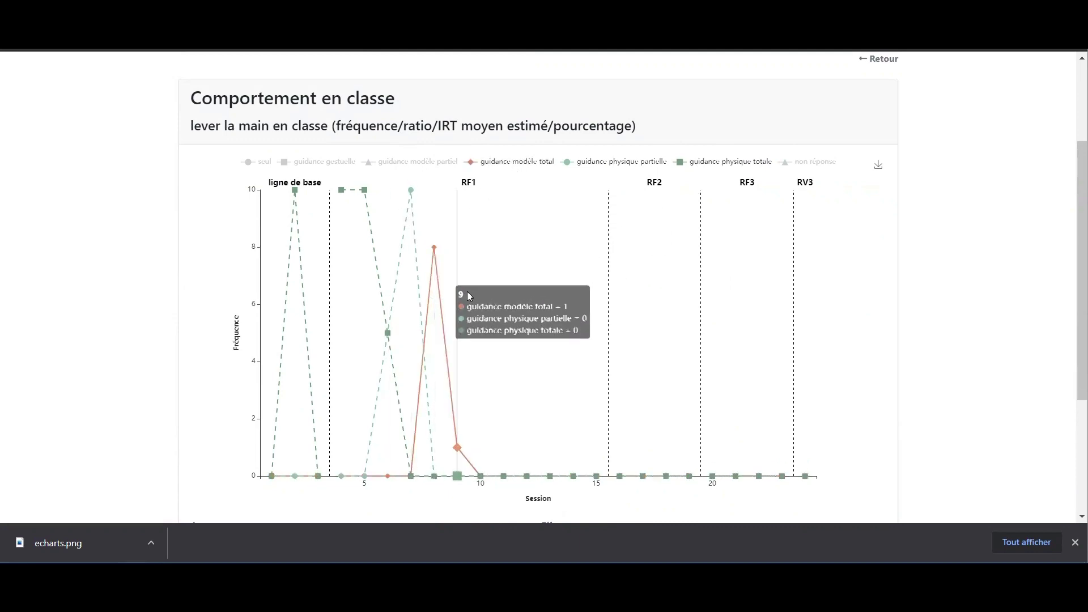
left_click(431, 164)
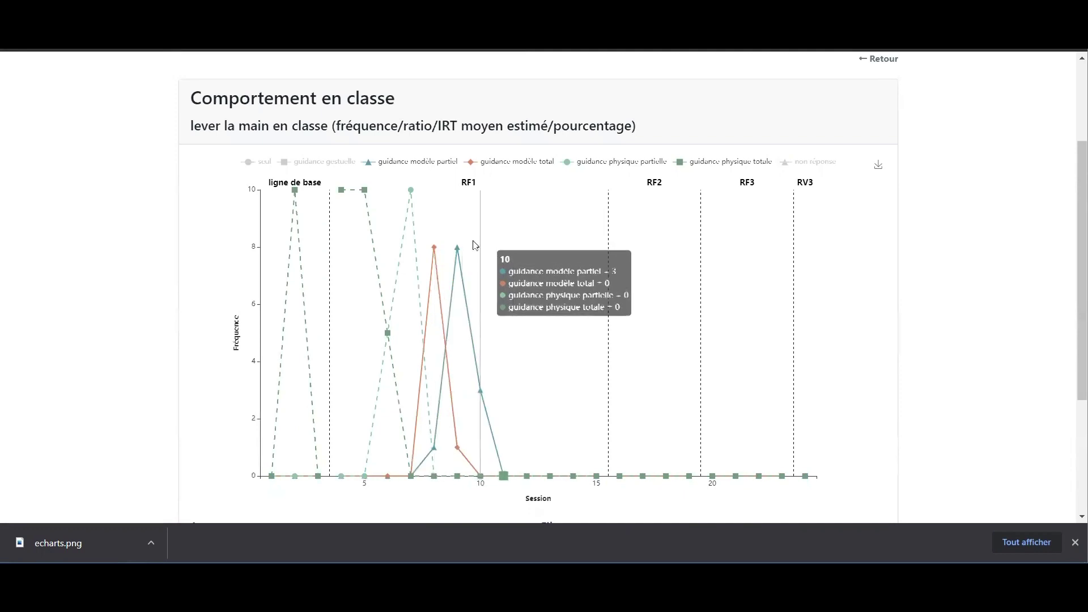
left_click(287, 163)
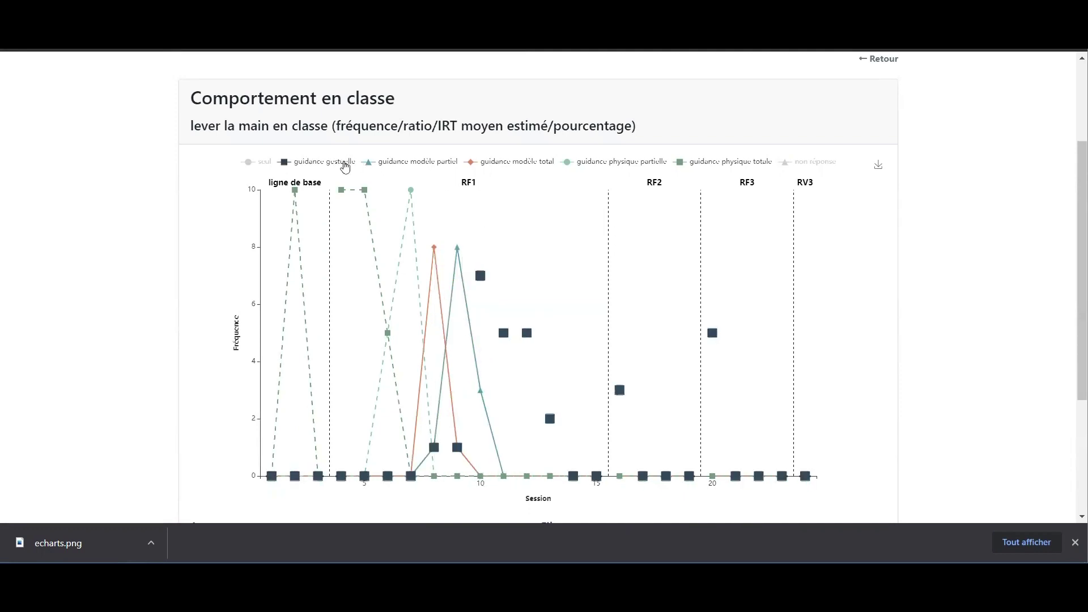
left_click(263, 164)
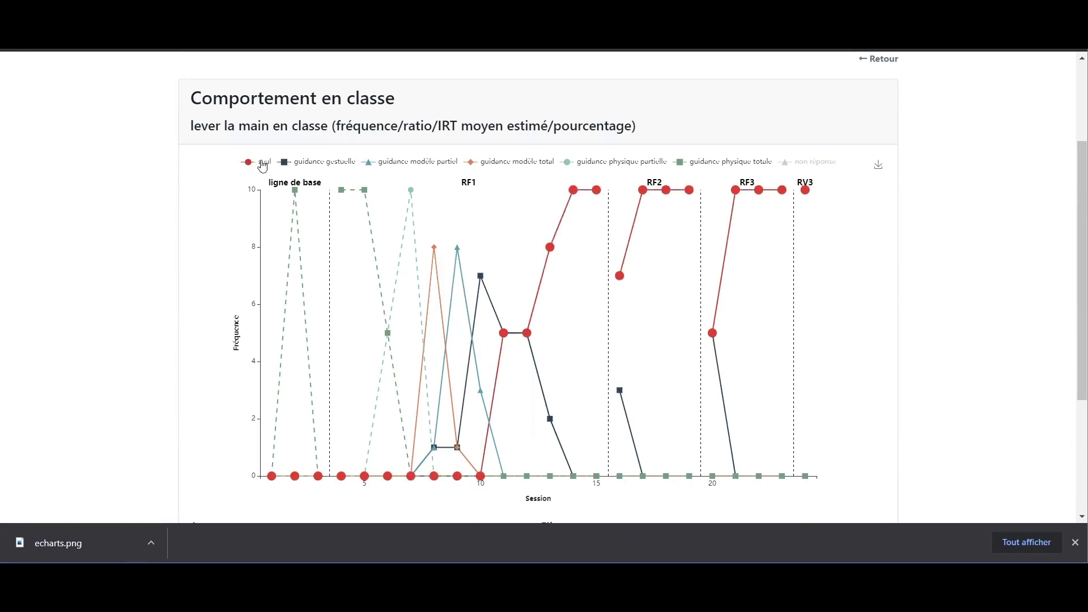
Go back to the objectives and open the "Ballon (façonnement)" graph under Echoïc to examine its phases
left_click(880, 60)
scroll(112, 278, "down", 5)
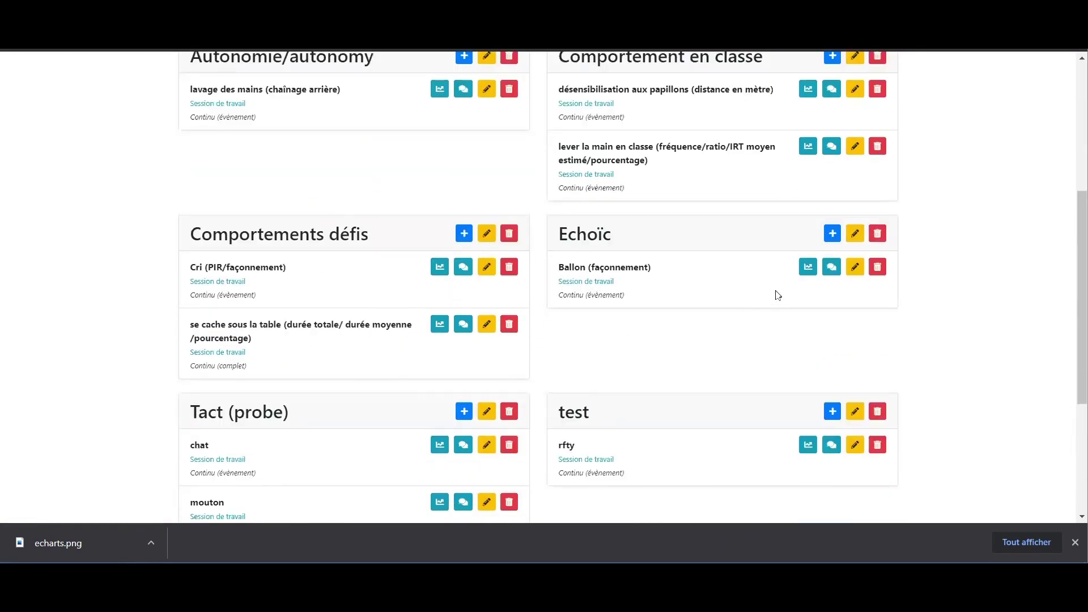
left_click(807, 272)
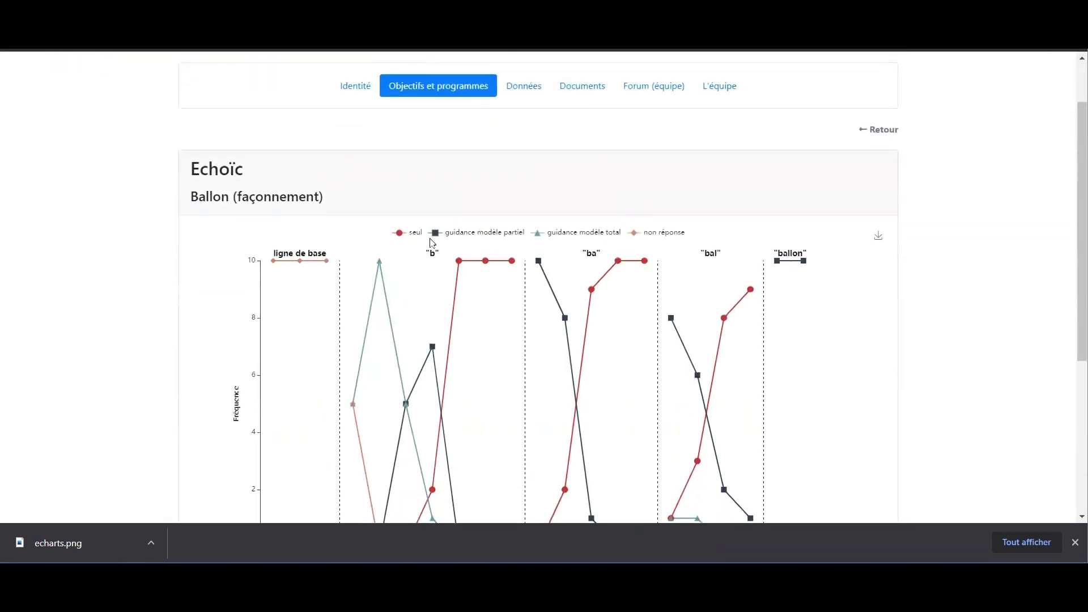
scroll(100, 316, "up", 1)
scroll(100, 316, "down", 2)
scroll(100, 317, "up", 1)
scroll(114, 333, "down", 1)
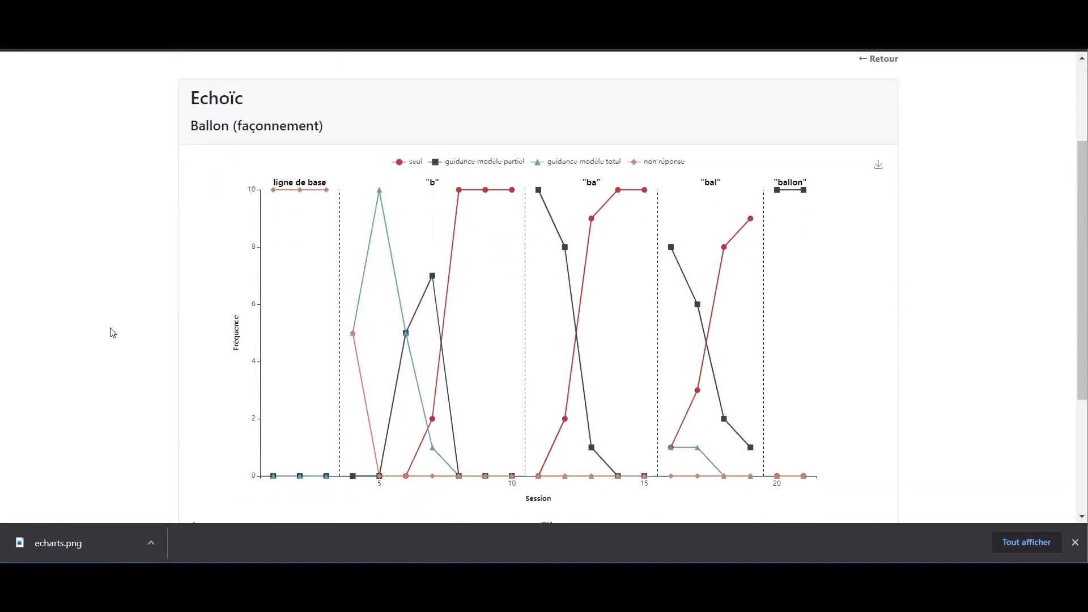
scroll(445, 214, "up", 2)
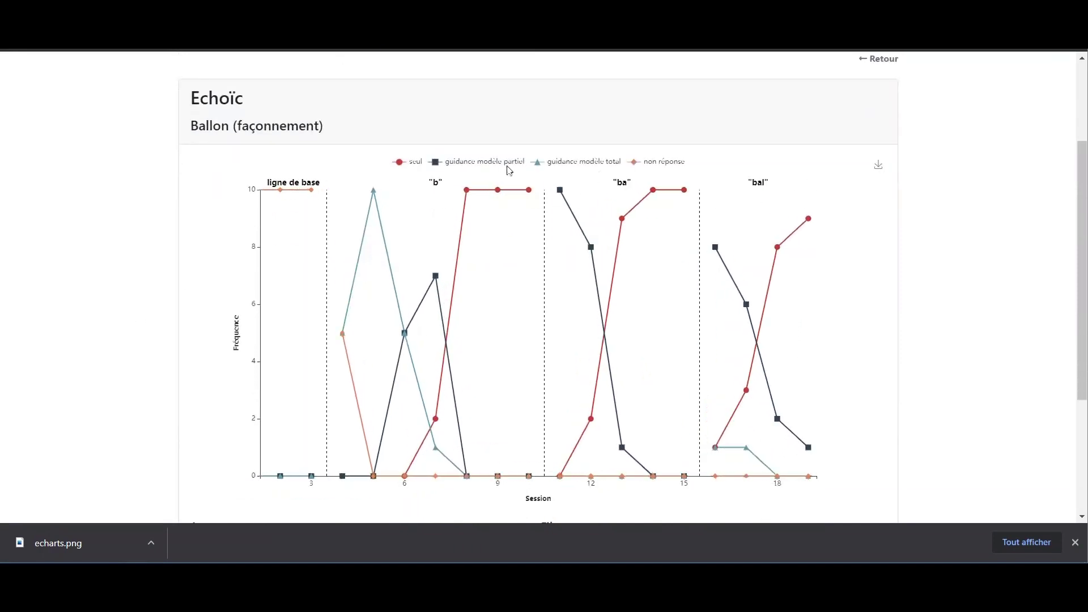
Hide every curve in the Ballon graph except "seul" and examine its progress across the phases
left_click(486, 169)
left_click(602, 169)
left_click(651, 163)
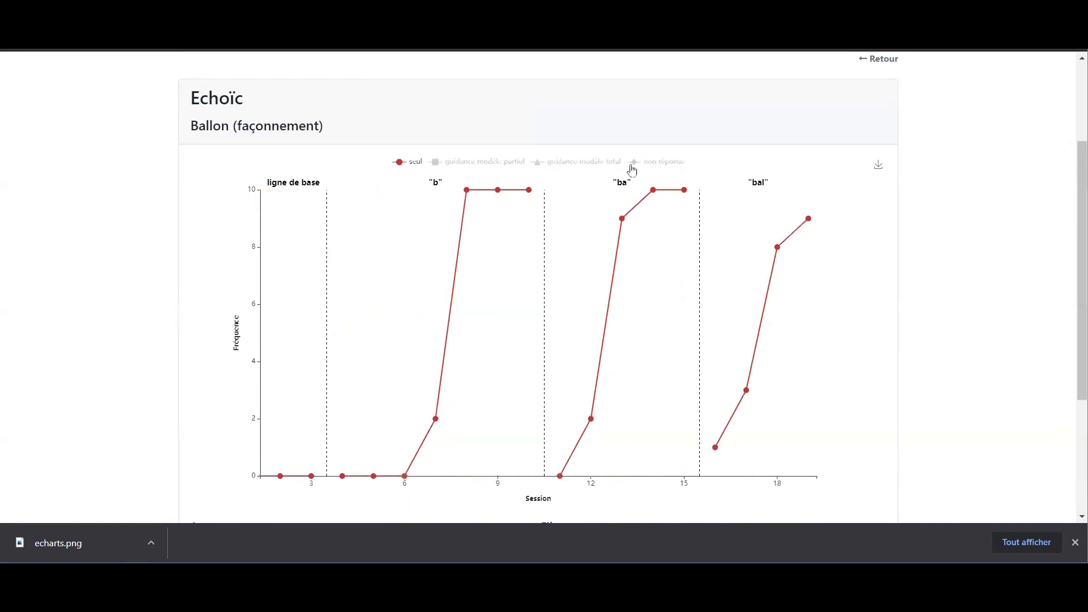
scroll(114, 289, "up", 2)
scroll(114, 289, "down", 2)
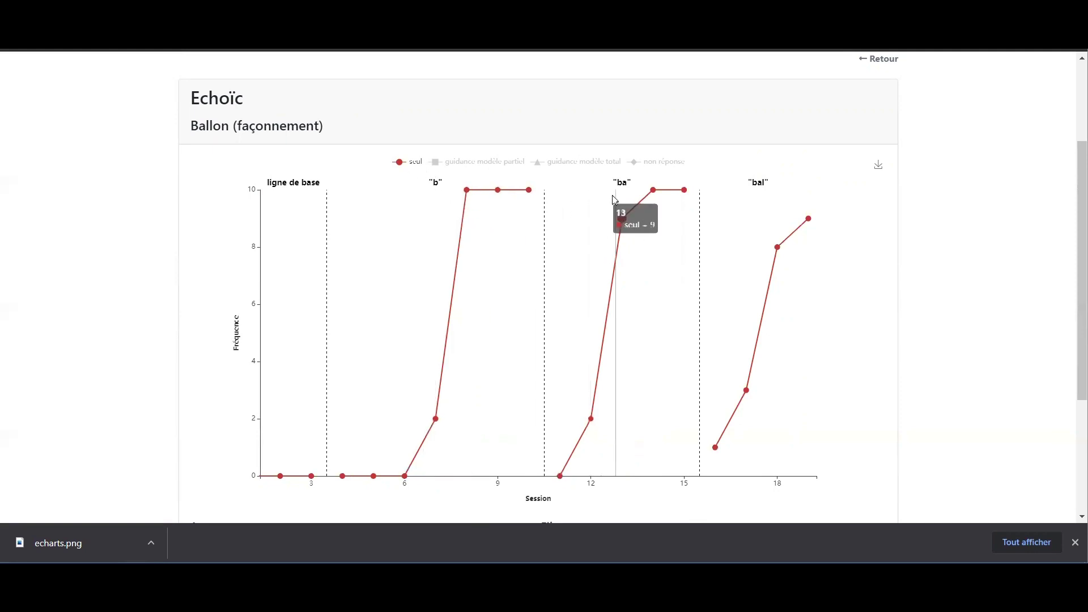
mouse_move(640, 206)
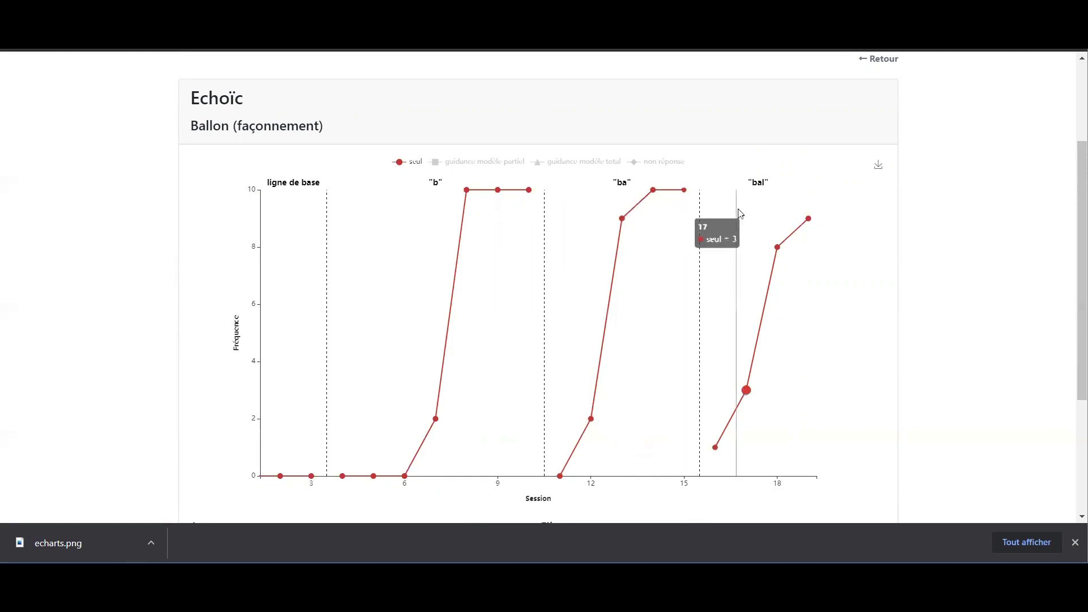
Go back to the objectives and open the graph of "chat" under Tact (probe)
left_click(884, 65)
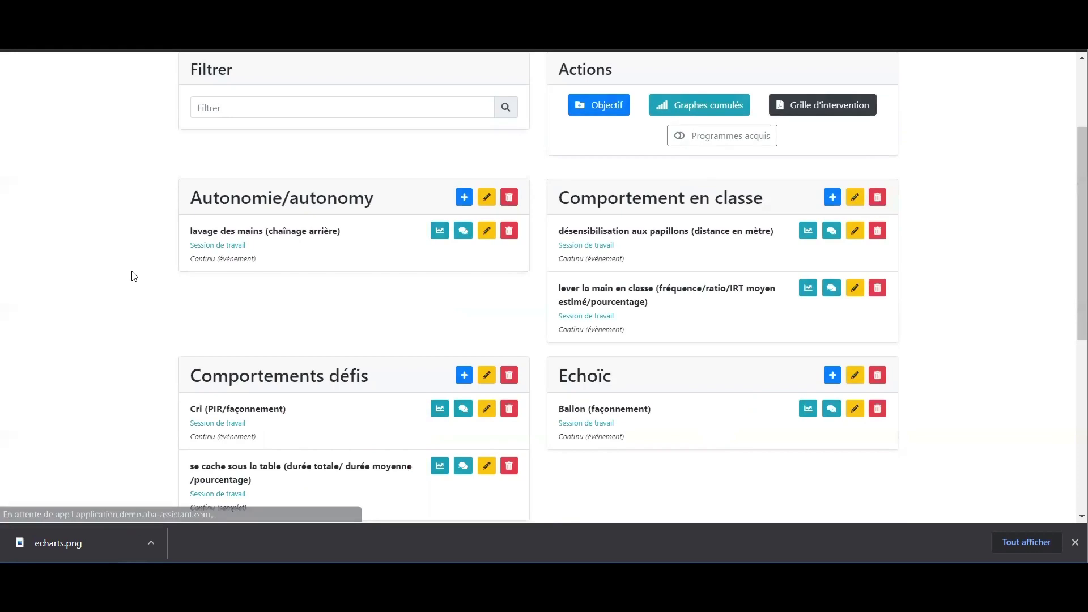
scroll(134, 276, "down", 6)
scroll(133, 276, "down", 1)
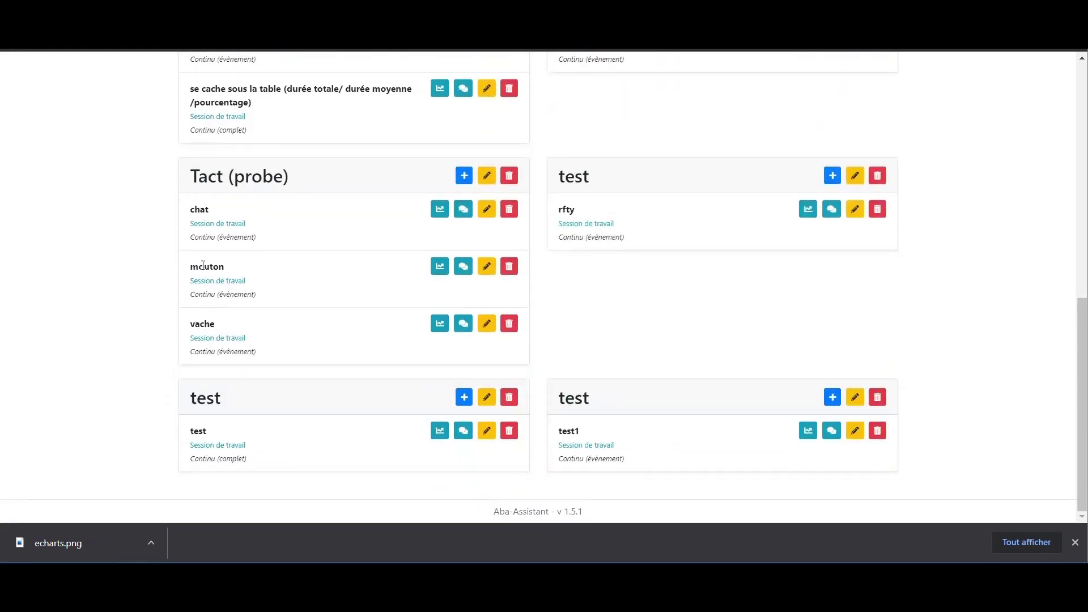
left_click(437, 211)
scroll(119, 296, "down", 2)
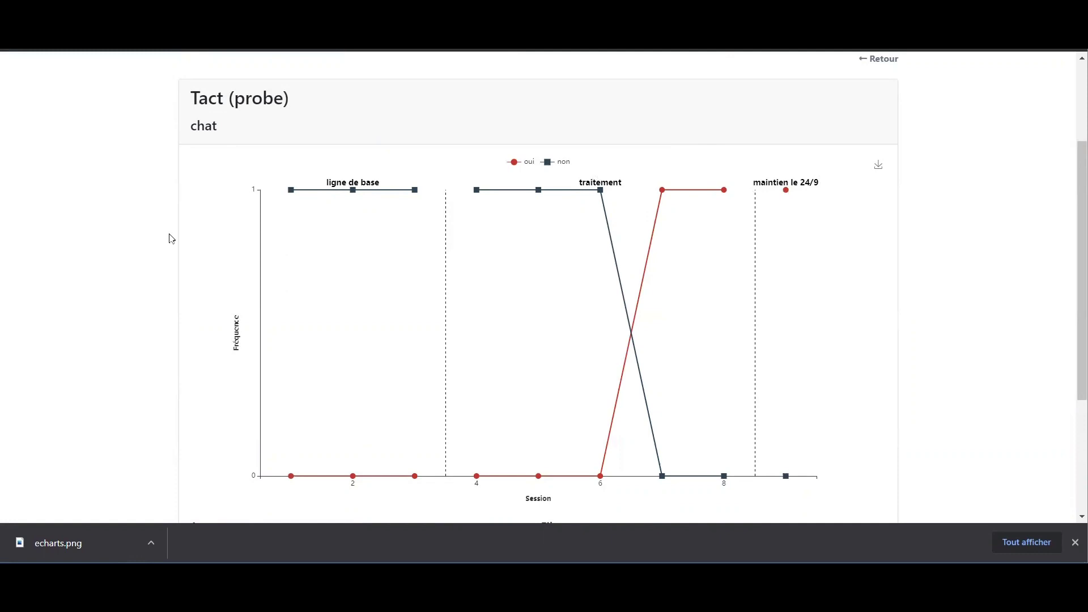
Return to the objectives and look through the whole list of programmes, including those under Tact (probe)
scroll(807, 178, "up", 1)
left_click(867, 132)
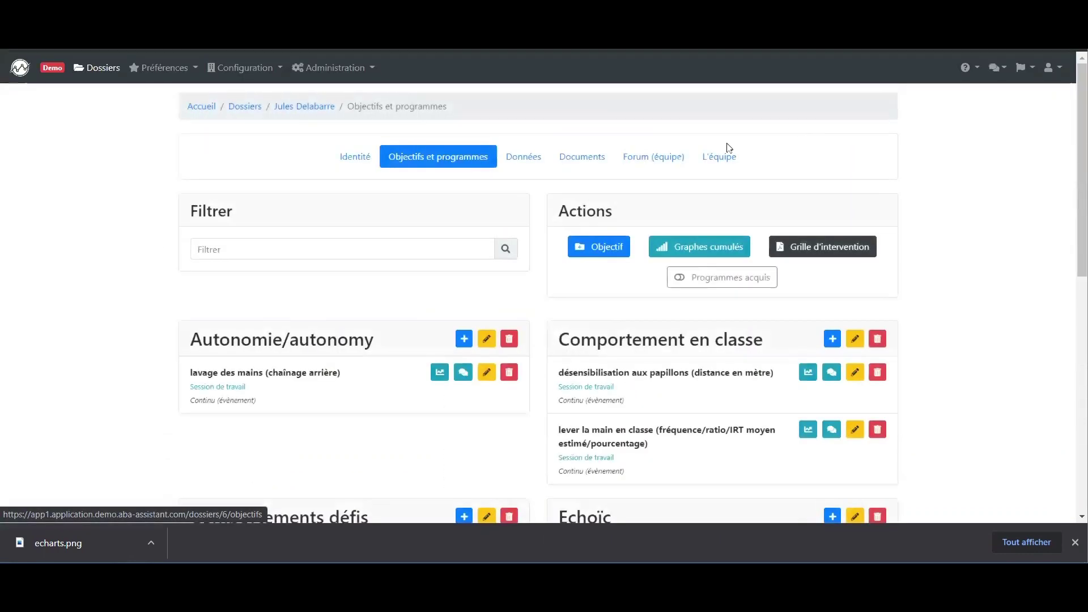
scroll(24, 356, "down", 3)
scroll(23, 356, "down", 2)
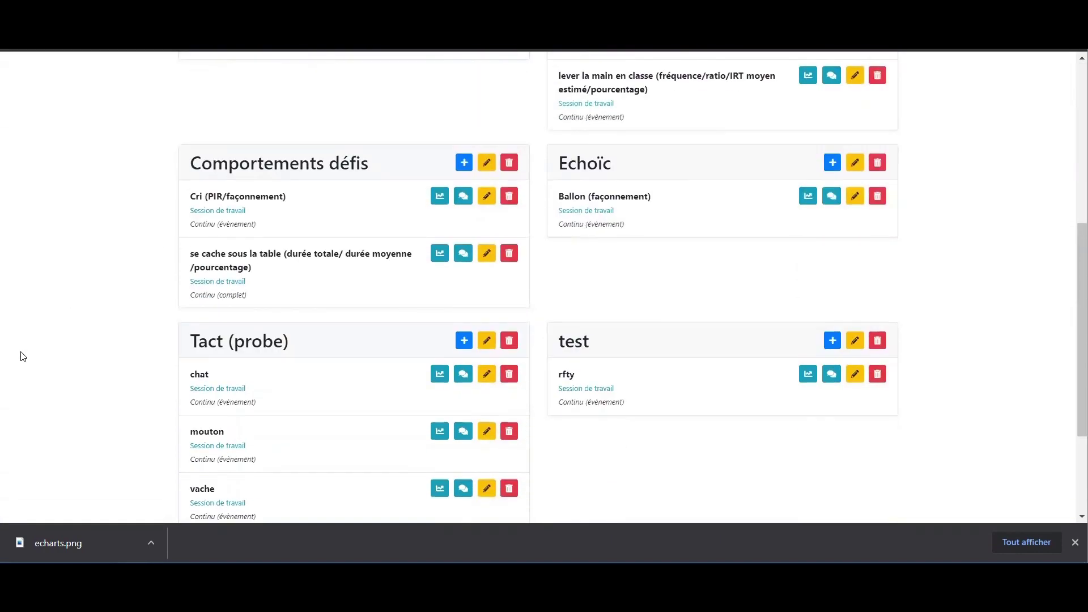
scroll(23, 356, "down", 1)
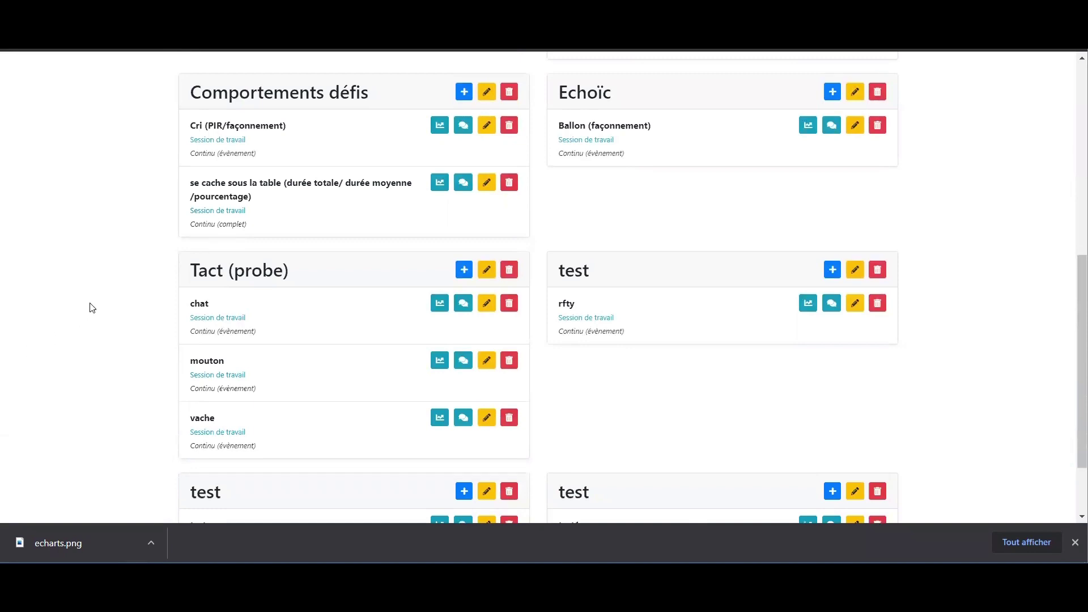
scroll(121, 272, "down", 1)
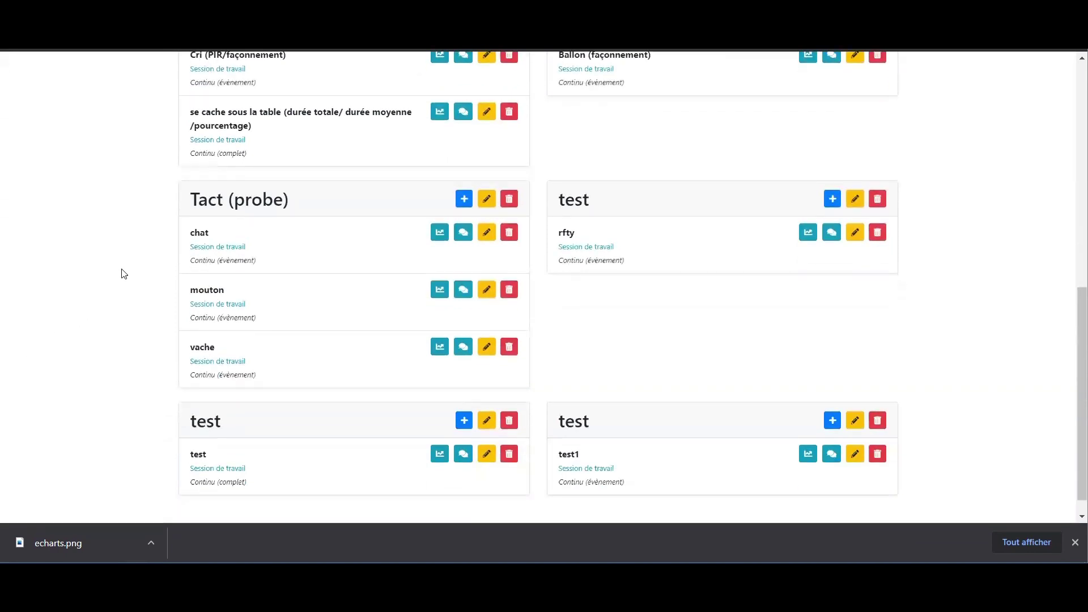
scroll(121, 274, "up", 2)
scroll(124, 274, "up", 1)
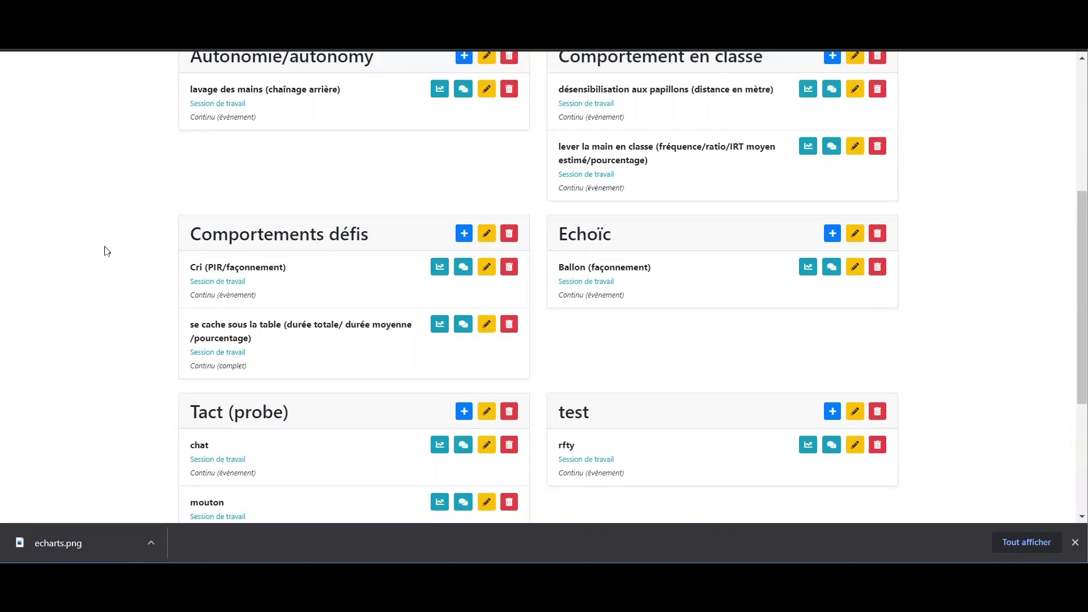
scroll(105, 251, "up", 3)
scroll(106, 244, "down", 4)
scroll(105, 239, "up", 6)
scroll(136, 196, "down", 1)
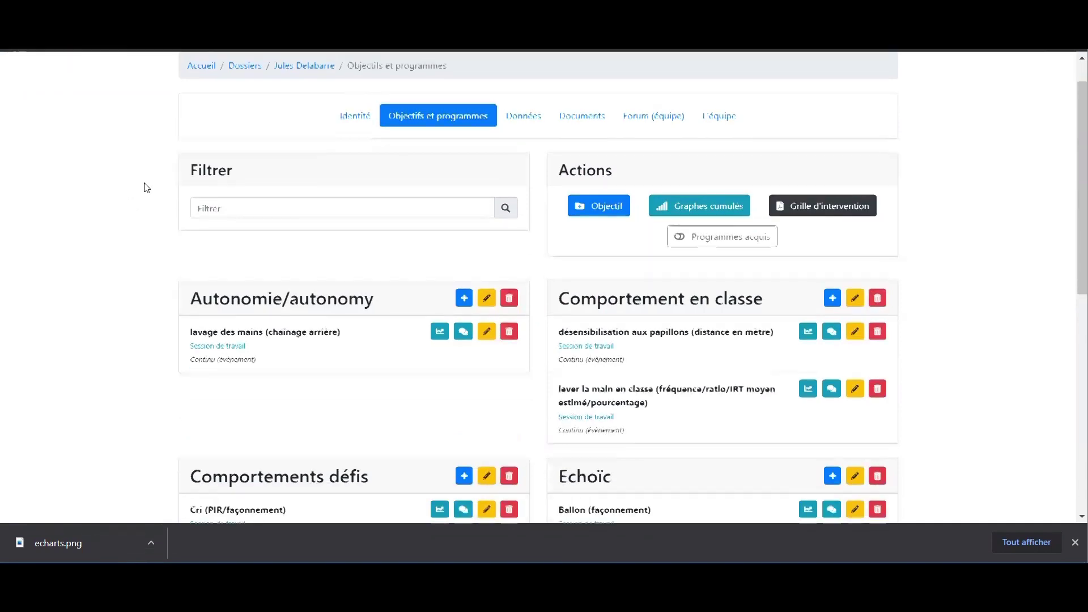
scroll(146, 188, "up", 1)
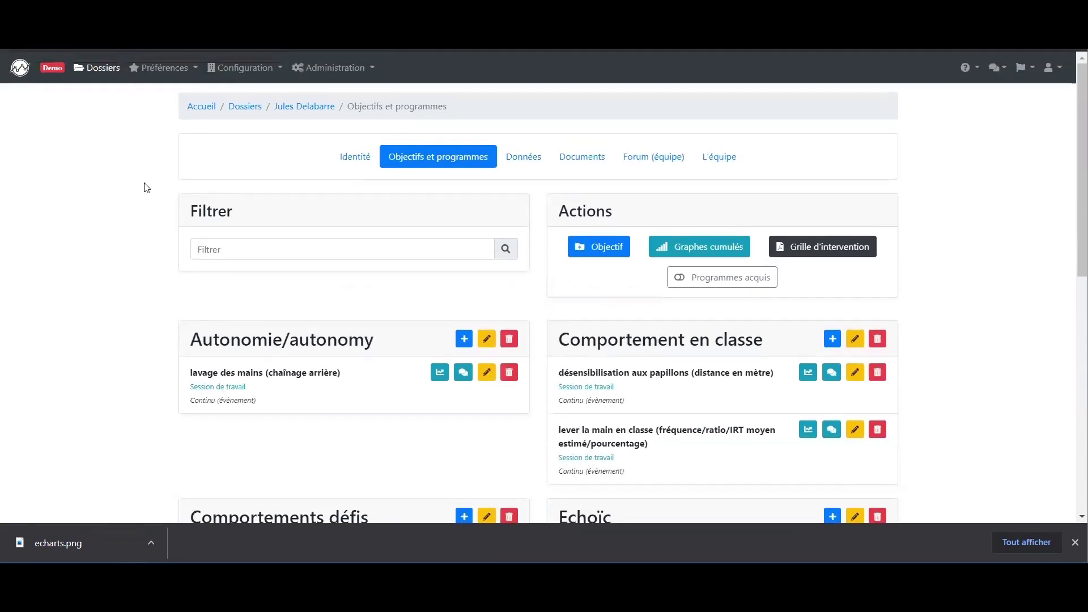
Export the intervention grid as a PDF, open it to check the programme tables, and close it
scroll(510, 187, "down", 1)
left_click(820, 178)
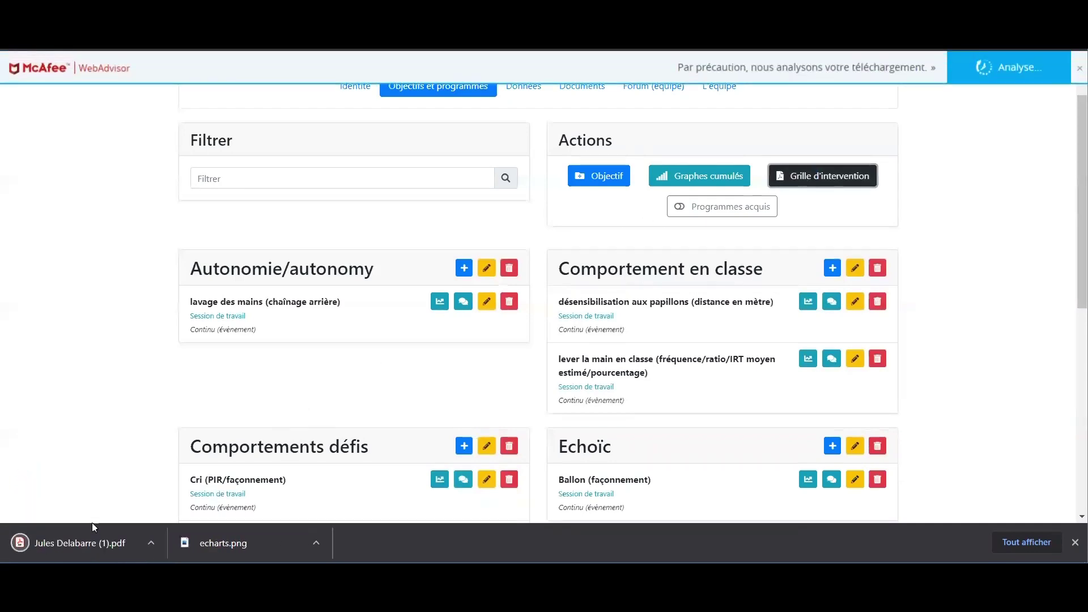
left_click(75, 536)
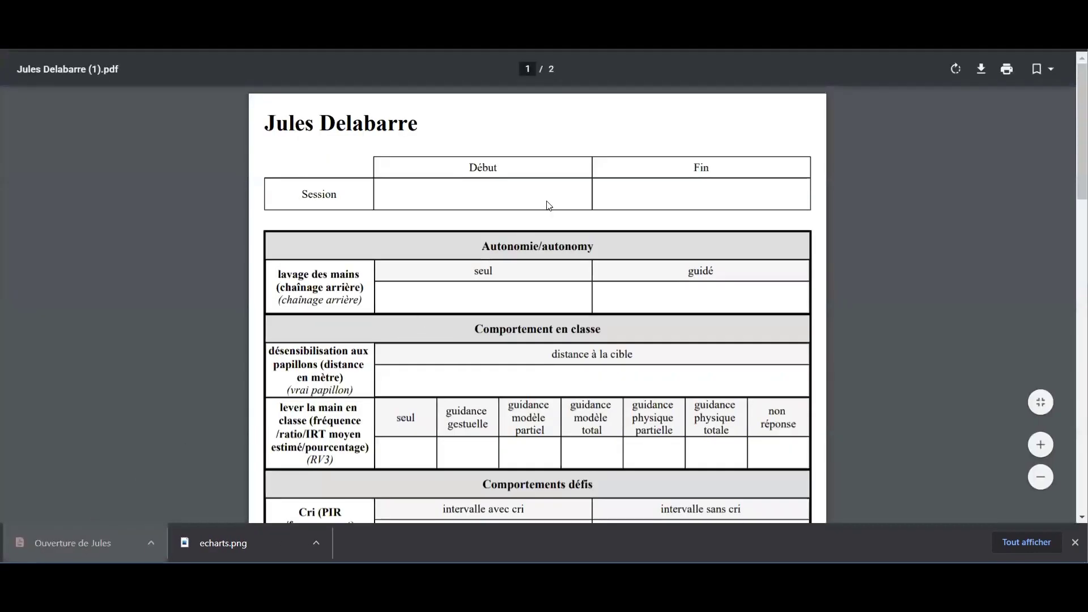
scroll(500, 178, "down", 6)
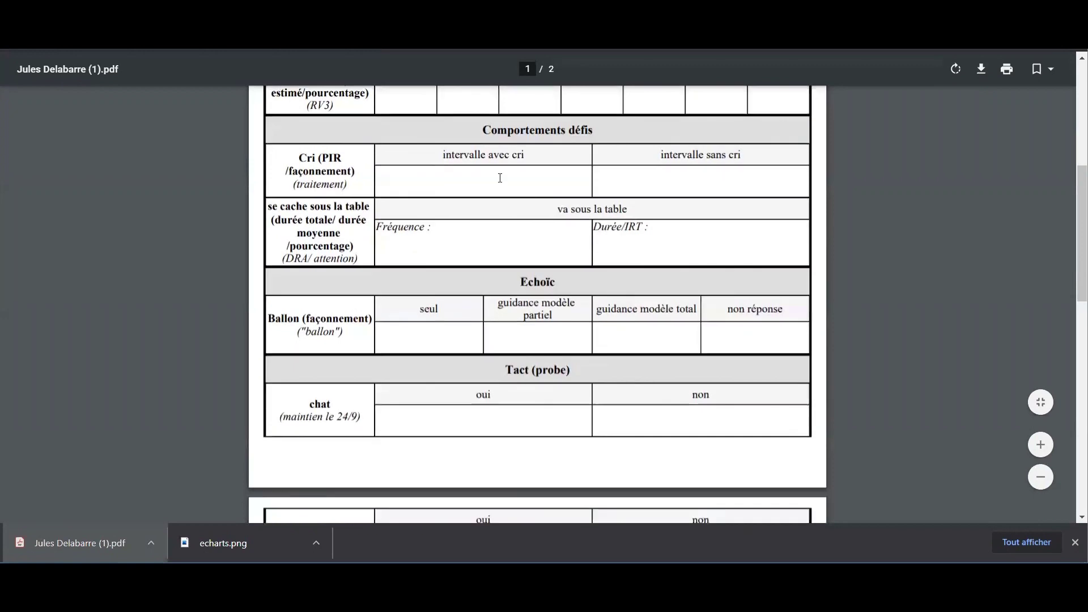
scroll(501, 178, "up", 5)
key("ctrl+w")
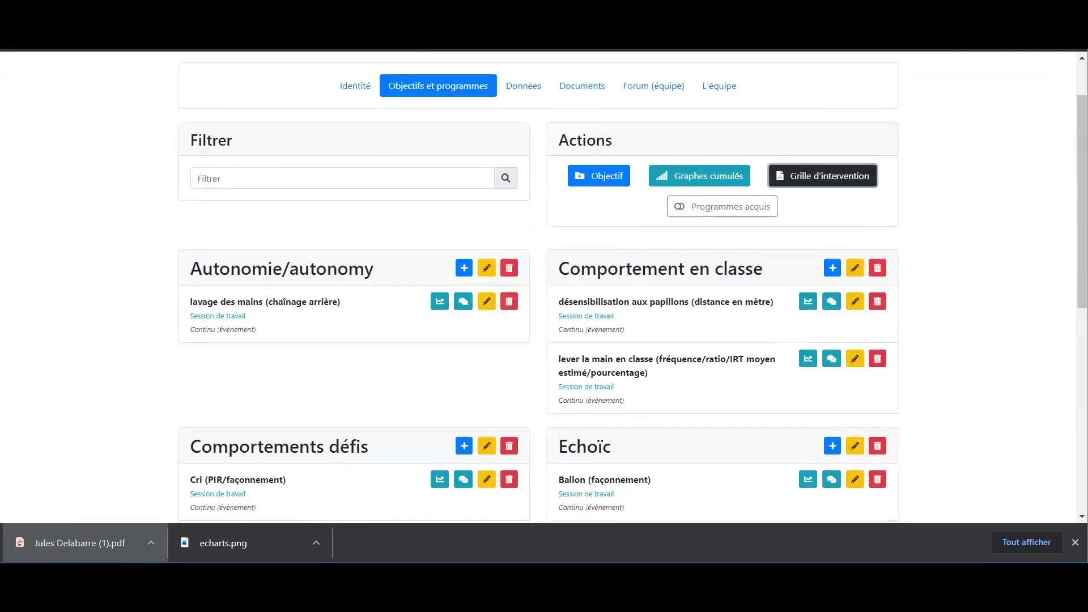
Start a new working session in the patient's data, selecting the hand-washing, butterfly desensitisation and hand-raising programmes among others, and continue to Etape 2
left_click(523, 86)
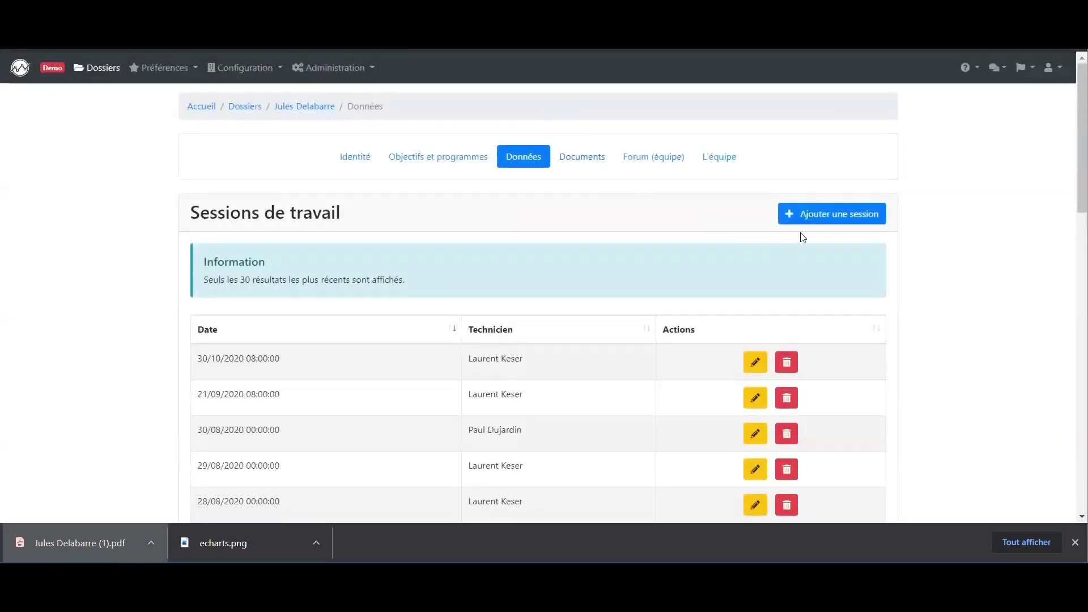
left_click(819, 221)
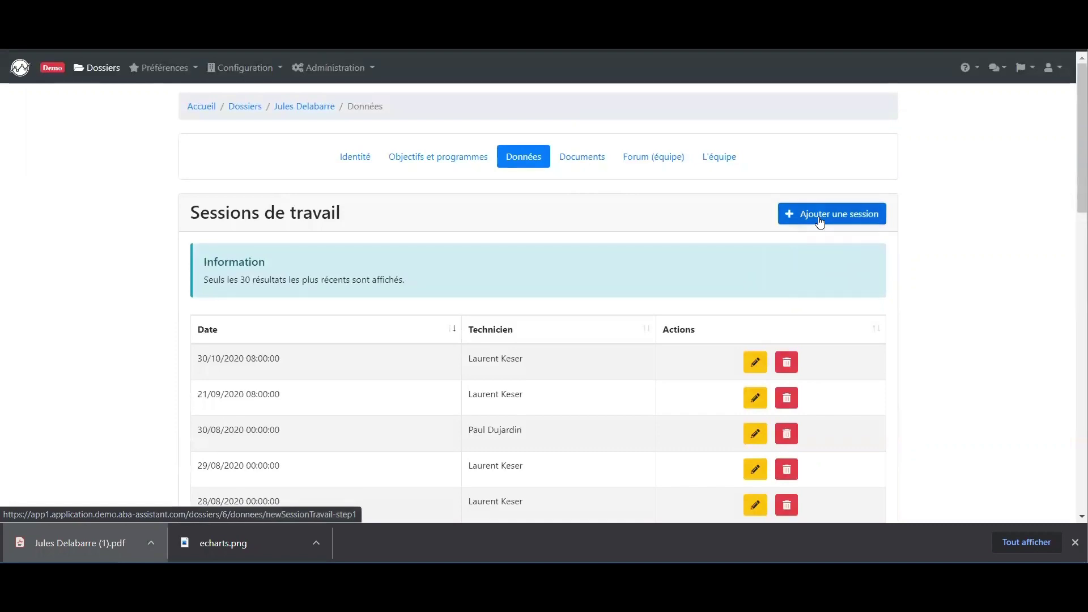
scroll(352, 327, "down", 3)
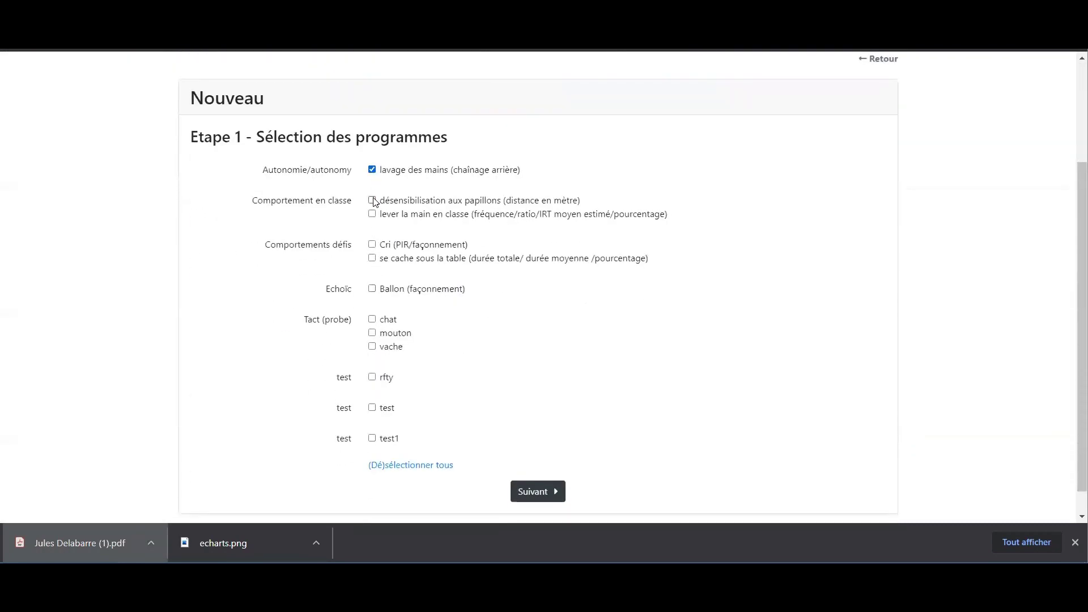
left_click(525, 494)
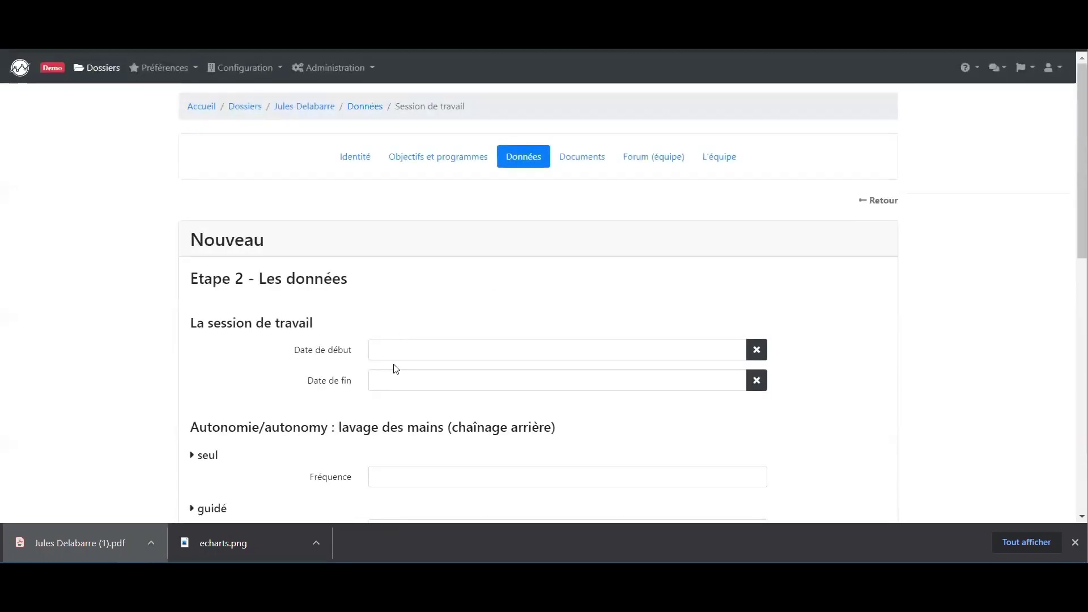
Set the session's start to 31/10/2020 08:00 and its end to 31/10/2020 12:00, then activate the "seul" frequency for "lavage des mains"
left_click(392, 350)
left_click(425, 482)
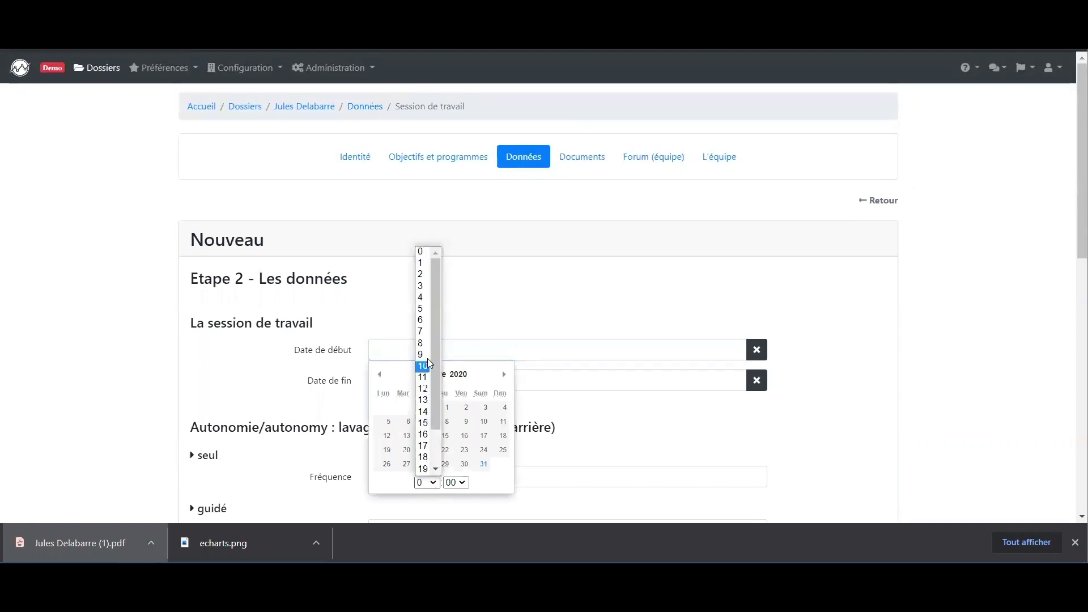
left_click(430, 348)
left_click(544, 381)
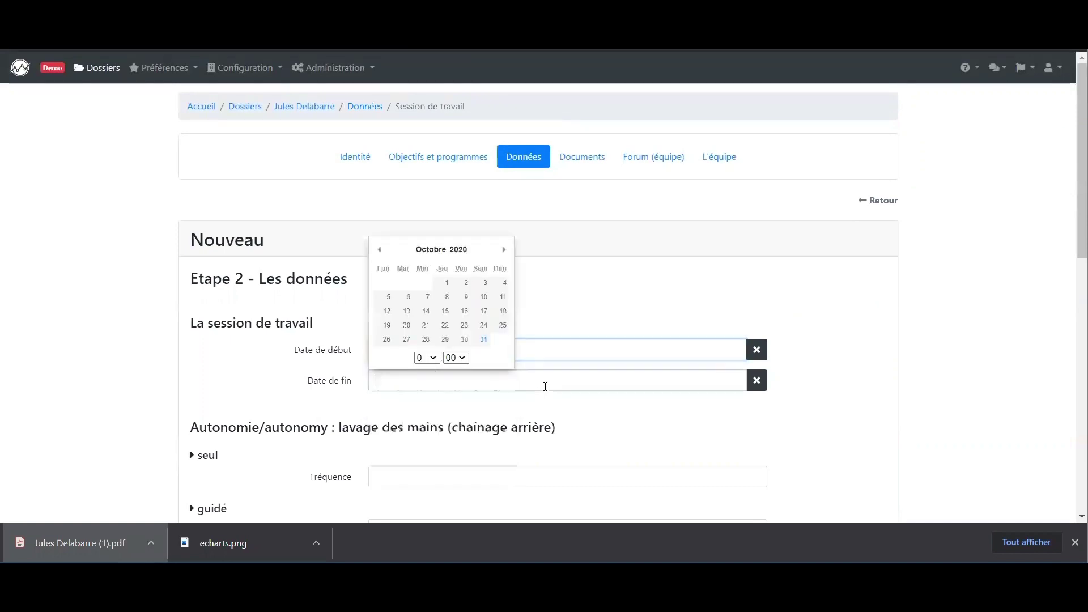
left_click(432, 358)
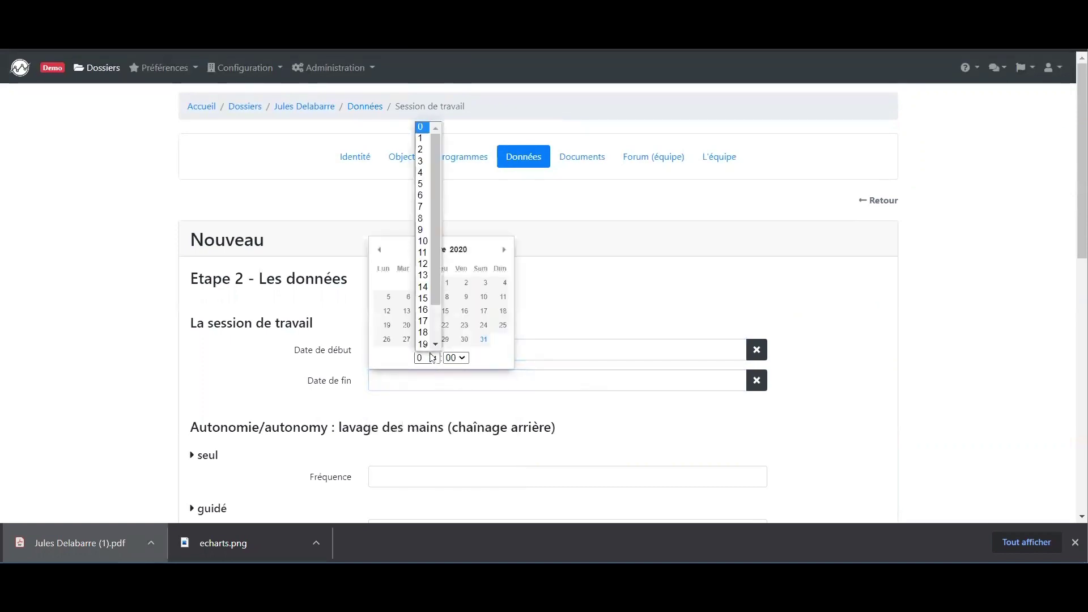
left_click(422, 264)
scroll(180, 309, "down", 3)
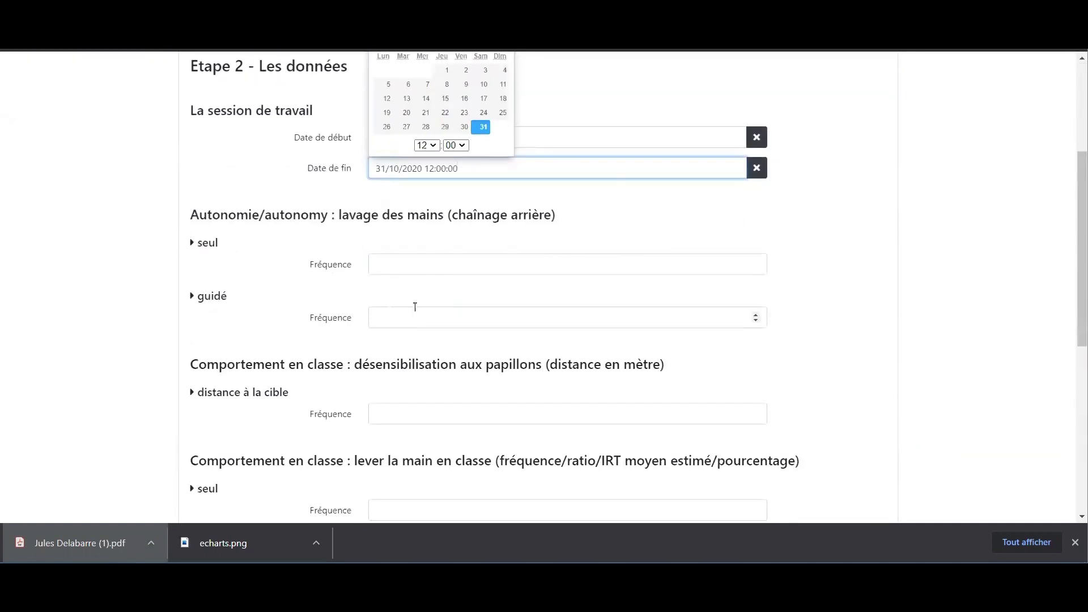
left_click(427, 267)
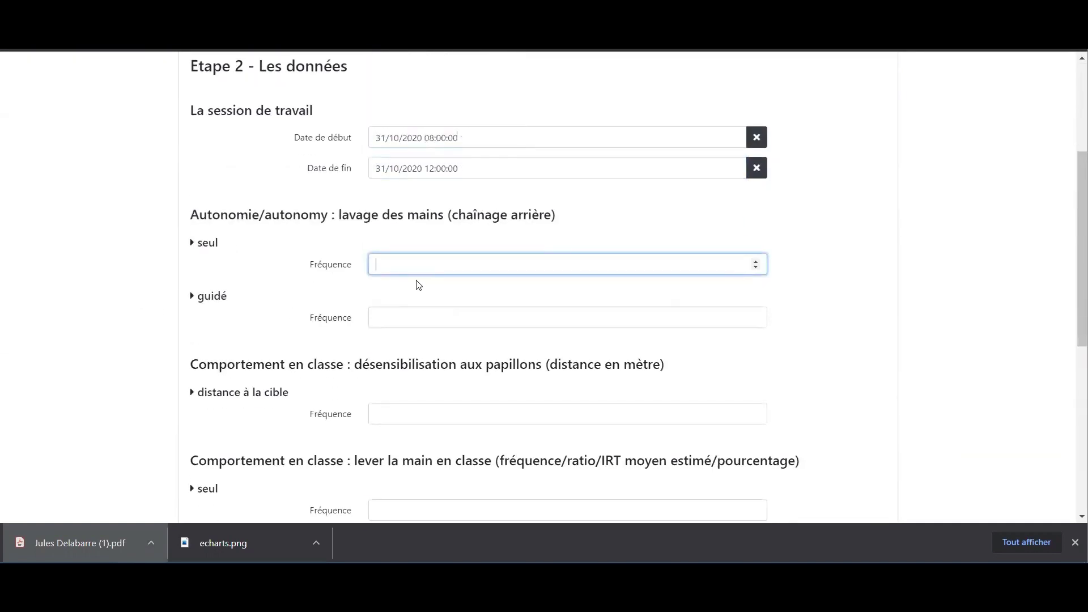
Set the "lavage des mains" frequencies to 12 for seul and 50 for guidé, and the butterfly desensitisation's distance à la cible to 5
type("12")
key("Tab")
type("50")
key("Tab")
type("5")
key("Tab")
Enter the "lever la main en classe" frequencies 8, 8, 6, 4, 5, 2 and 1, in order from seul to non réponse, and create the session
type("8")
key("Tab")
type("8")
key("Tab")
type("6")
key("Tab")
type("4")
key("Tab")
type("5")
key("Tab")
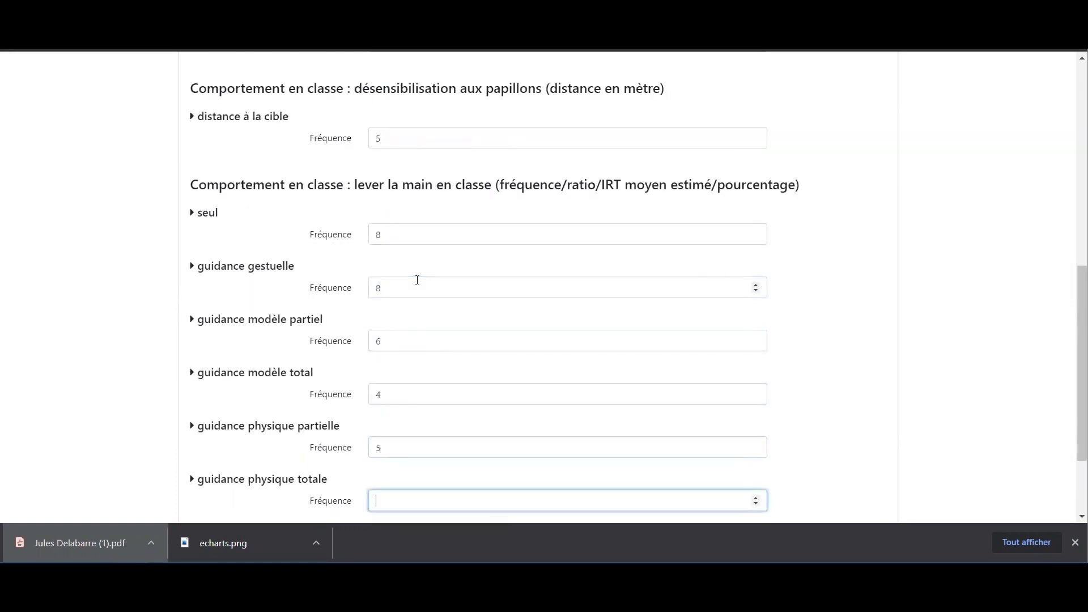
type("2")
key("Tab")
type("1")
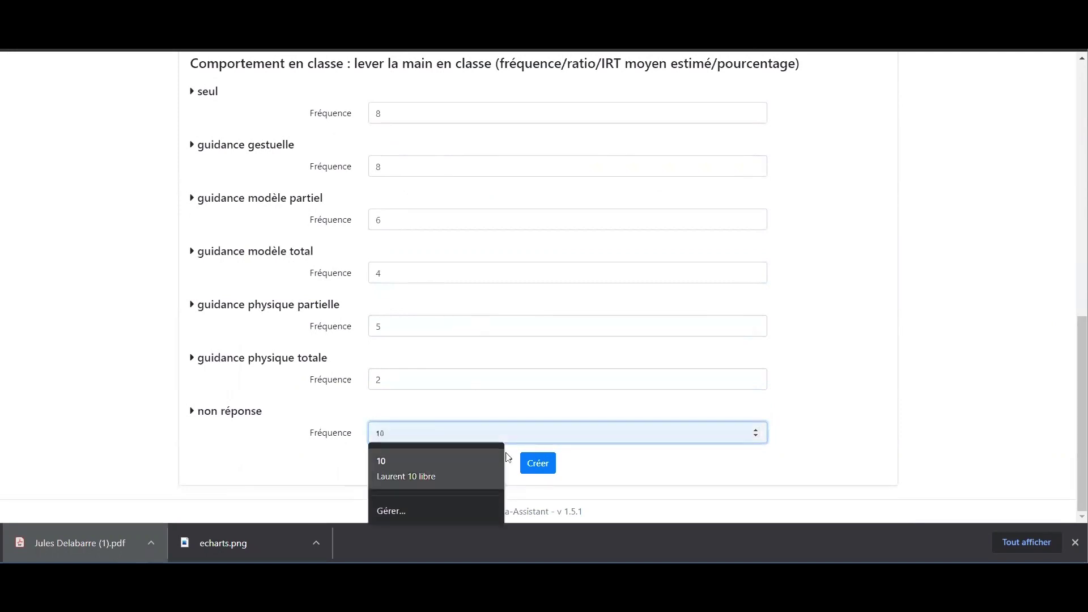
left_click(534, 463)
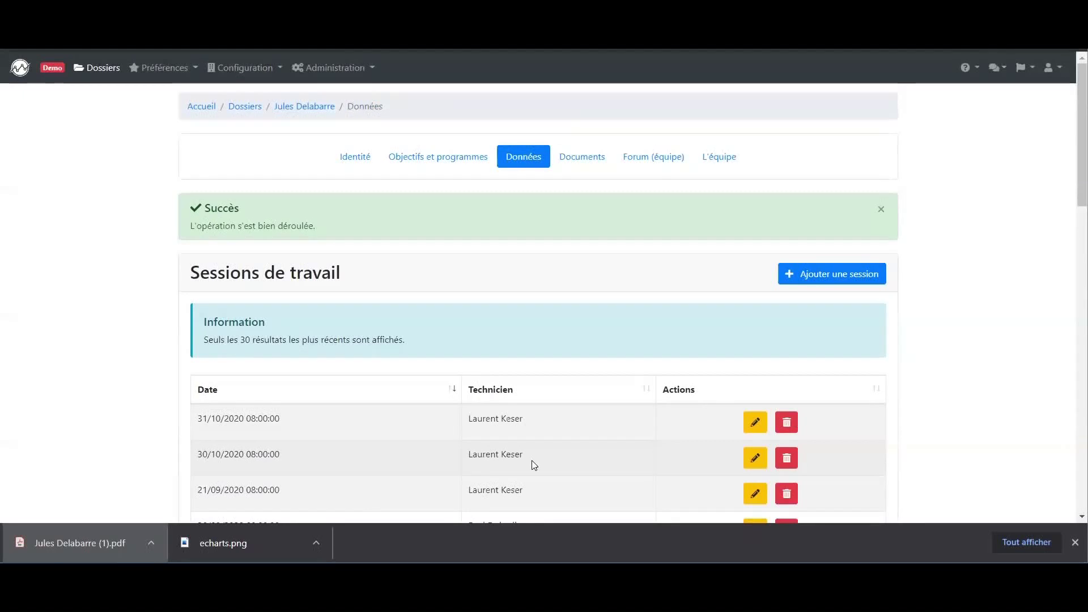
Open the 31/10/2020 session for editing, delete its butterfly desensitisation programme data, and return to the list of working sessions
left_click(755, 423)
left_click(816, 281)
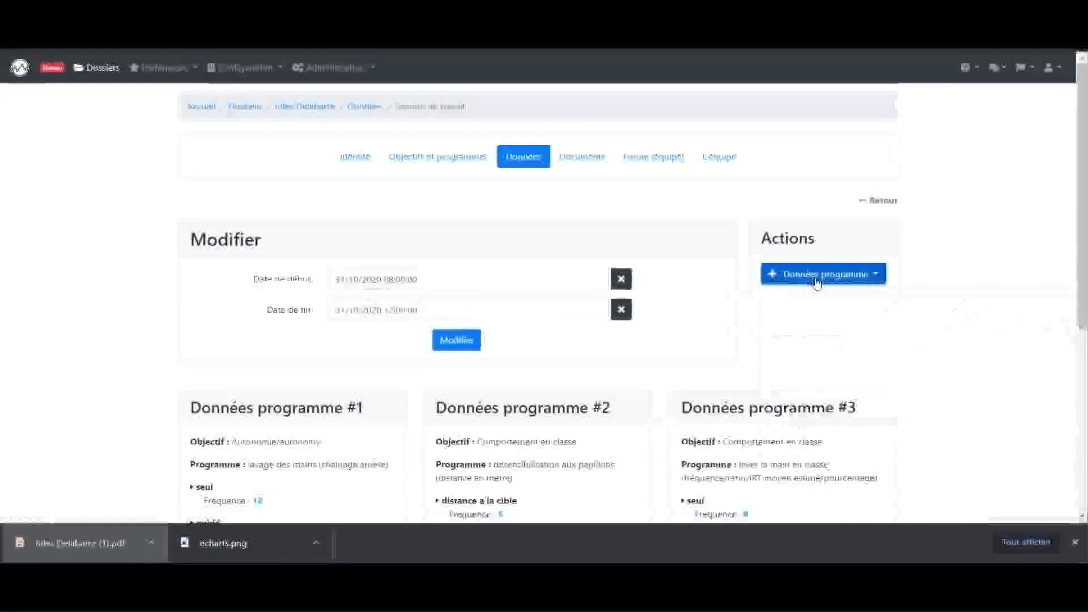
left_click(816, 281)
scroll(658, 374, "down", 3)
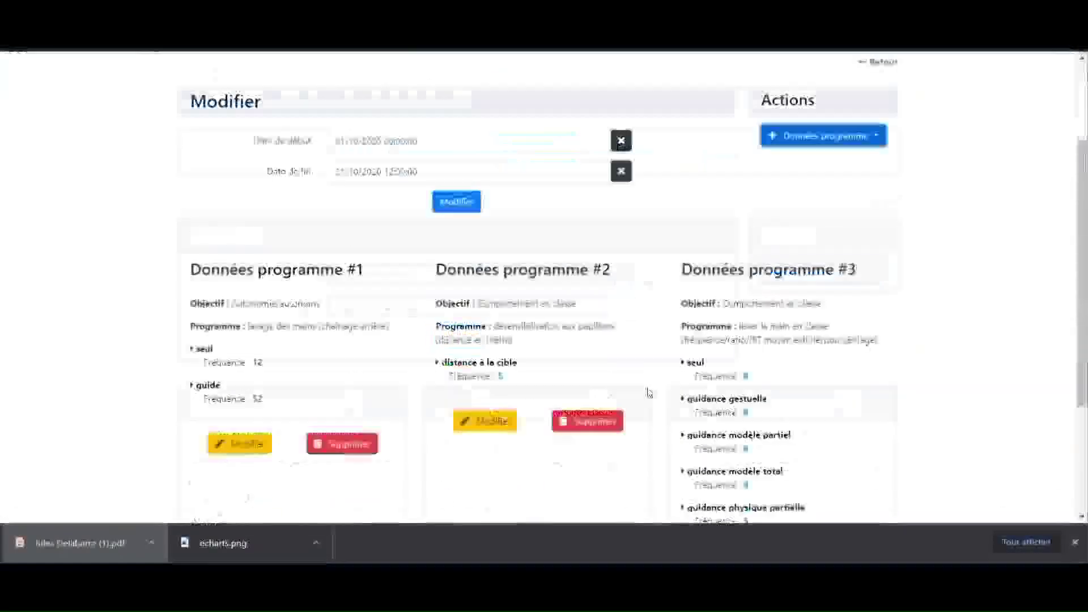
left_click(592, 352)
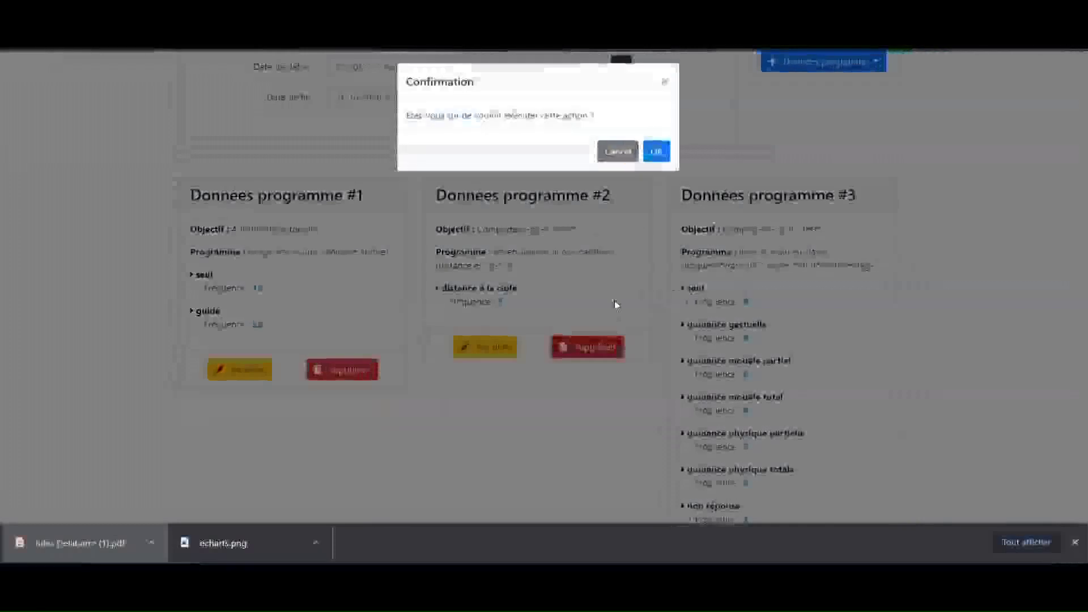
left_click(661, 158)
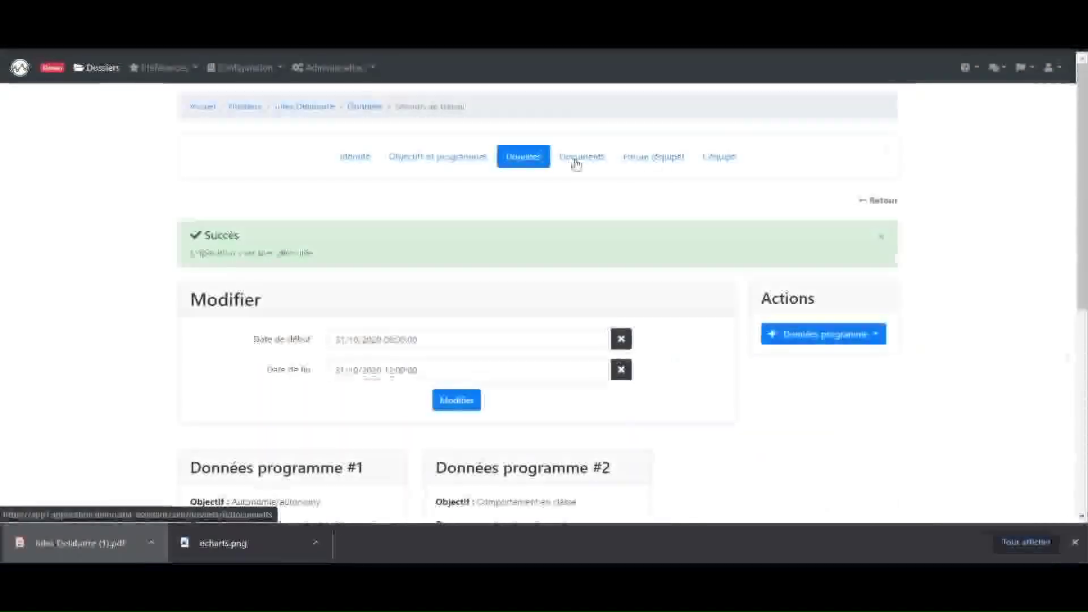
left_click(531, 158)
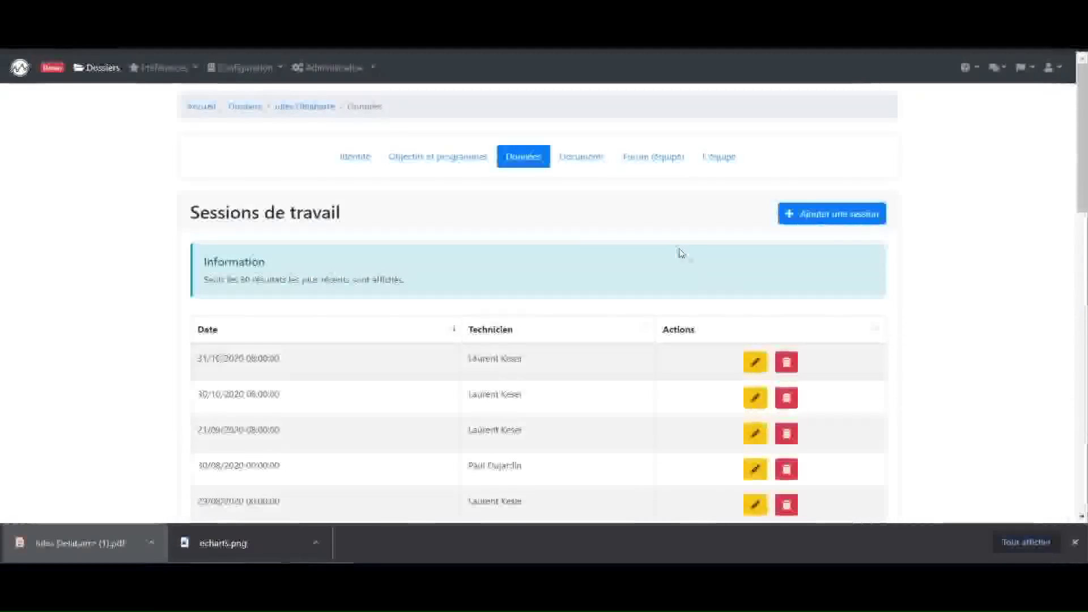
Open the patient's documents and look through the bilan, évalutions, grille abc and test folders
left_click(589, 166)
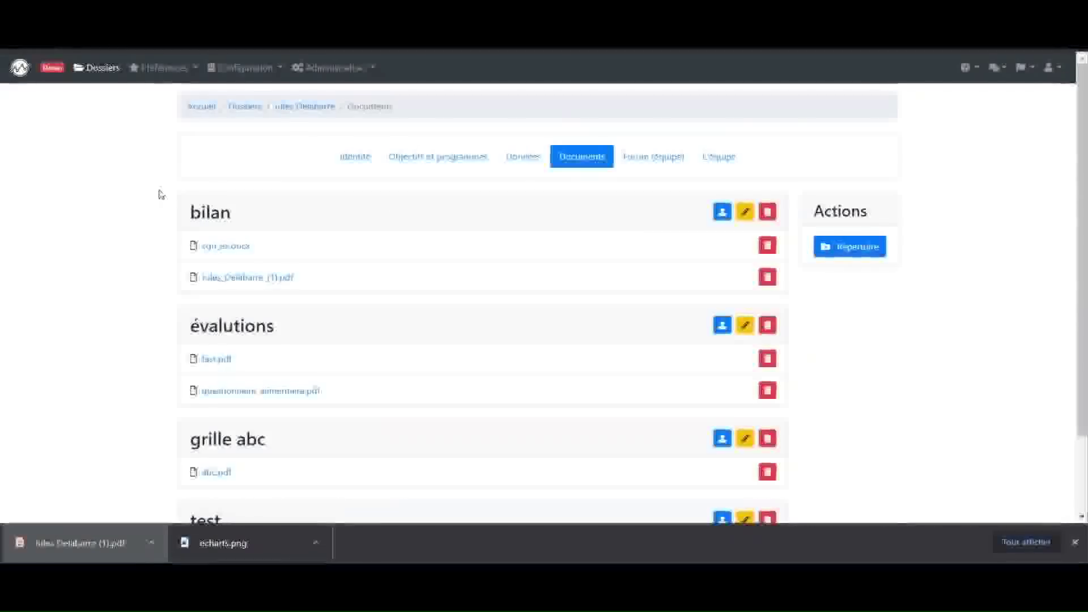
scroll(160, 195, "down", 3)
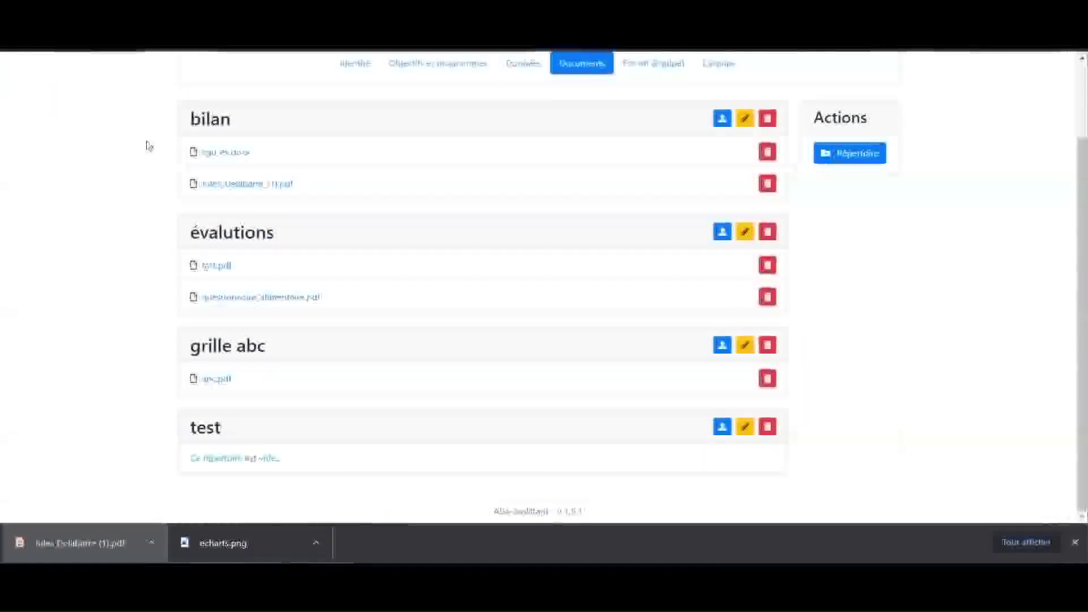
scroll(147, 145, "up", 3)
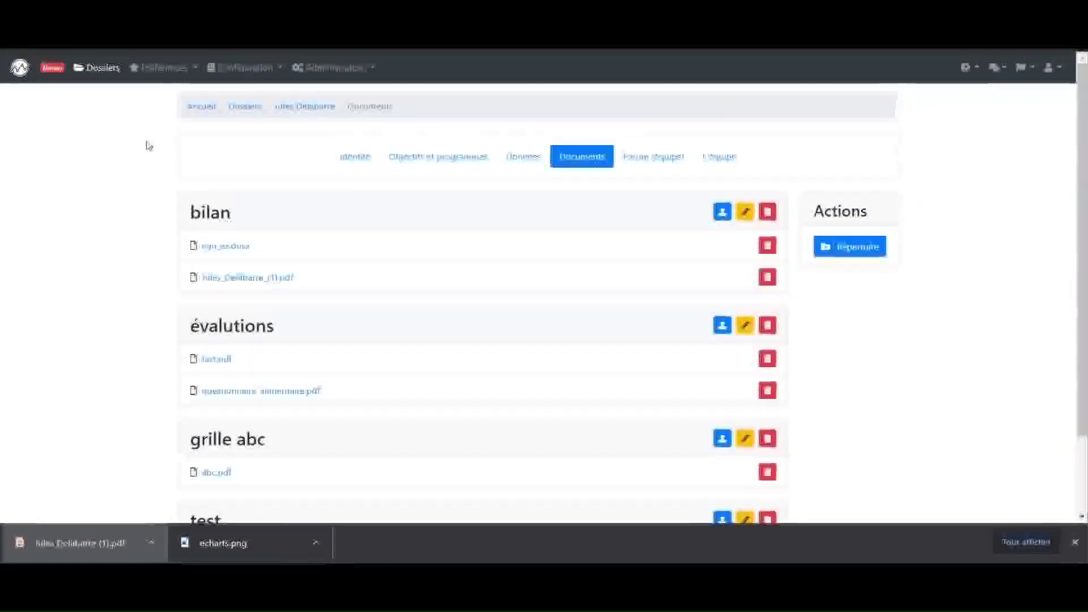
Open the team forum, read through the messages in the Général channel, and view the list of discussion channels per programme
left_click(642, 158)
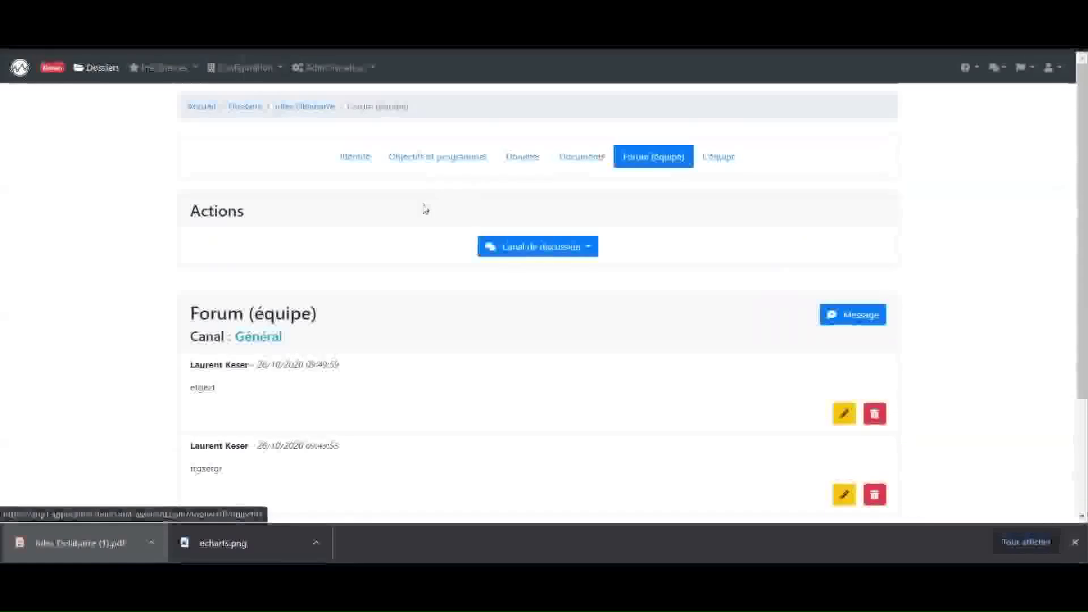
scroll(423, 209, "down", 3)
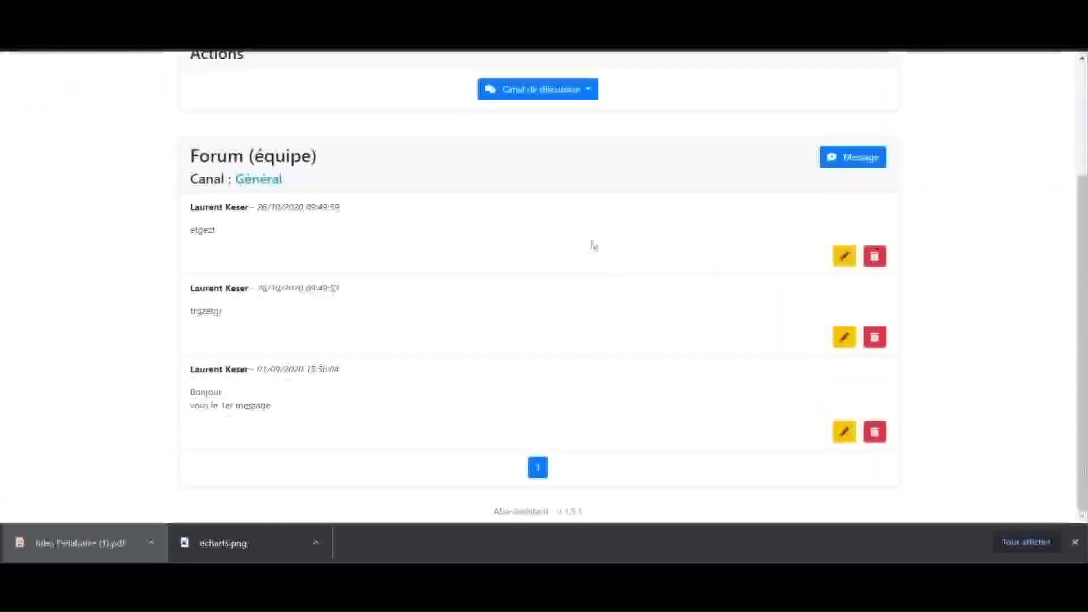
scroll(590, 243, "up", 3)
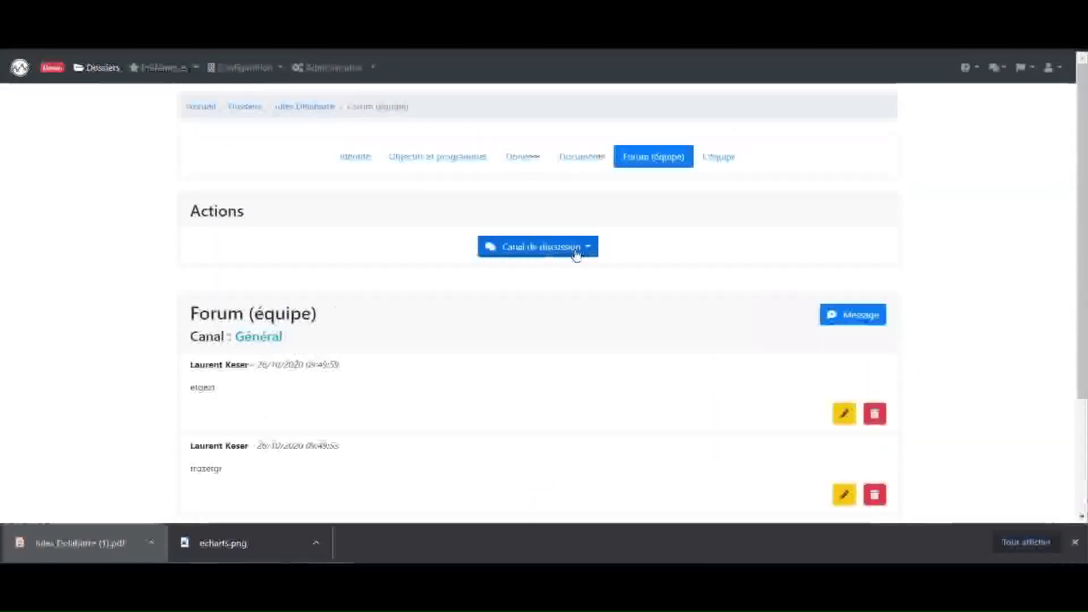
left_click(576, 250)
scroll(547, 276, "down", 3)
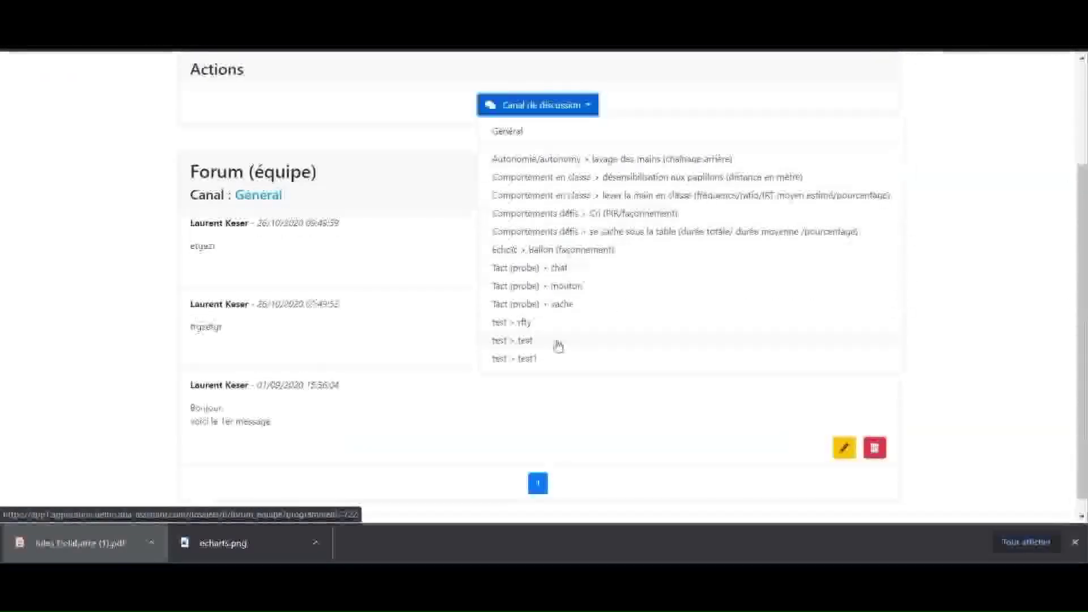
scroll(556, 343, "up", 3)
Locate the conversation link of "lavage des mains" among the objectives and programmes, and check the new-message notifications
left_click(442, 164)
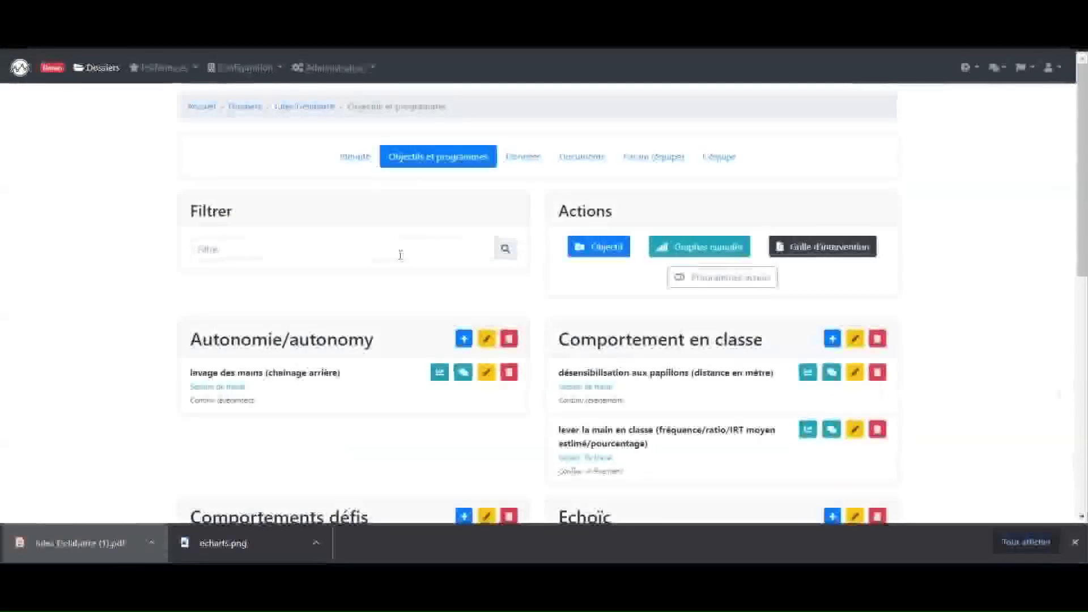
scroll(400, 255, "down", 1)
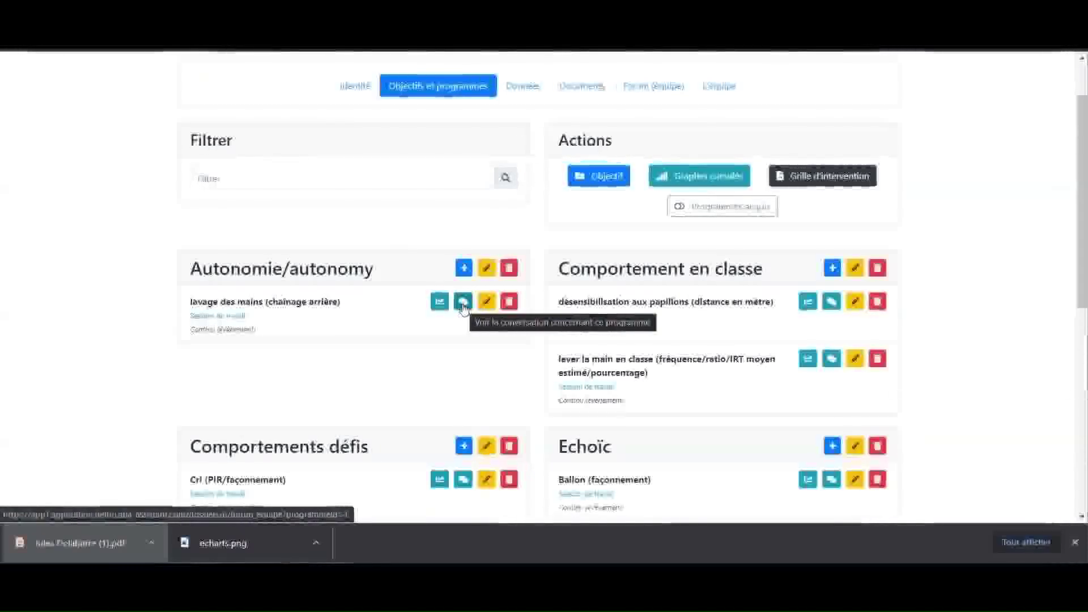
scroll(139, 287, "up", 1)
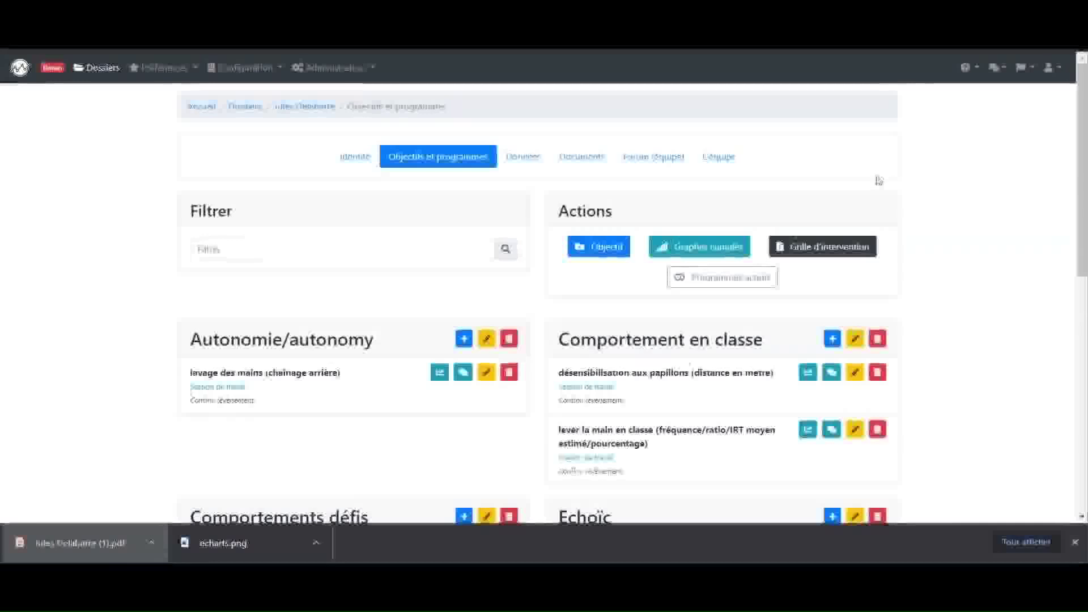
left_click(998, 68)
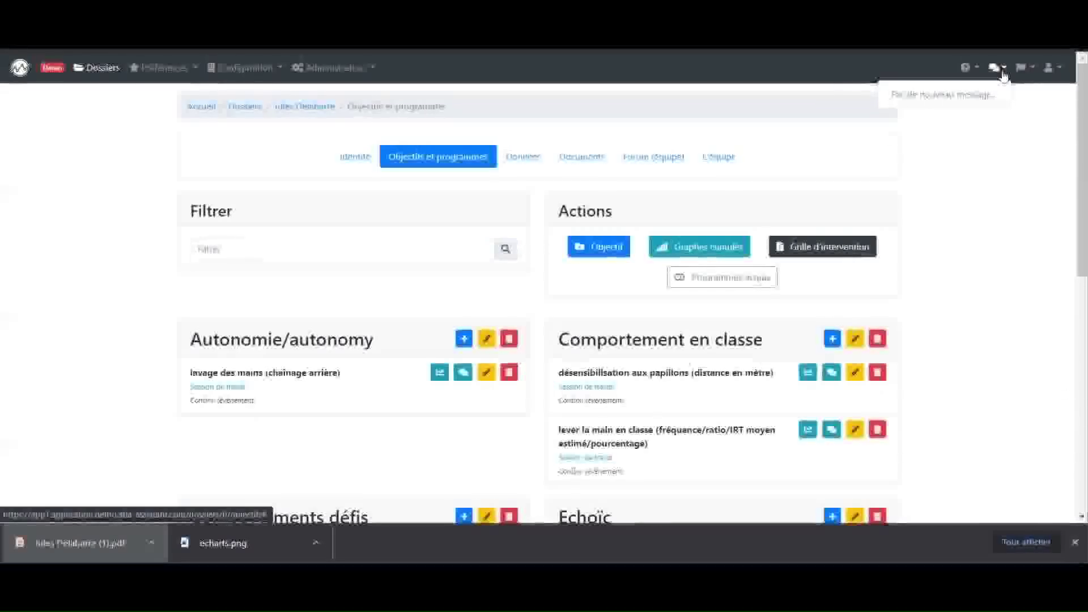
left_click(1014, 135)
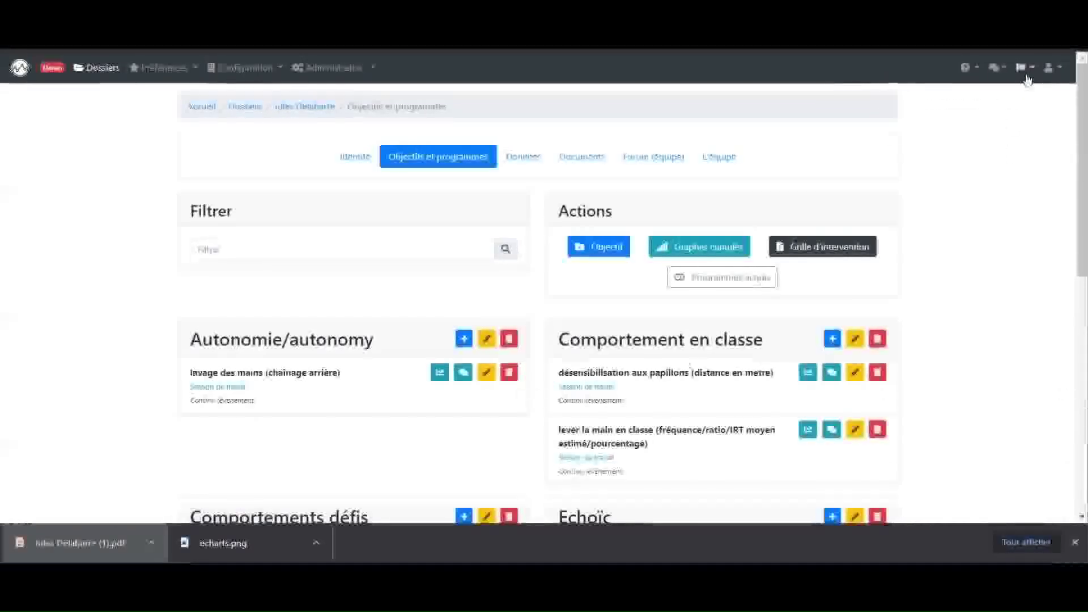